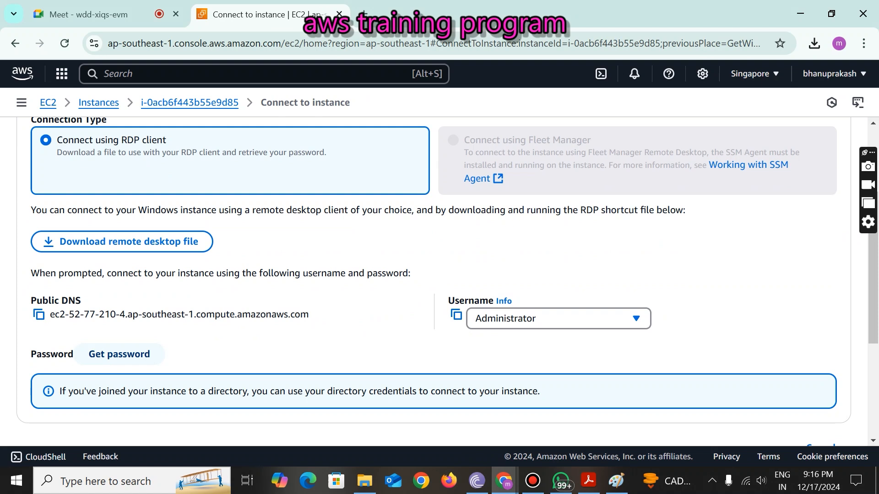
- Open the Get Windows password page for MyWindowsServer, check the Decrypt password button, then return to the PDF notes
left_click(120, 355)
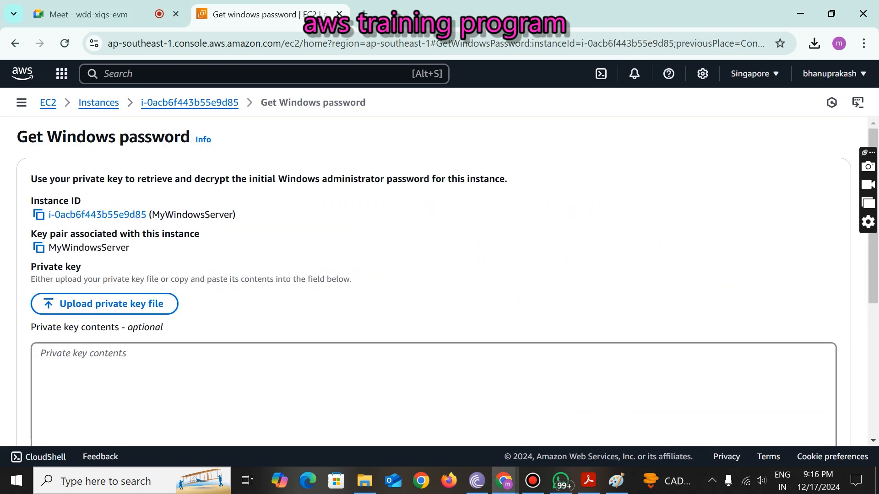
scroll(433, 282, "down", 1)
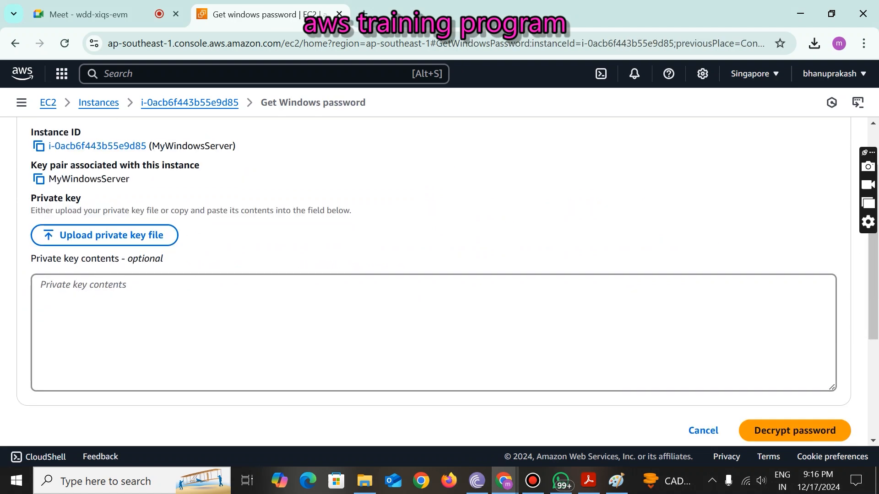
scroll(433, 281, "up", 1)
scroll(434, 281, "down", 1)
scroll(433, 281, "up", 1)
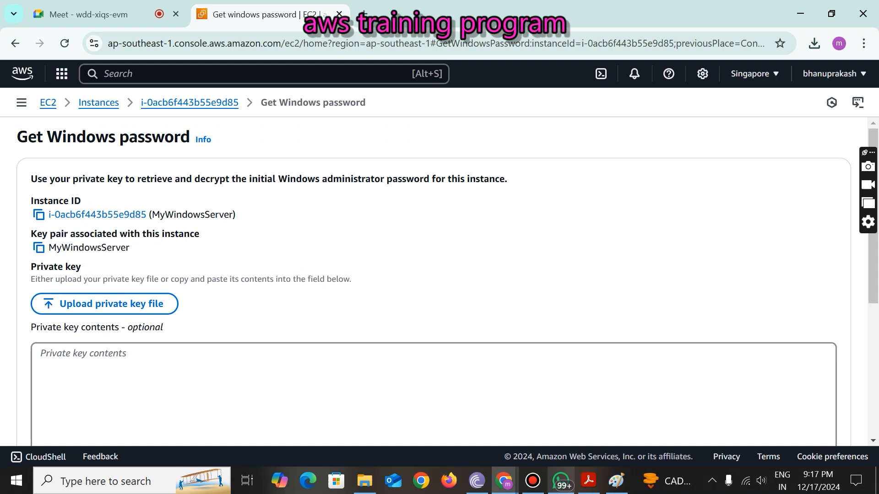
left_click(588, 481)
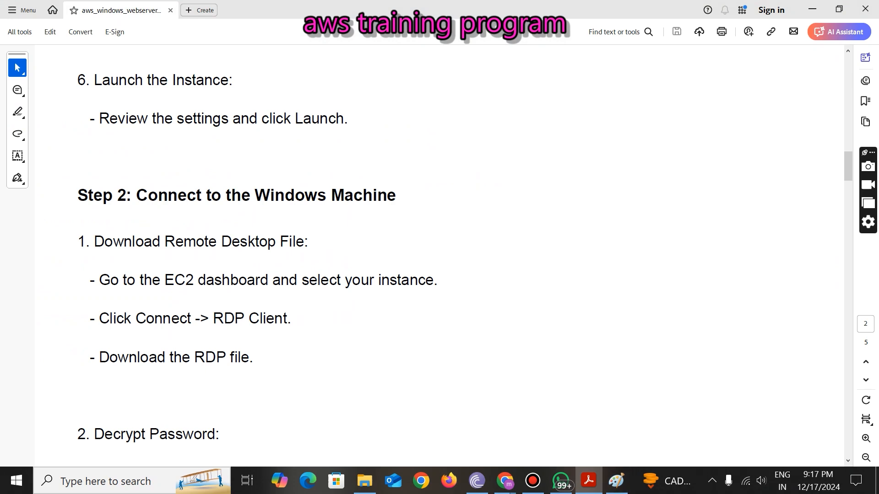
- Locate the MyWindowsServer PEM key file in the Downloads folder, then go back to the PDF notes
left_click(365, 481)
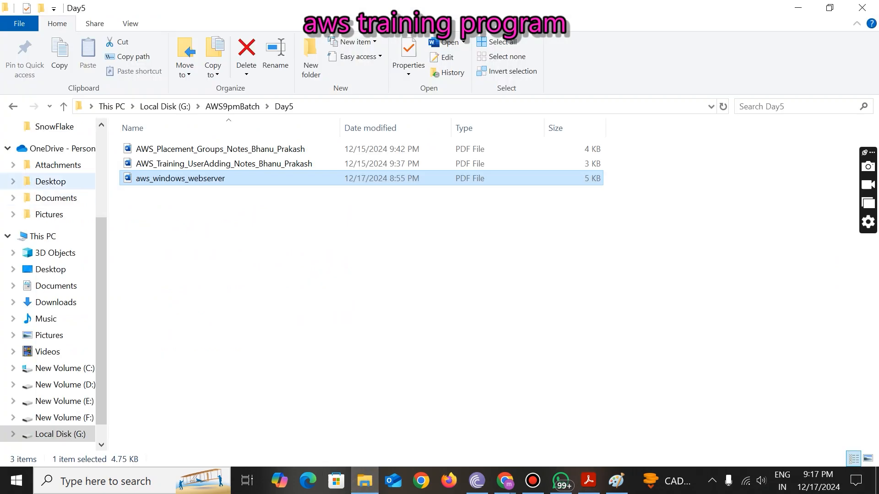
left_click(46, 302)
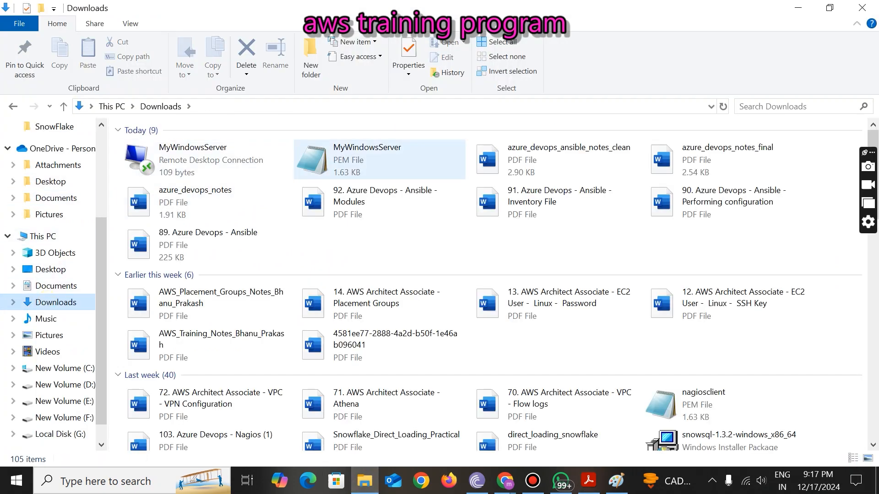
left_click(357, 160)
key("alt+Tab")
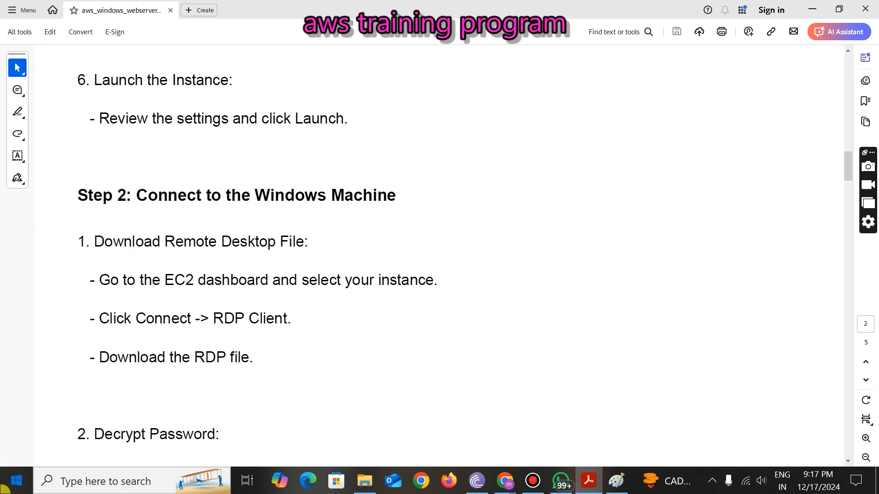
left_click(17, 481)
type("rdp")
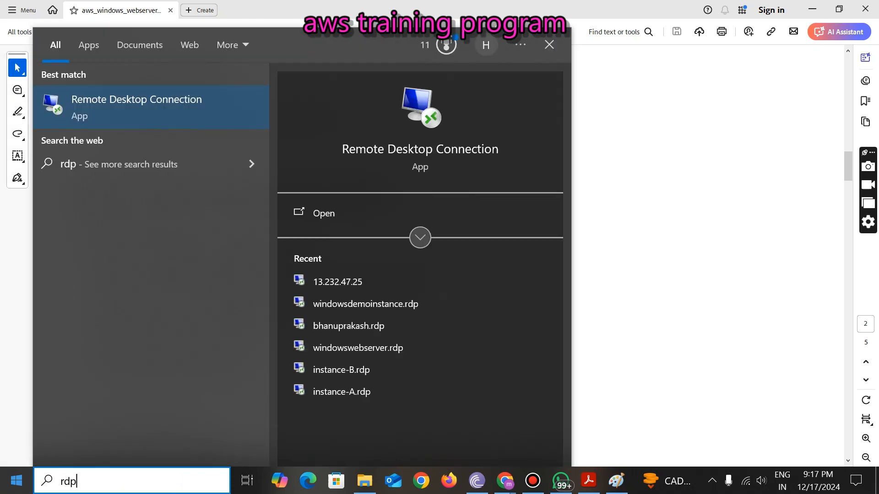
key("BackSpace")
key("BackSpace")
key("BackSpace")
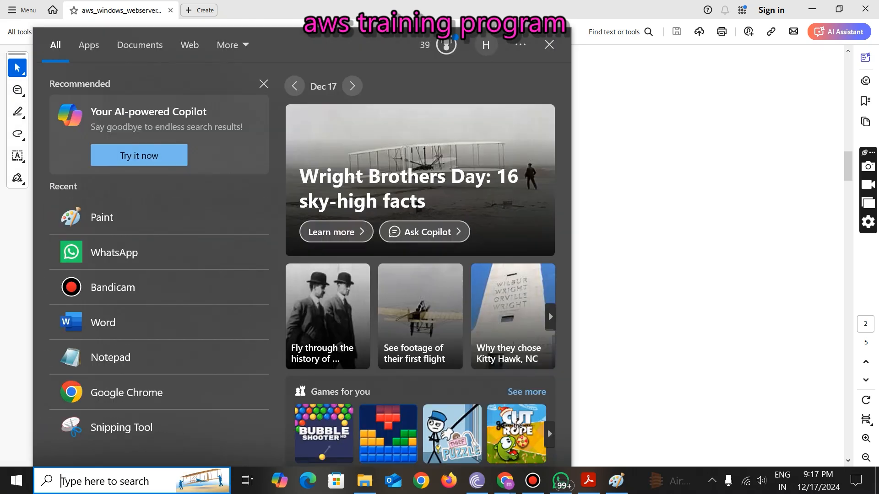
left_click(2, 430)
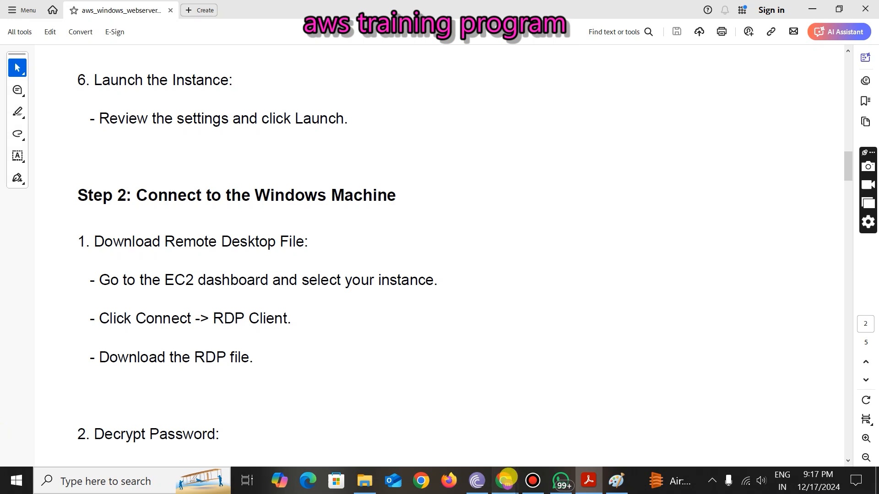
- Upload the MyWindowsServer.pem private key file on the Get Windows password page
mouse_move(505, 480)
left_click(431, 418)
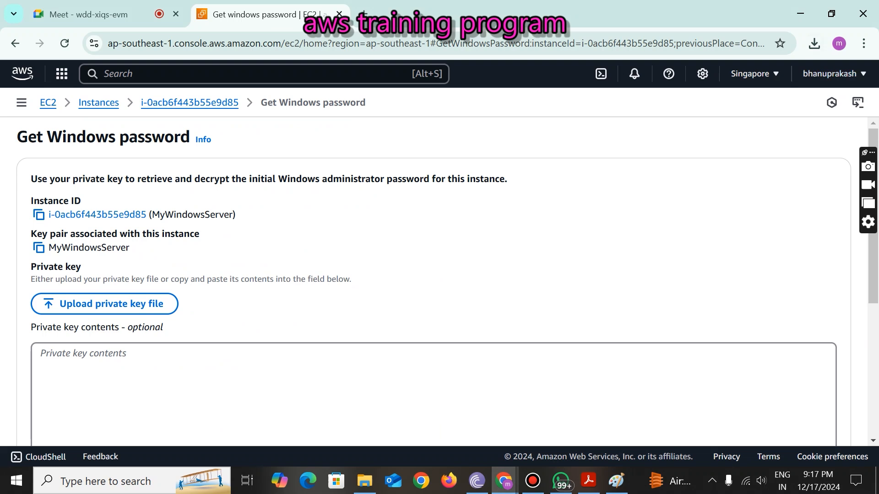
left_click(814, 43)
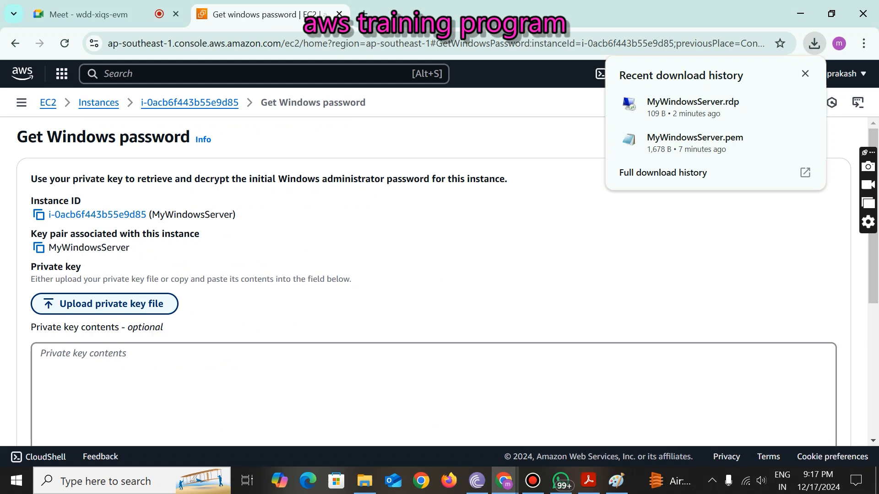
left_click(98, 304)
left_click(161, 115)
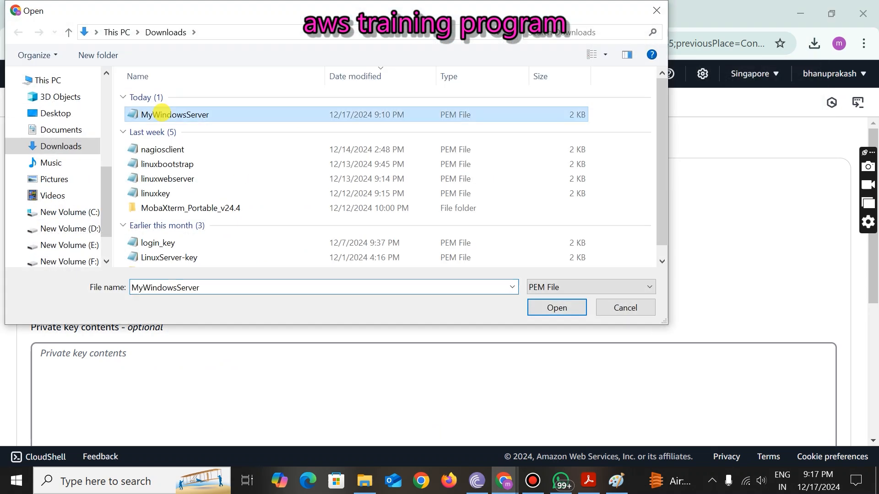
left_click(555, 307)
- Decrypt the Administrator password and copy it to the clipboard
scroll(543, 308, "down", 5)
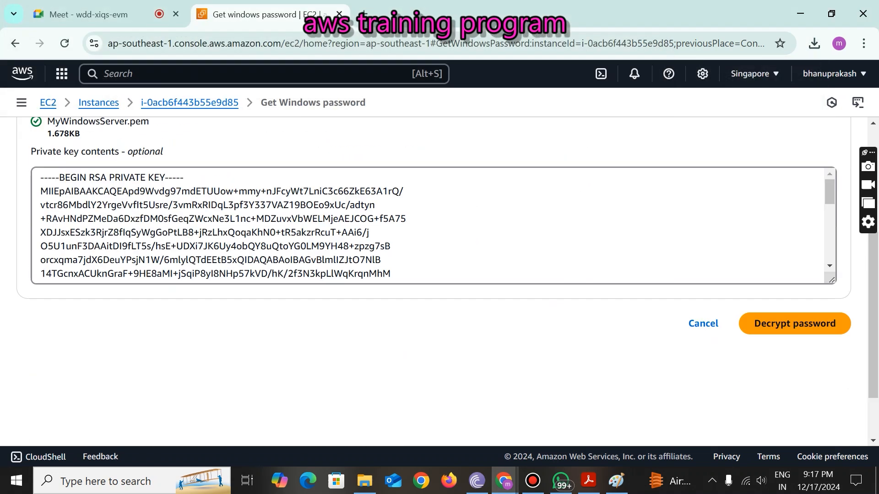
scroll(433, 281, "up", 2)
scroll(433, 282, "down", 1)
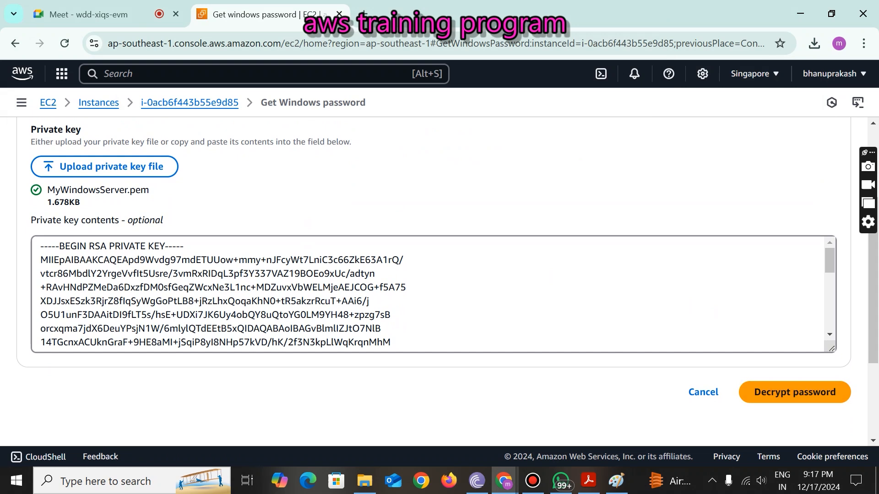
left_click(818, 392)
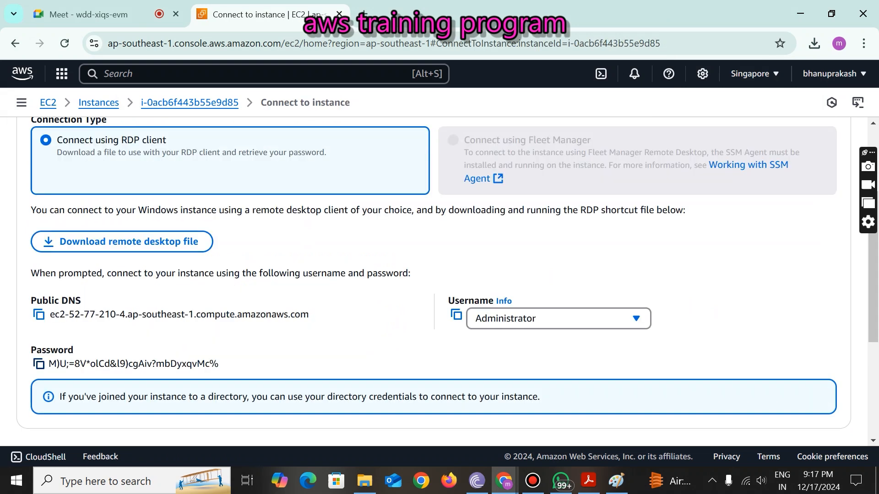
left_click(39, 363)
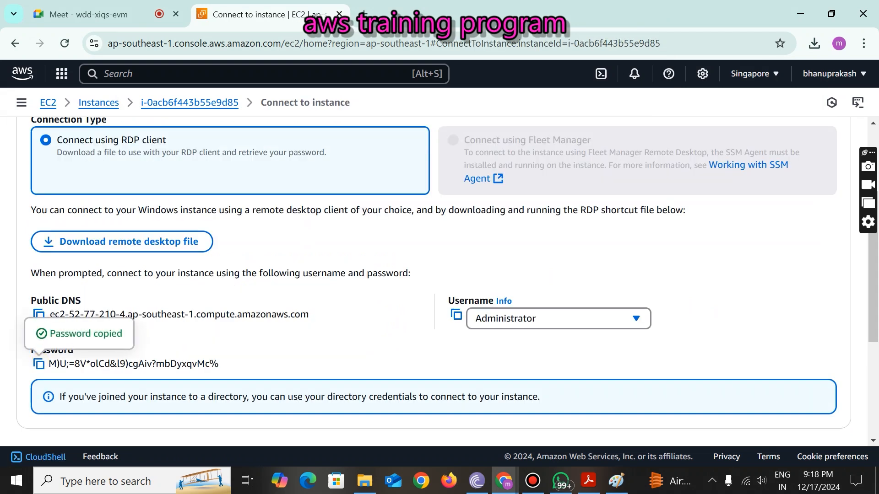
- Paste the password into a new maximized Notepad note, leaving blank lines above it
left_click(16, 480)
type("notepad")
key("Return")
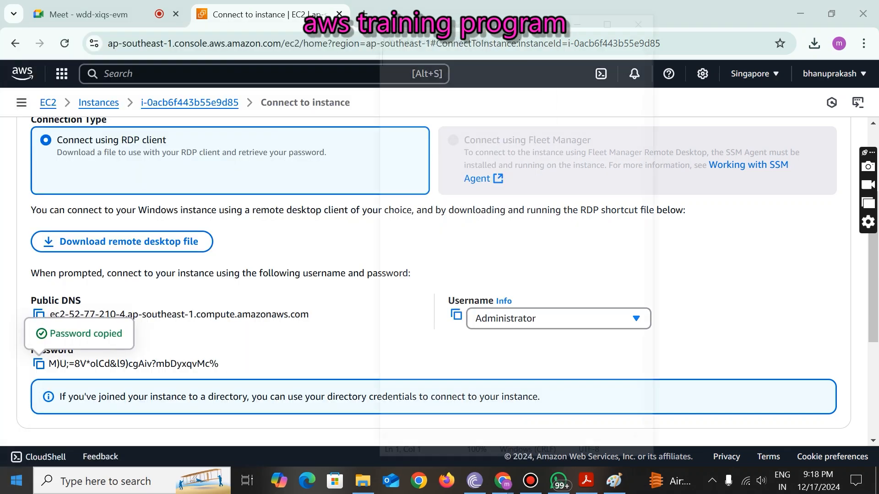
key("ctrl+v")
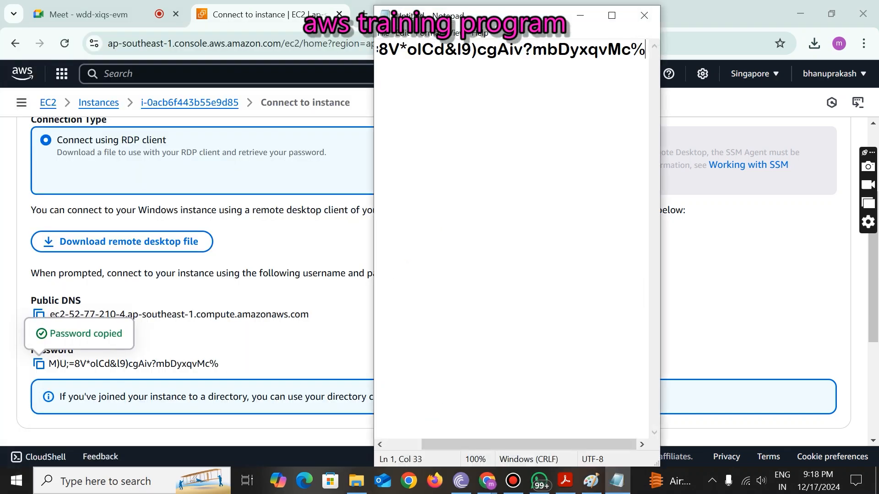
left_click(611, 16)
key("Home")
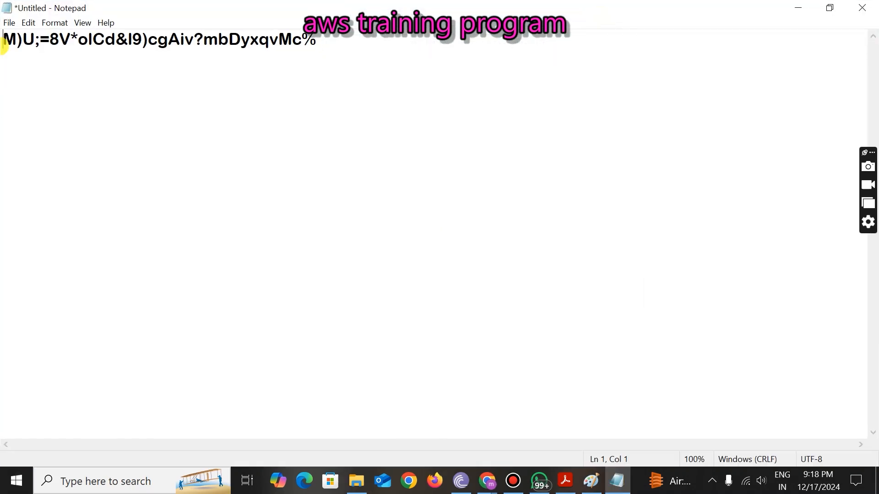
key("Return")
key("Return")
key("Up")
key("Up")
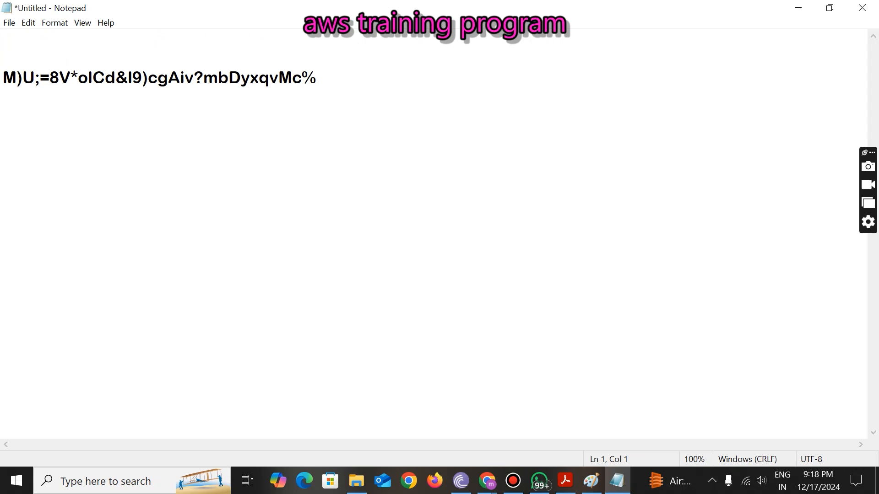
- Copy the Administrator username from AWS onto the note's first line, then set Notepad aside
left_click(792, 6)
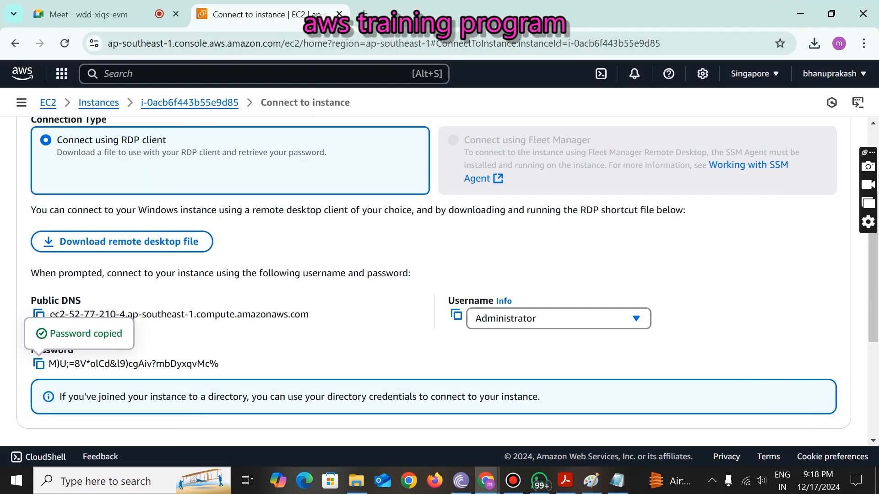
left_click(456, 314)
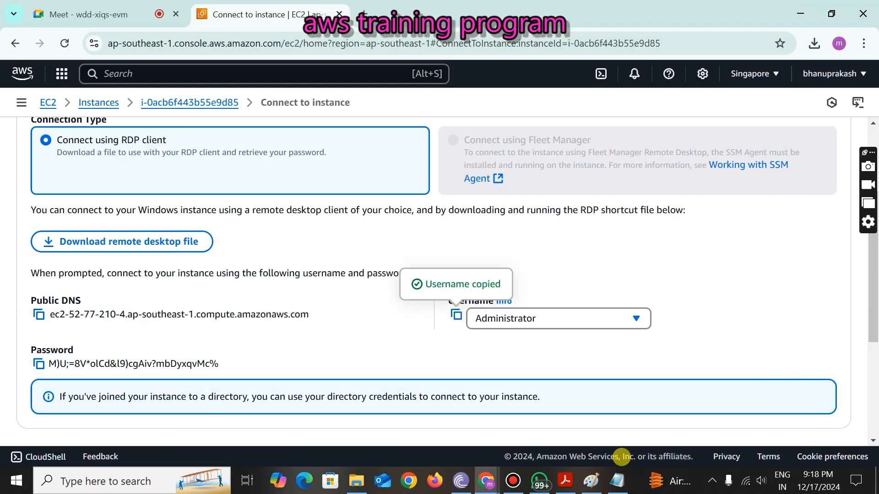
left_click(617, 481)
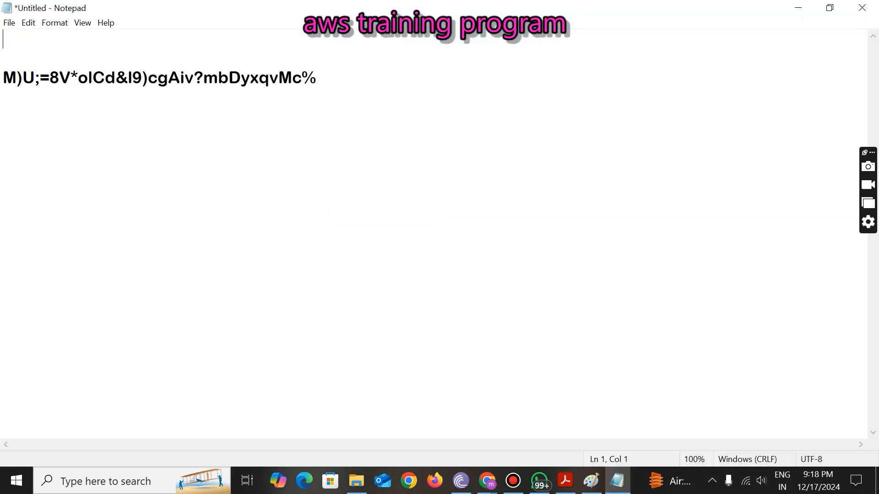
key("ctrl+v")
left_click_drag(5, 39, 146, 40)
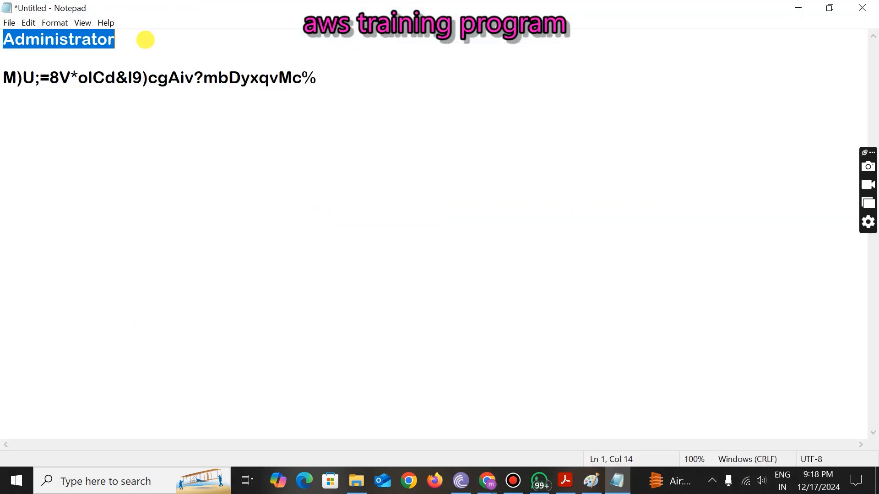
left_click_drag(10, 76, 326, 81)
left_click(375, 112)
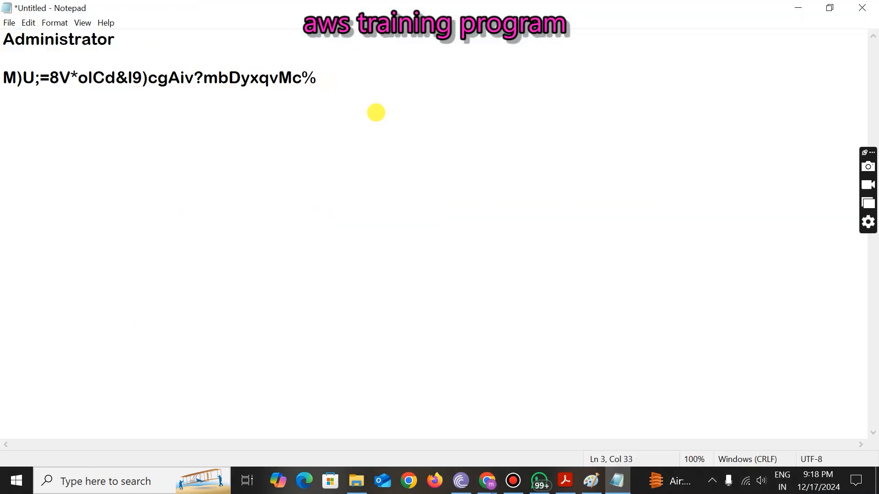
left_click(798, 8)
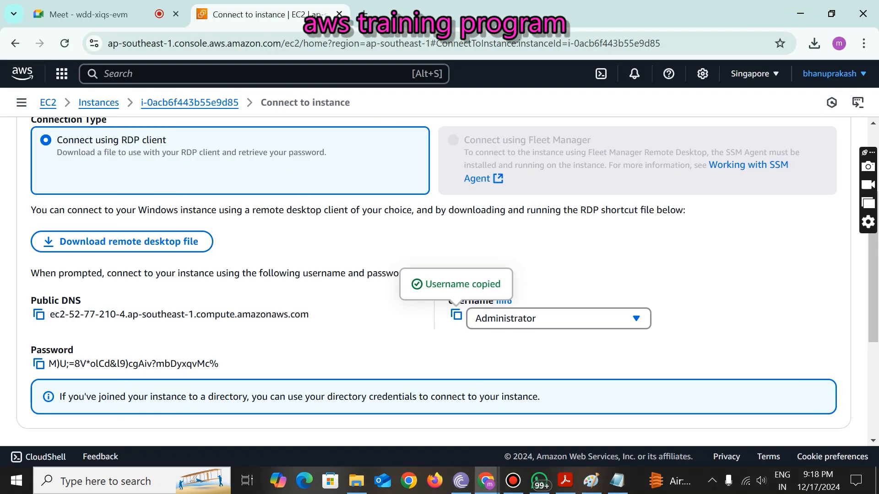
- Launch the downloaded MyWindowsServer.rdp file and accept the unknown publisher warning
left_click(814, 43)
left_click(667, 102)
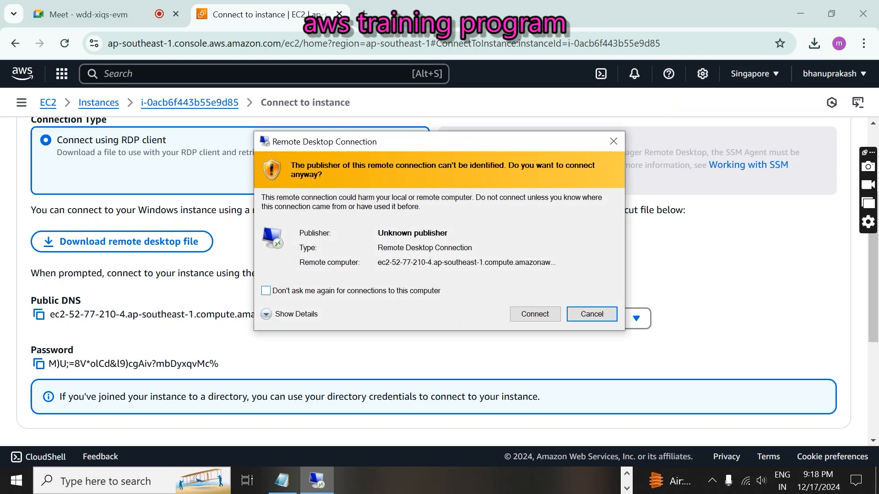
left_click(534, 314)
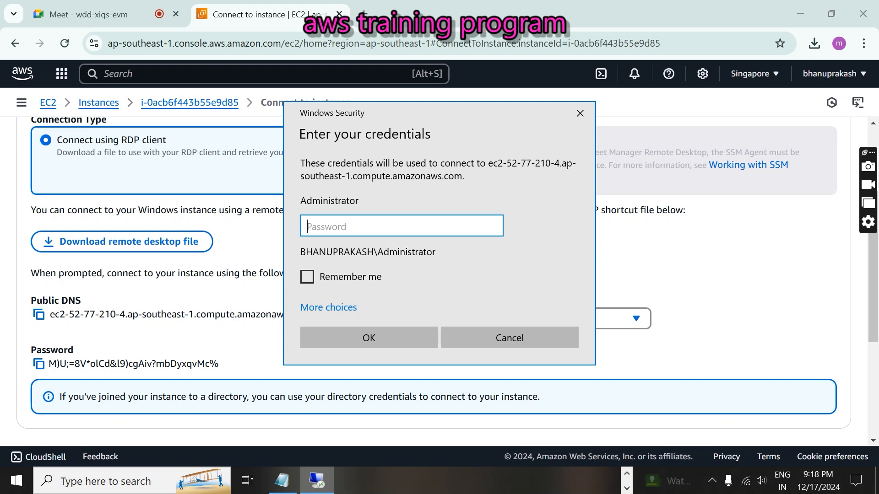
- Enter the password copied from the note, submit the credentials, and accept the server certificate
left_click(273, 479)
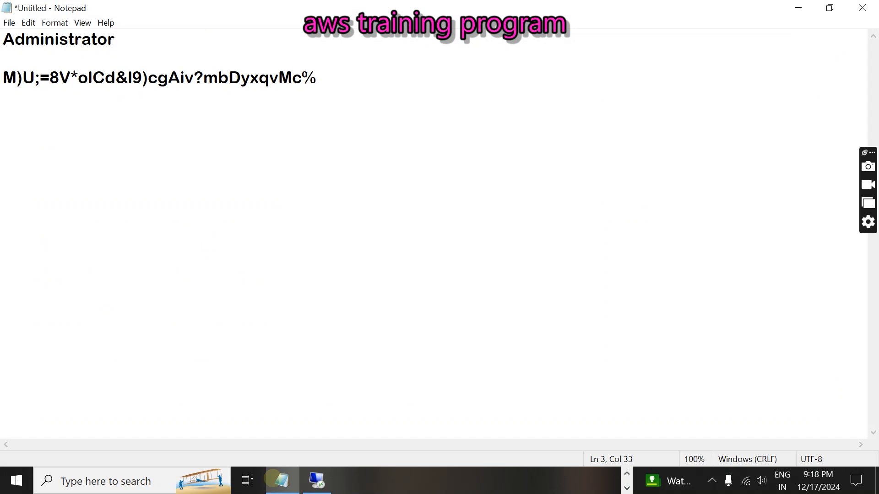
left_click_drag(317, 79, 3, 108)
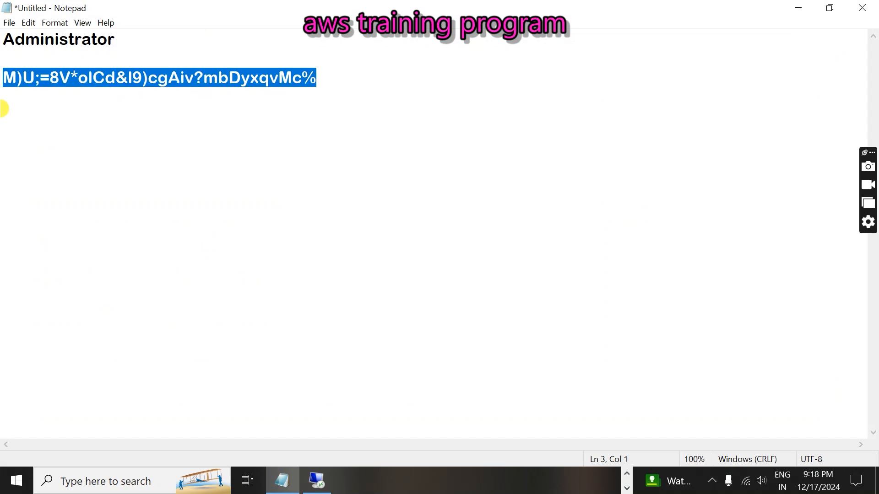
left_click(801, 10)
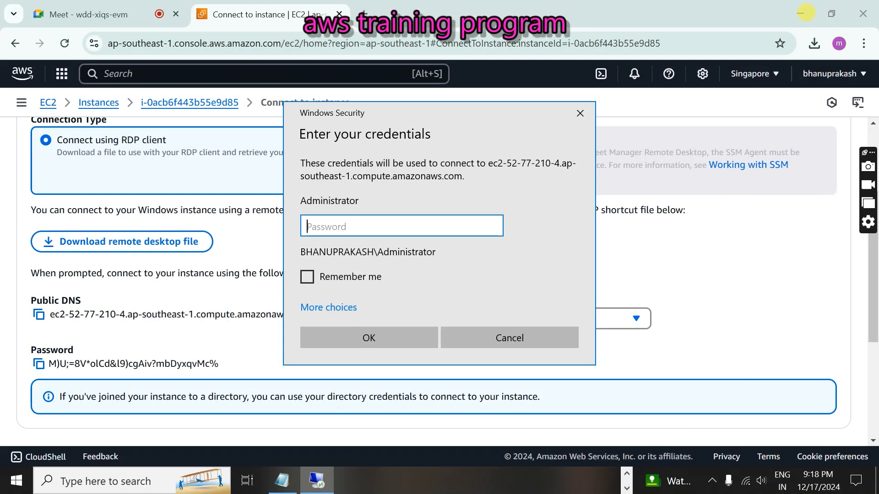
key("ctrl+v")
left_click(403, 337)
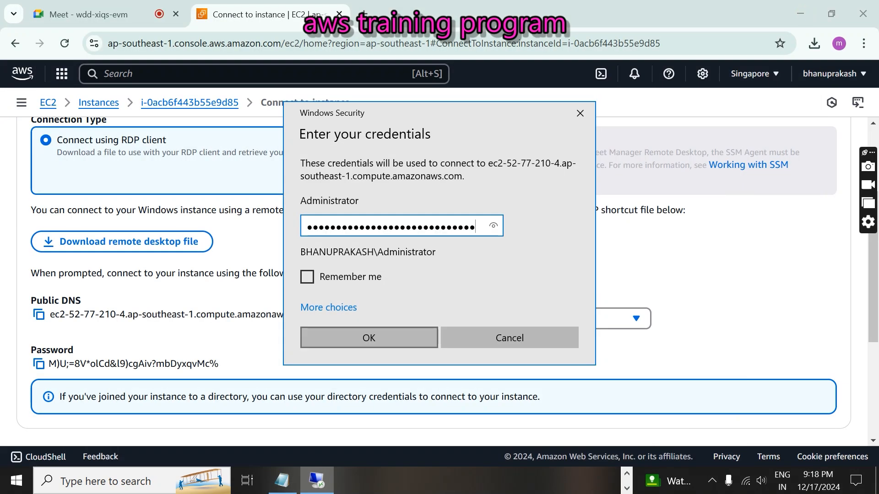
left_click(484, 354)
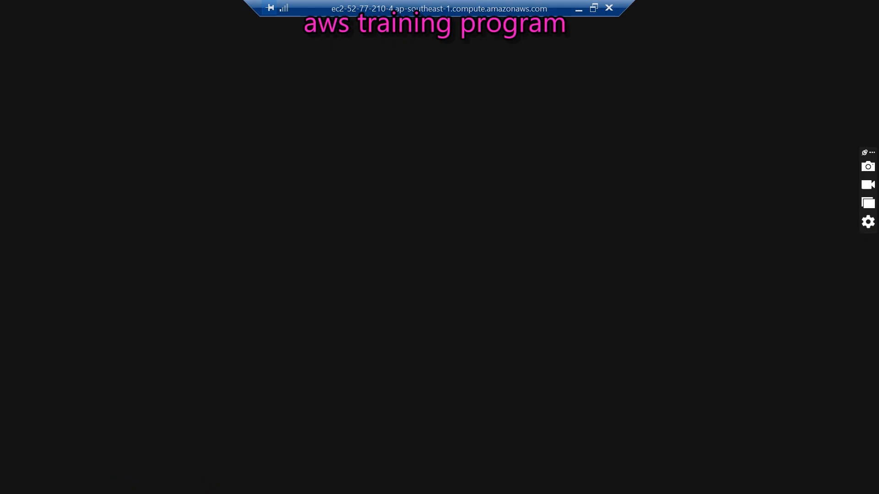
- Shrink the Remote Desktop session to a window, move it to the centre, then maximize it again
left_click(594, 8)
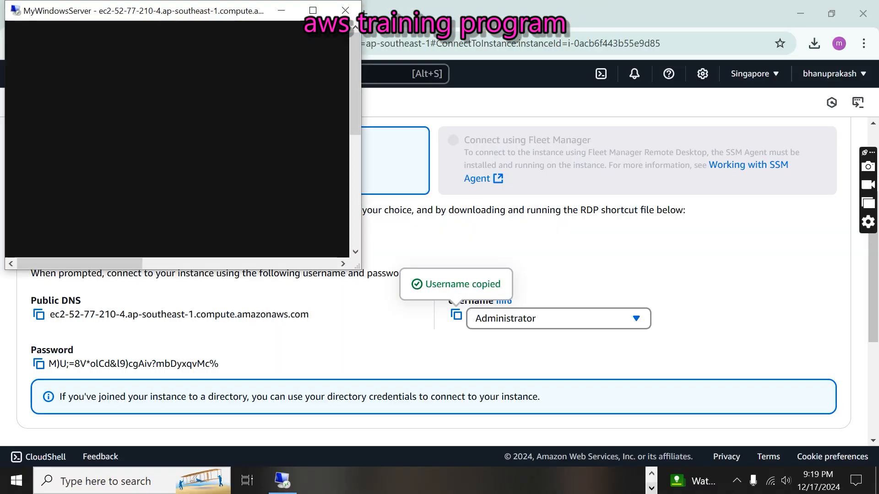
left_click(521, 479)
left_click(521, 479)
left_click(311, 11)
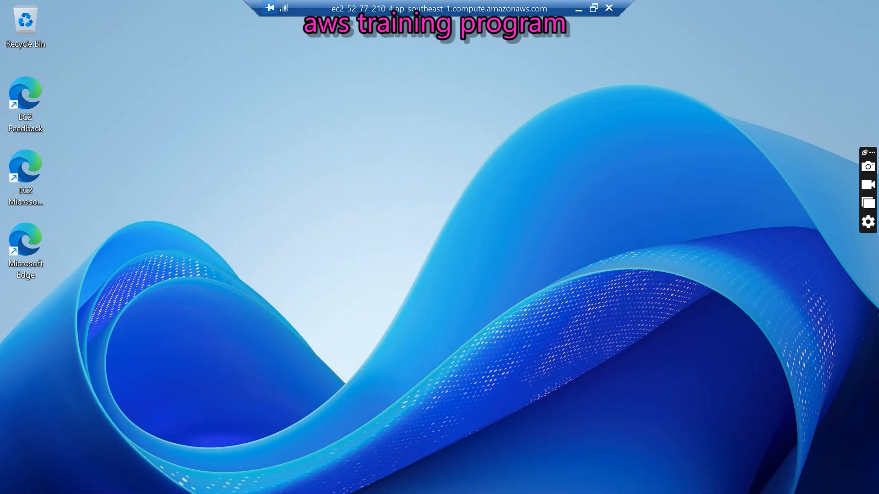
left_click(593, 9)
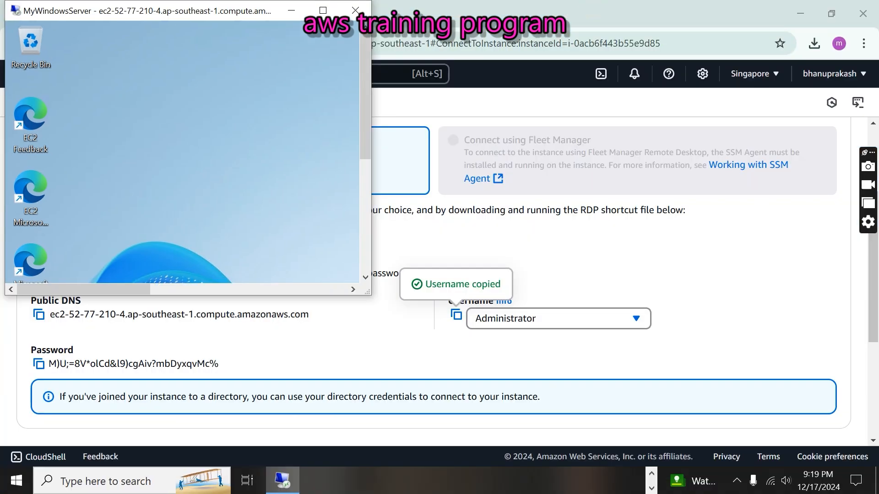
left_click_drag(244, 10, 474, 45)
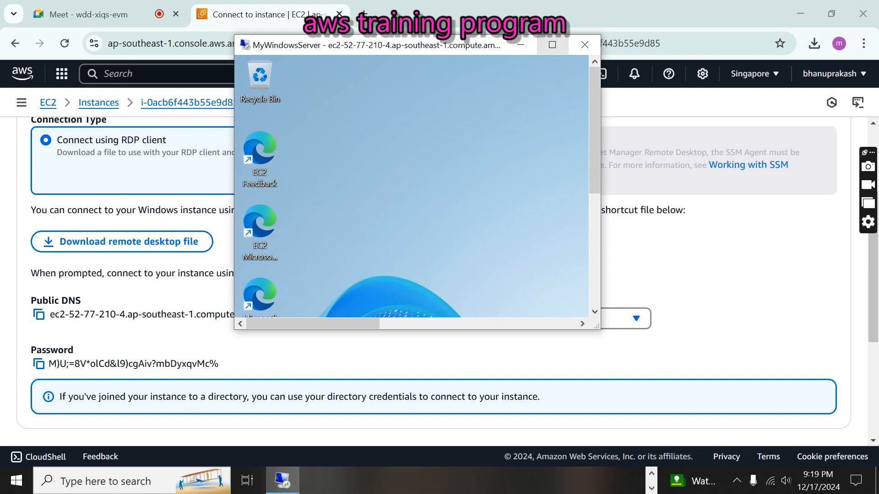
left_click(552, 44)
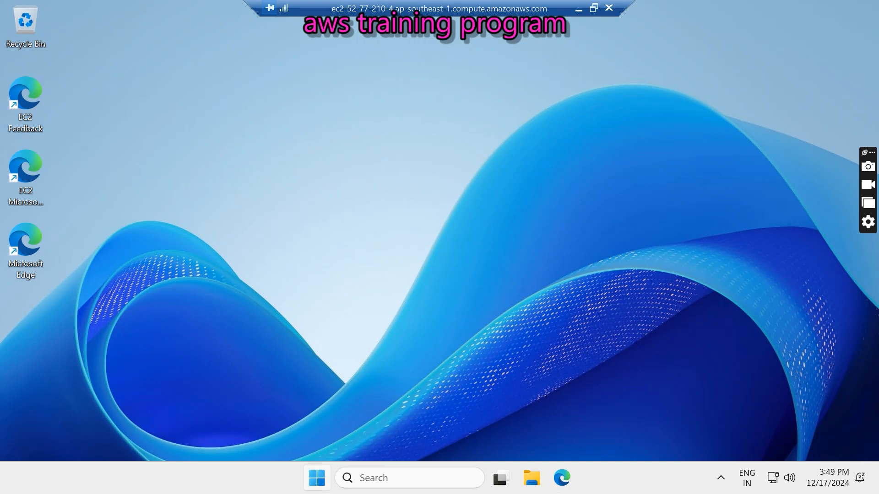
- Launch Server Manager from the remote server's Start menu
left_click(317, 478)
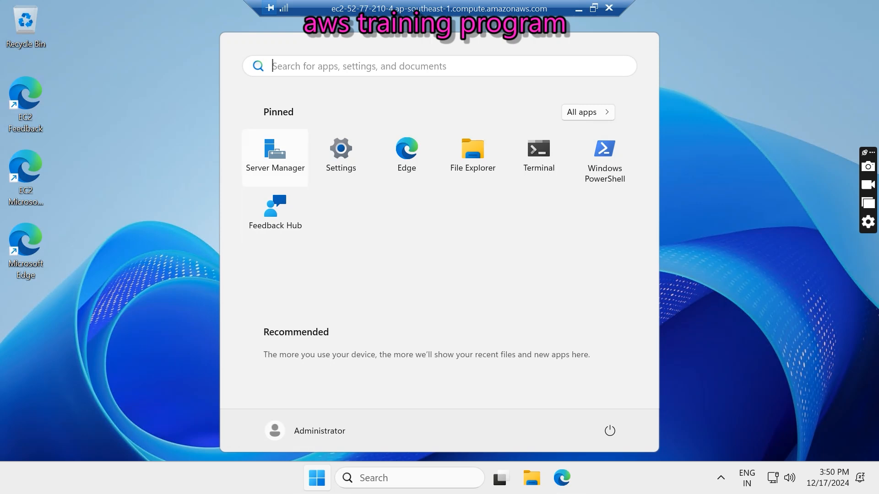
left_click(280, 156)
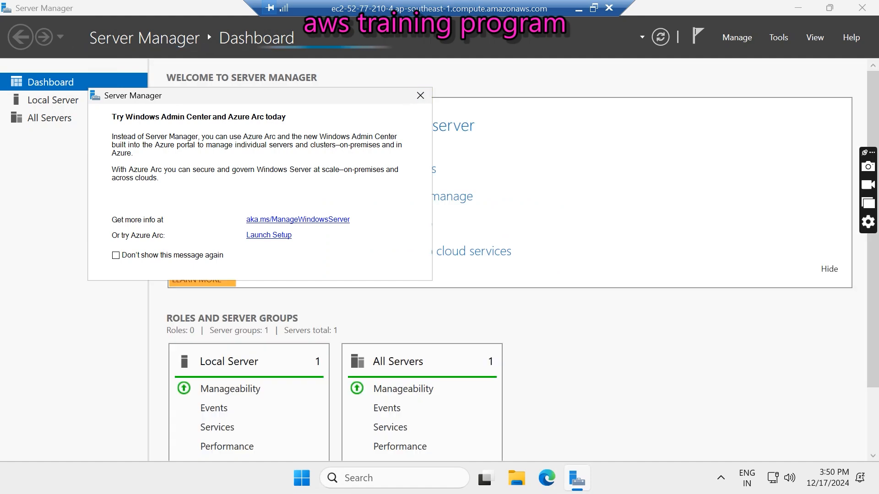
- Close the 'Try Windows Admin Center' popup and open Add roles and features from Quick Start
left_click(420, 95)
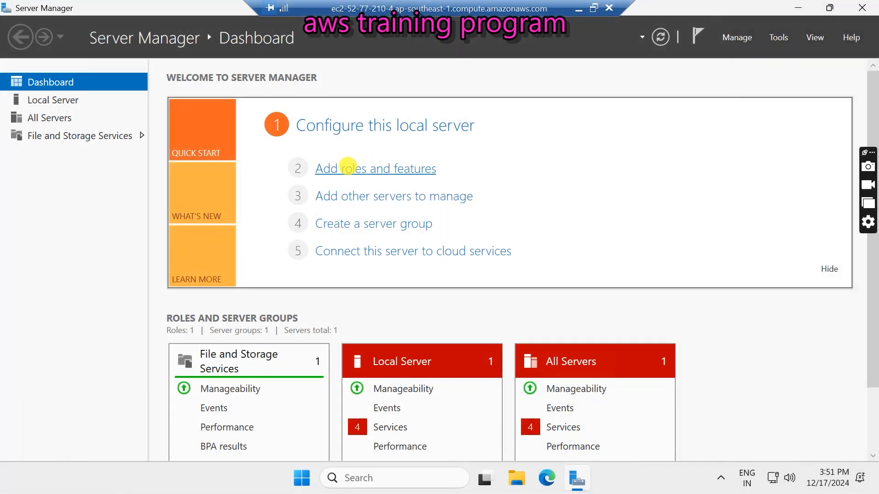
left_click(348, 167)
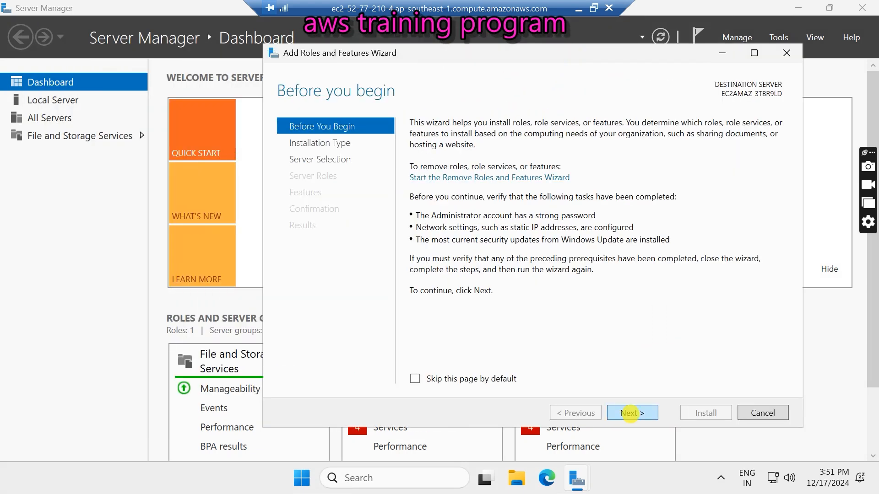
- Keep role-based installation on this server, tick Web Server (IIS), and add its management features
left_click(630, 414)
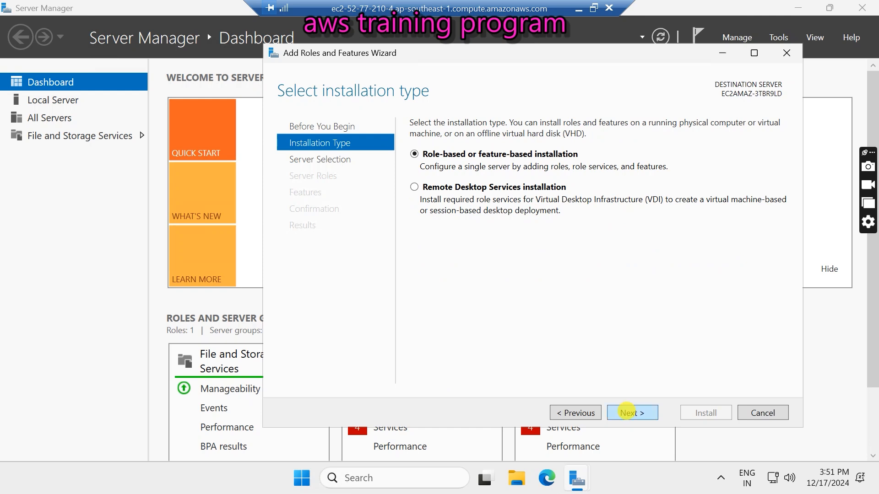
left_click(628, 413)
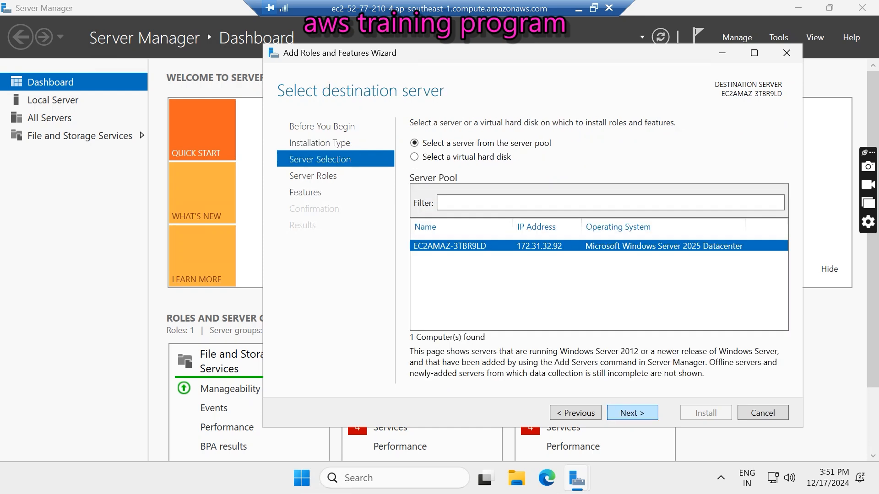
left_click(638, 413)
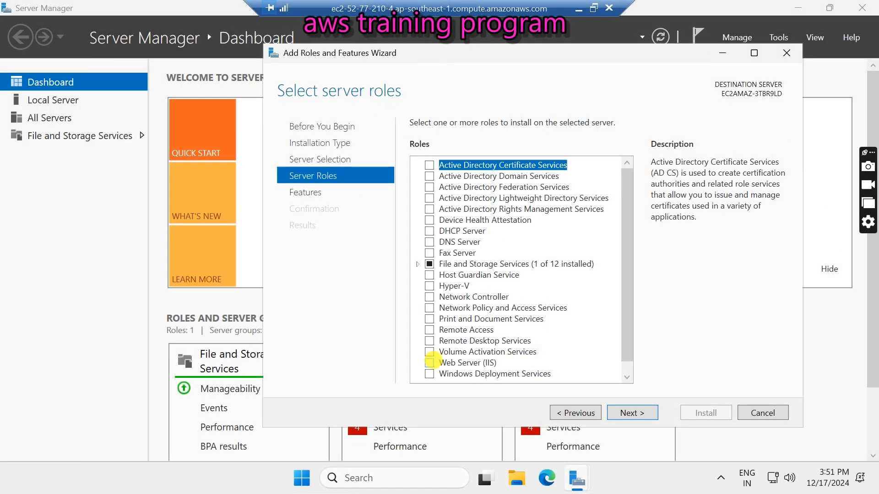
left_click(429, 363)
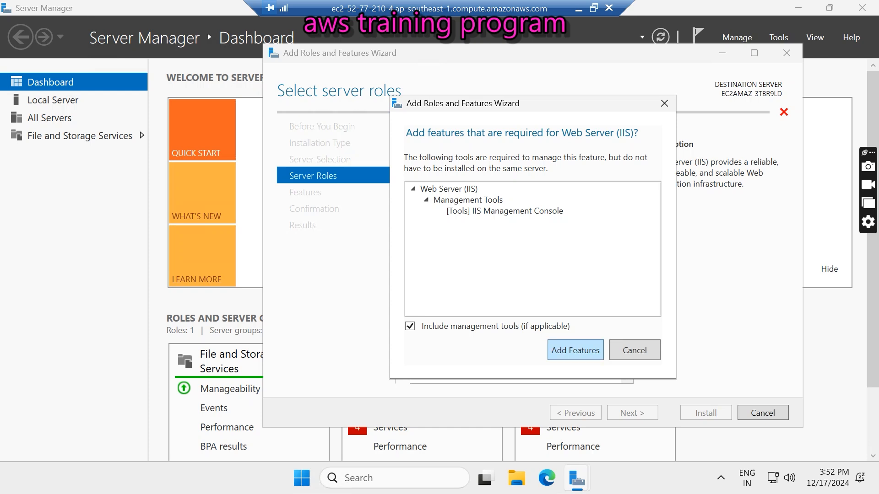
left_click(588, 350)
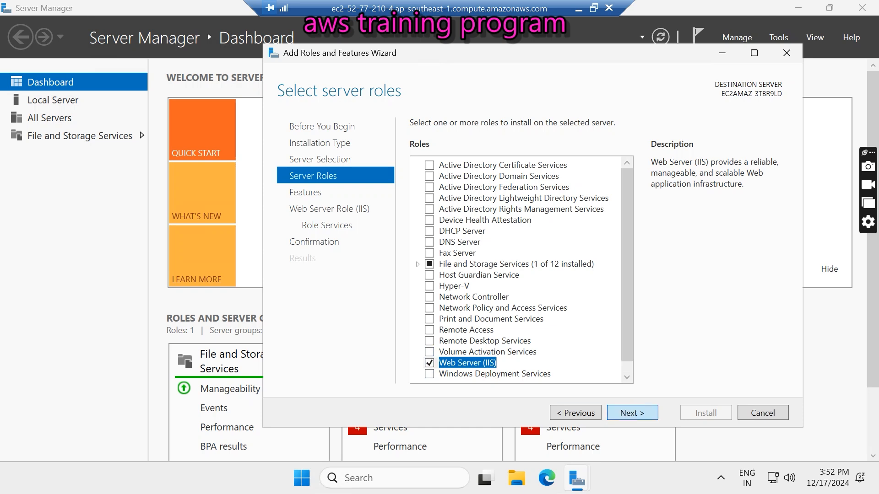
- Accept the default features and IIS role services through to the confirmation page
key("Return")
scroll(517, 263, "down", 3)
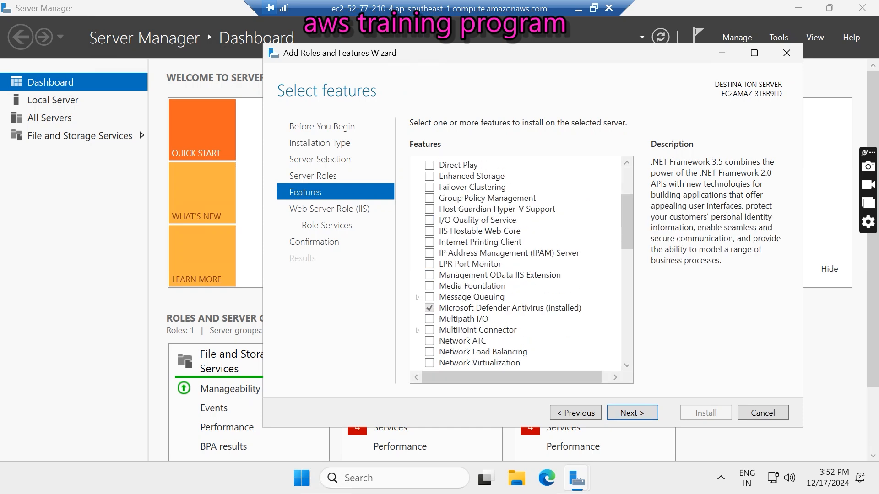
left_click(635, 411)
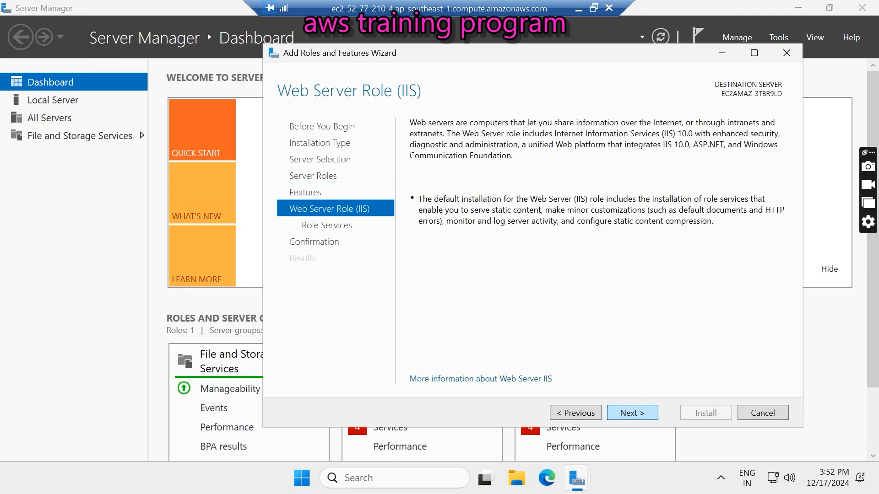
left_click(637, 411)
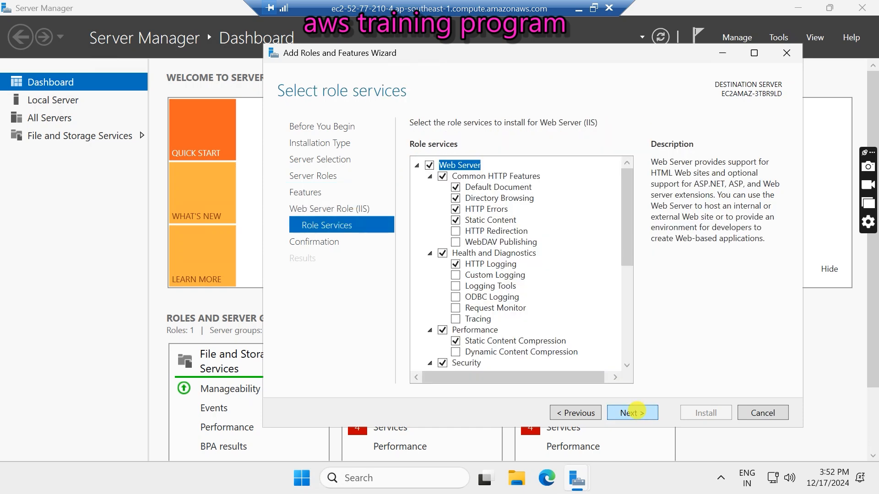
left_click(632, 412)
- Enable automatic restart of the destination server, then start the Web Server (IIS) installation
left_click(415, 144)
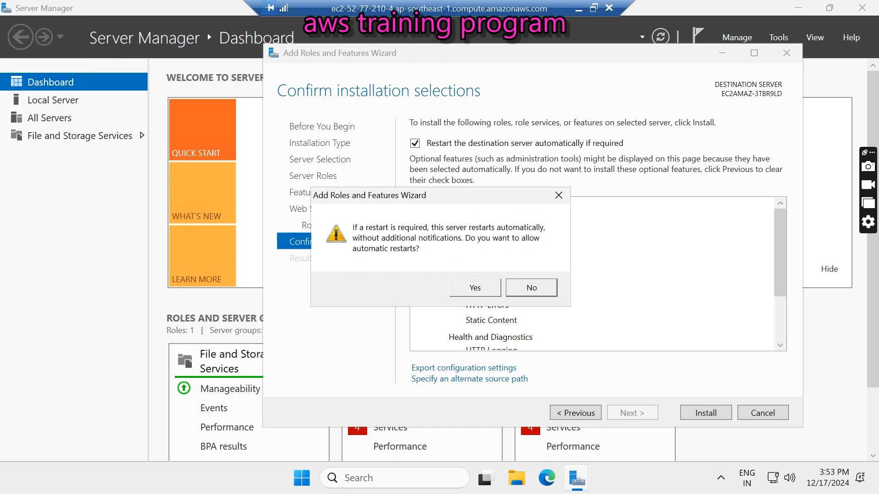
left_click(475, 288)
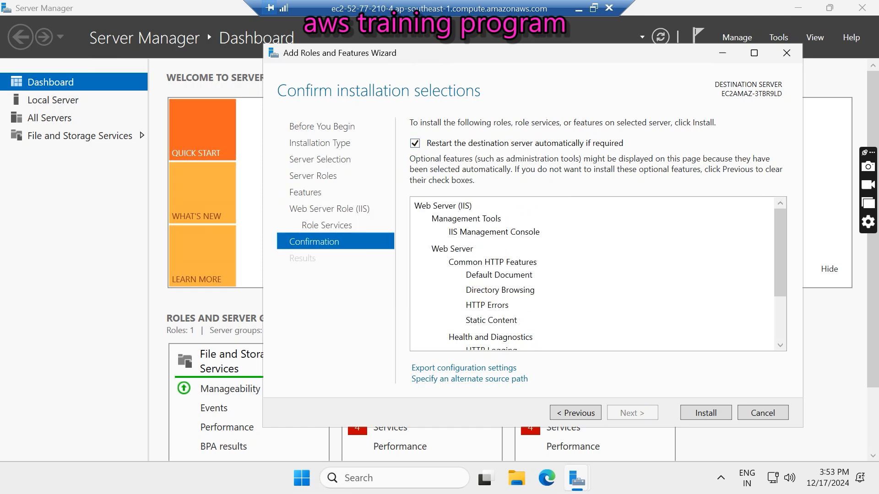
left_click(701, 413)
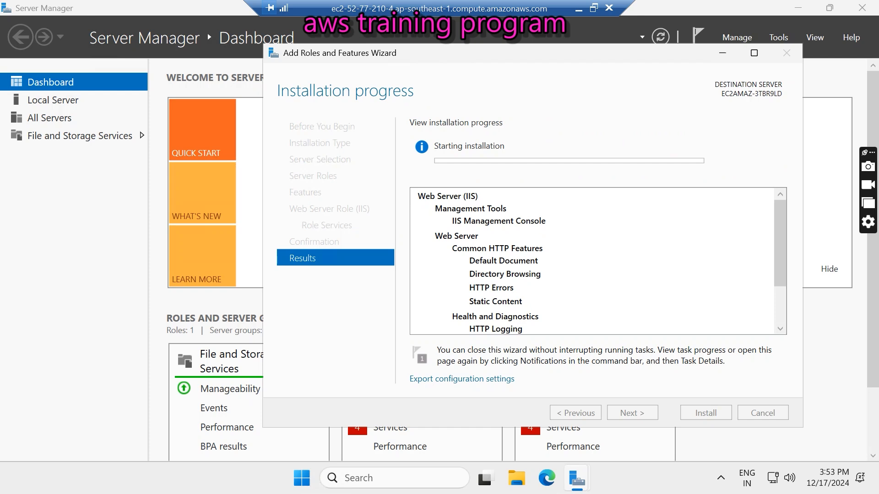
left_click(592, 9)
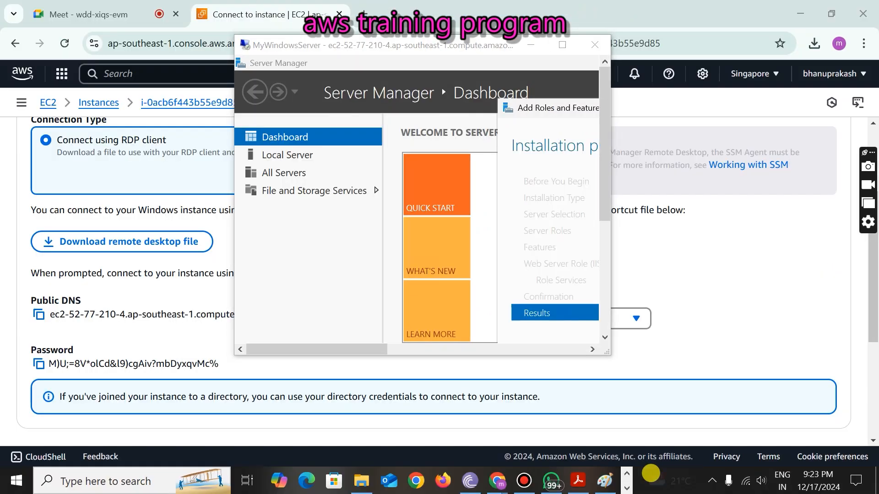
- In Paint, write the note 'inetpub/' with 'wwwroot' on the next line below the ws diamond
left_click(606, 481)
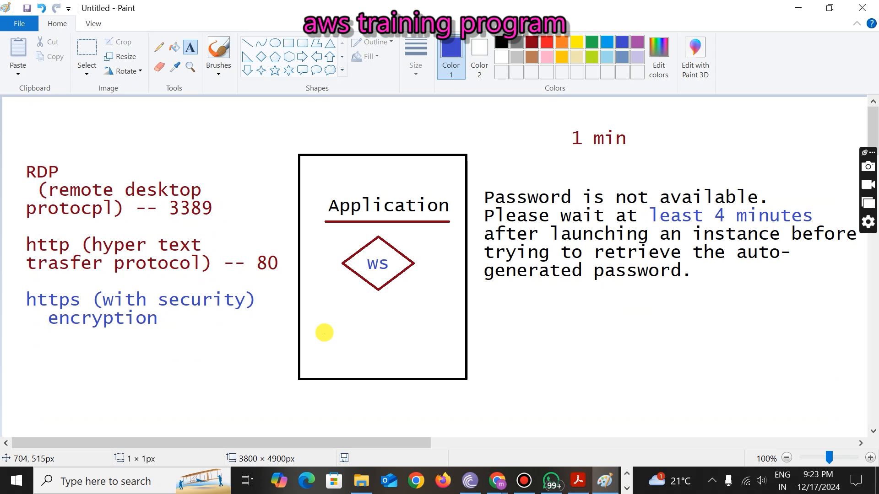
left_click(323, 329)
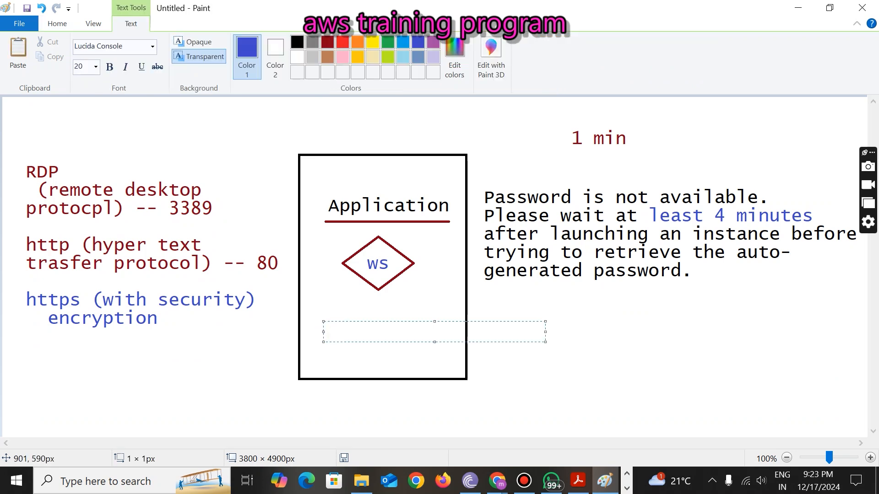
type("inetpub/")
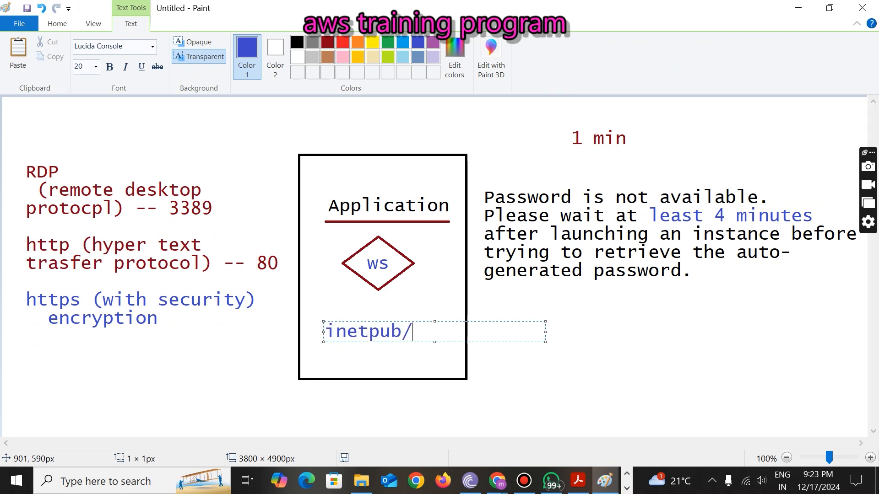
key("Return")
type("wwwroot")
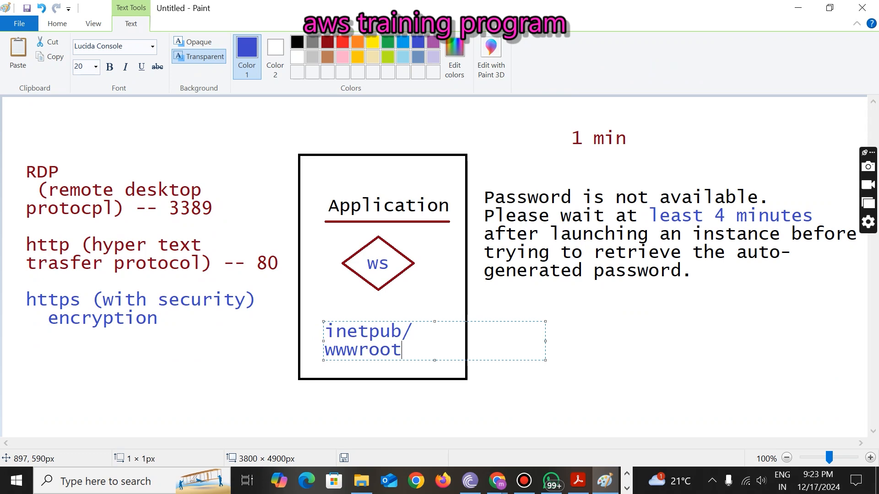
- Select the inetpub/wwwroot note, then begin adding 'C:' after wwwroot
left_click_drag(412, 348, 326, 323)
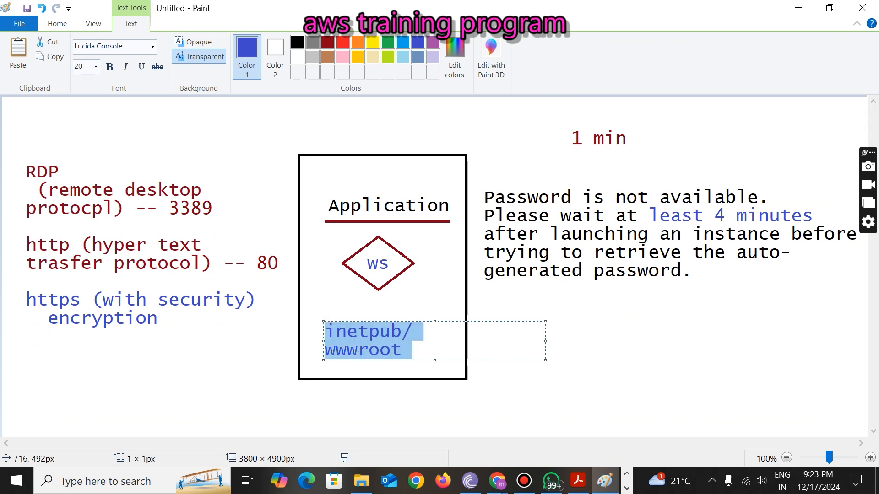
left_click(438, 345)
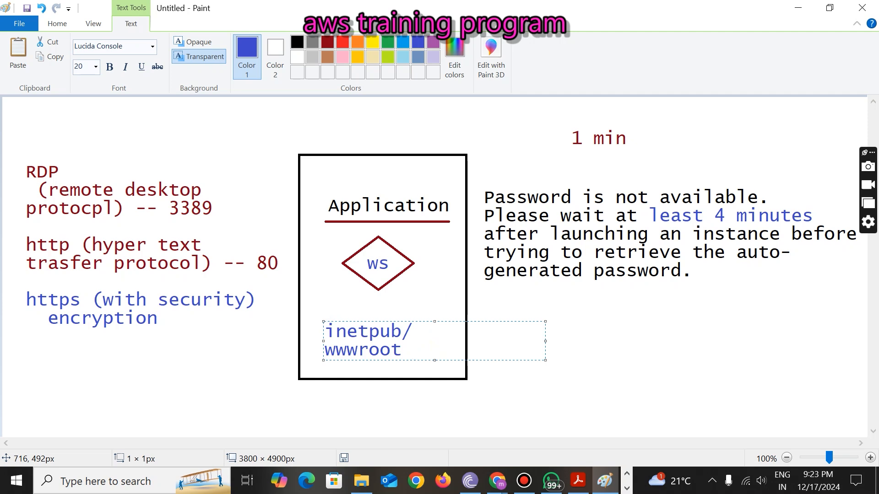
type("C:")
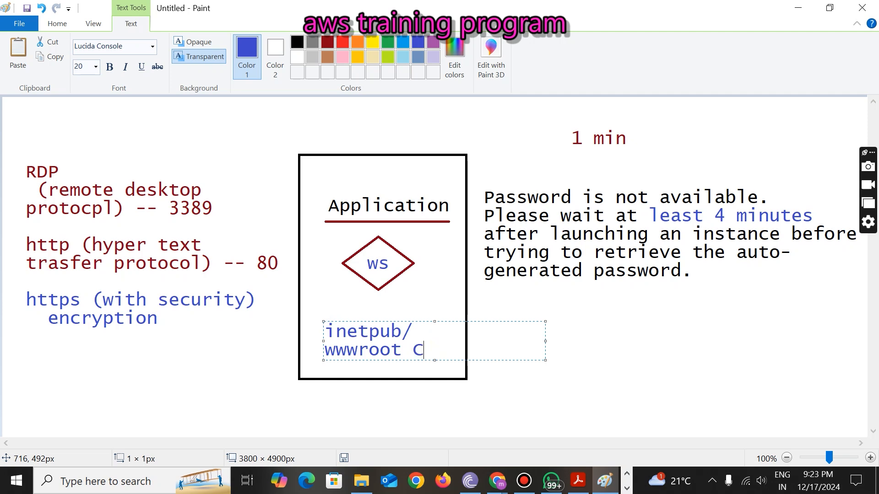
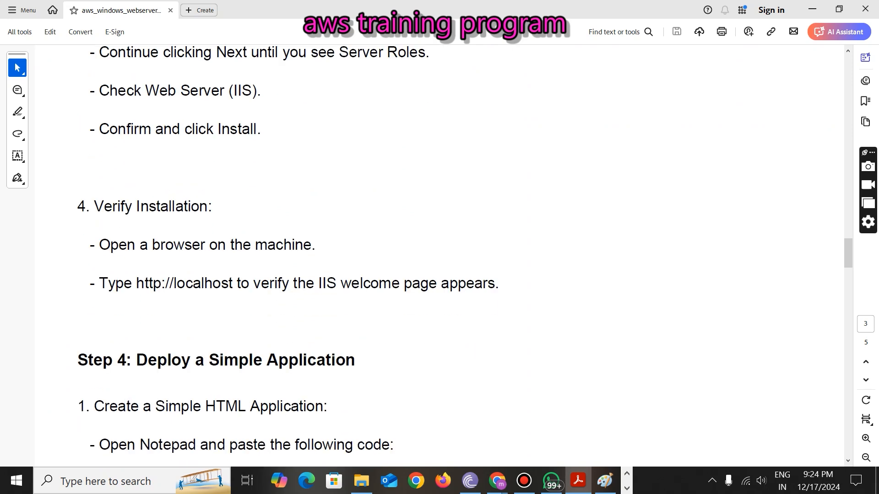
scroll(439, 256, "down", 8)
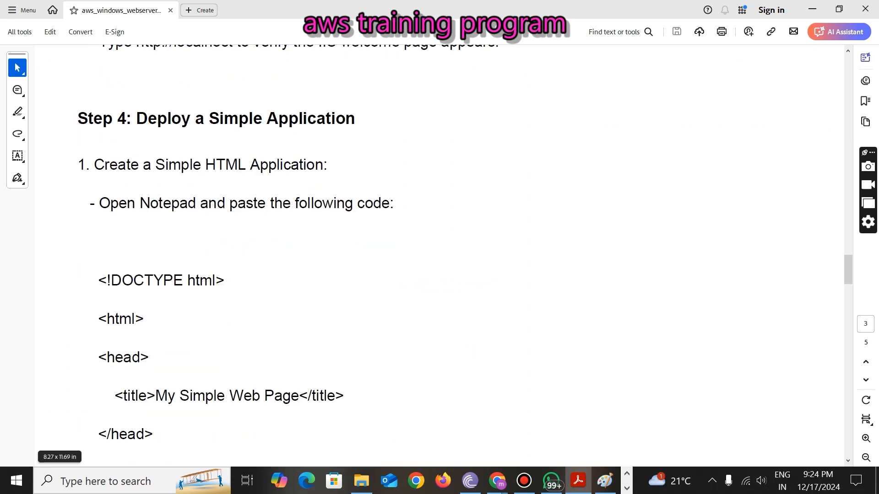
- Select the Step 4 HTML from DOCTYPE to the h1 line and paste it into a new Notepad document
left_click_drag(98, 171, 384, 403)
key("ctrl+c")
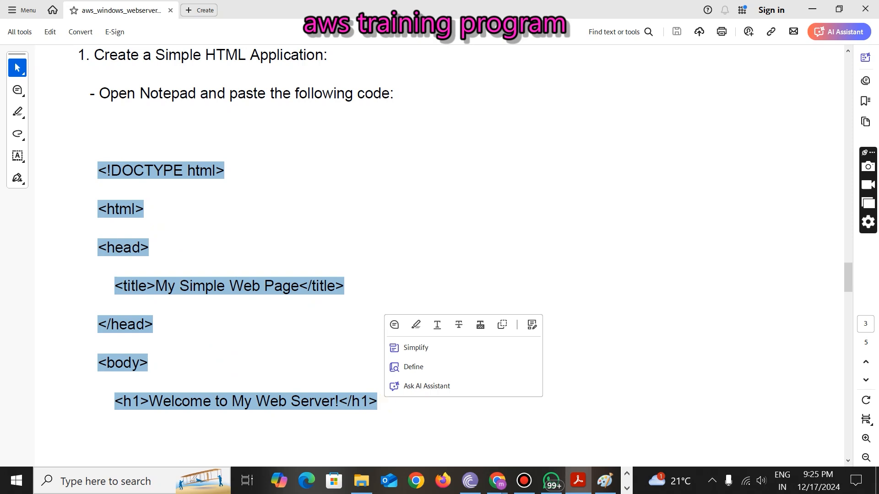
left_click(17, 480)
type("note")
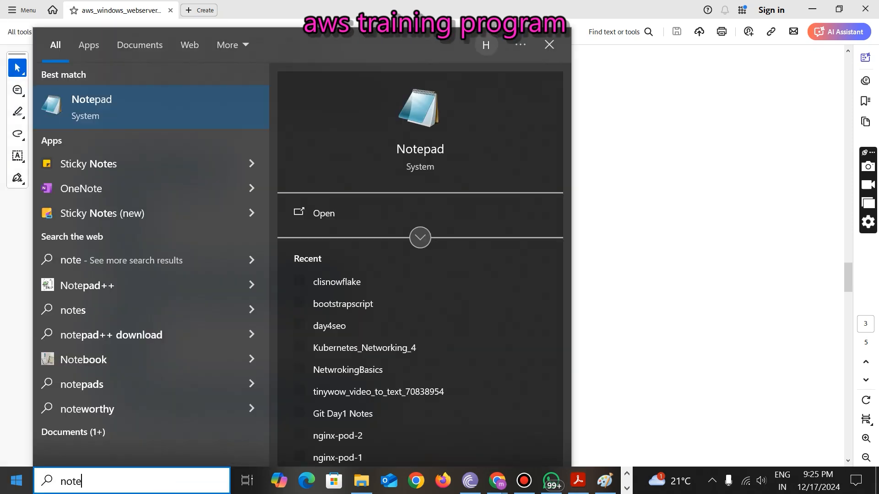
key("Return")
key("ctrl+v")
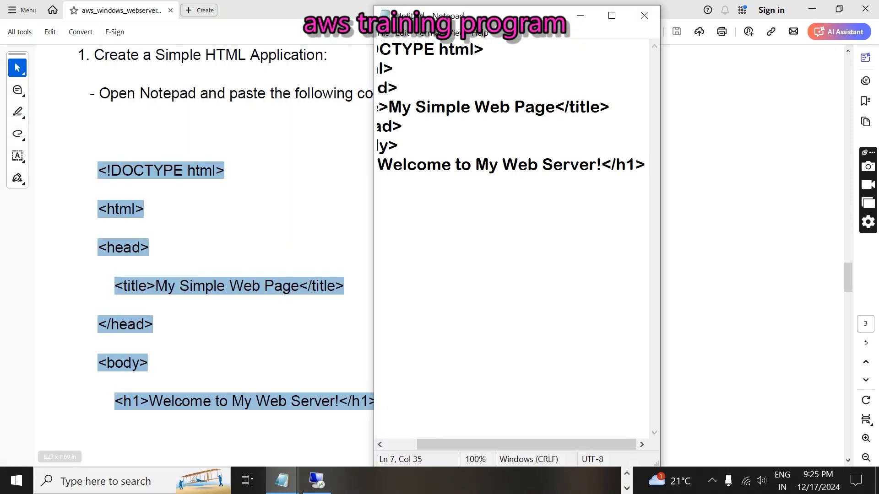
- Select the guide's <p>, </body> and </html> lines, then return to the Notepad window holding the HTML
left_click(580, 15)
scroll(439, 252, "down", 5)
scroll(440, 251, "down", 7)
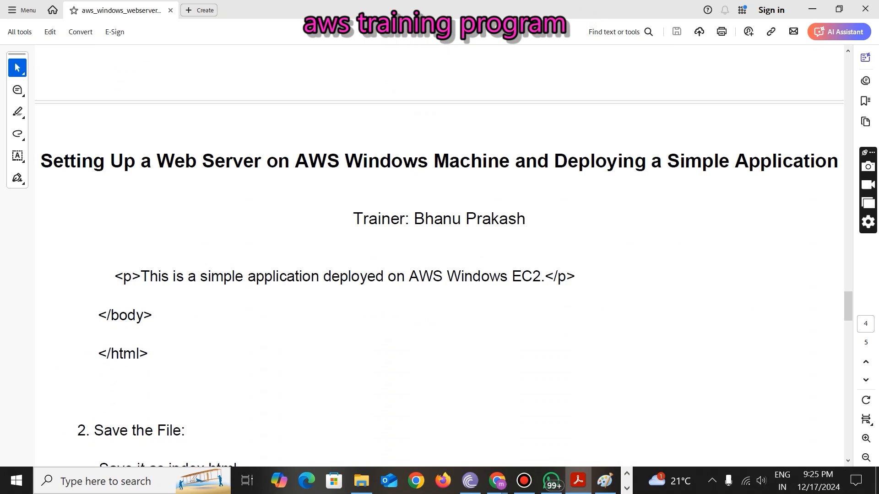
left_click_drag(109, 204, 162, 280)
key("ctrl+c")
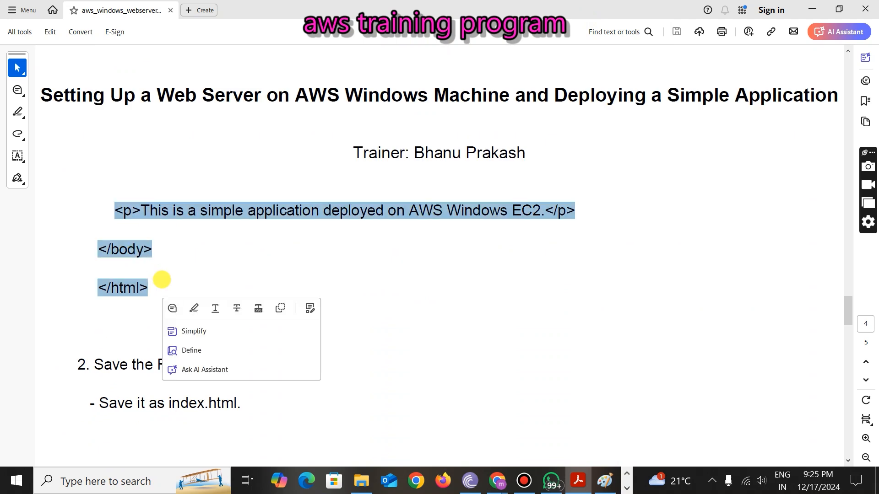
left_click(627, 488)
left_click(280, 482)
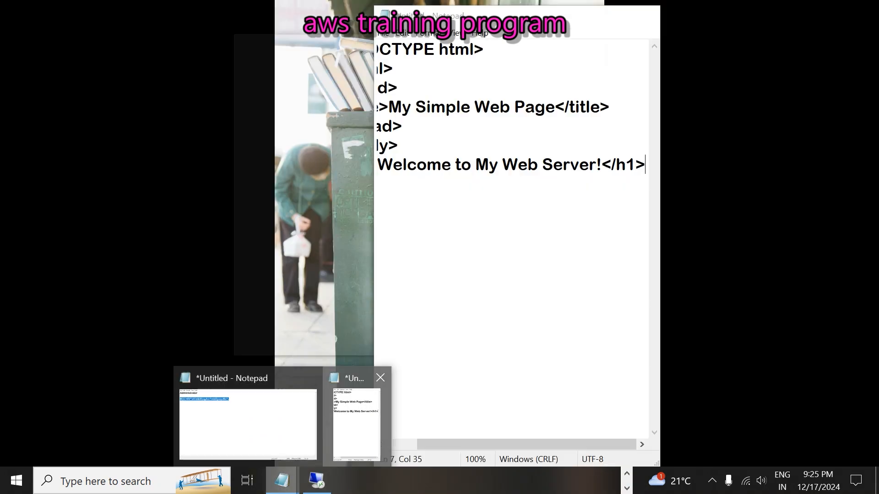
left_click(355, 421)
- Maximize Notepad and paste the <p>, </body> and </html> lines on a new line after the h1
left_click(612, 16)
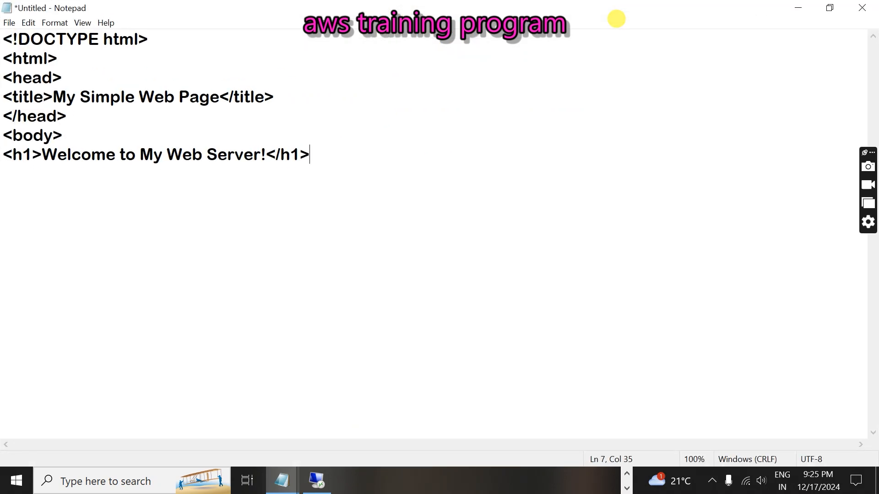
key("Return")
key("ctrl+v")
- Review the code by highlighting the <!DOCTYPE html> line and the opening and closing <html> tags
left_click_drag(75, 212, 4, 18)
left_click(121, 202)
left_click_drag(120, 202, 143, 36)
left_click(95, 195)
left_click(3, 35)
left_click(112, 57)
left_click(3, 58)
left_click_drag(3, 59, 69, 58)
left_click(4, 58)
left_click_drag(4, 58, 72, 57)
left_click(72, 212)
left_click_drag(72, 212, 2, 224)
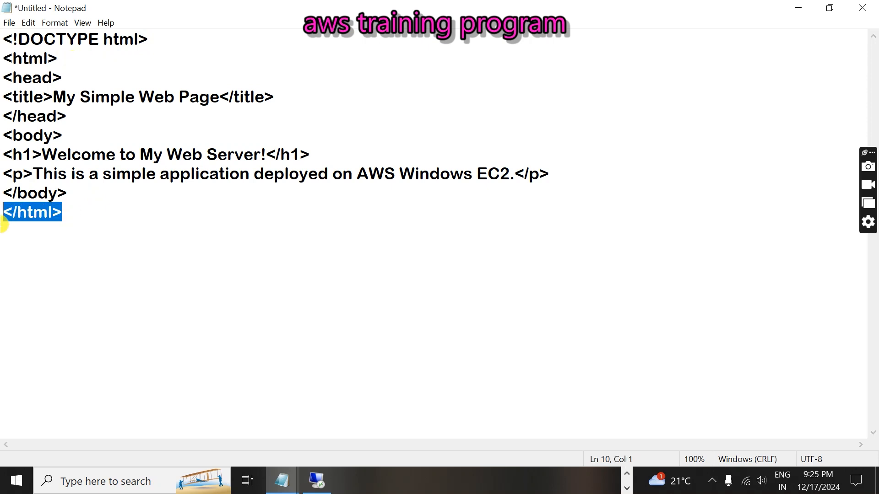
- Highlight the <head>, </head>, <body>, </body> tags, the 'My Simple Web Page' title, and the h1 and p lines
left_click_drag(4, 78, 57, 76)
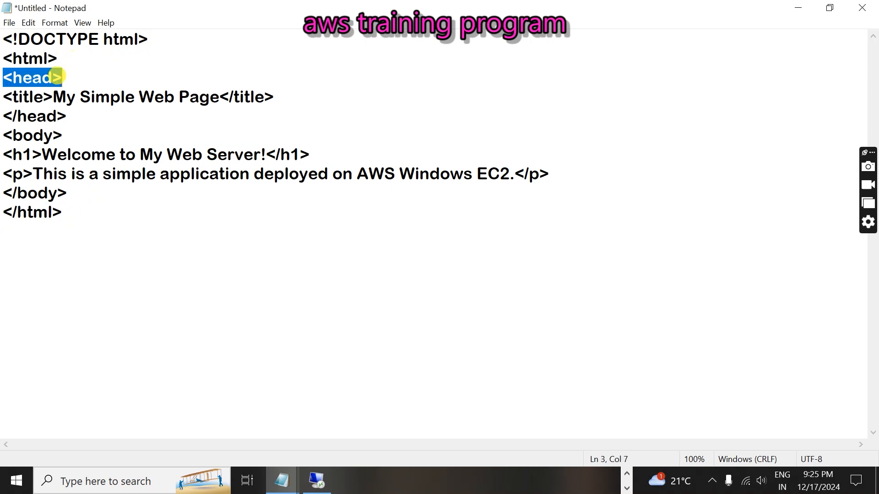
left_click_drag(66, 116, 71, 136)
left_click(10, 135)
left_click_drag(3, 193, 48, 192)
left_click_drag(4, 77, 67, 79)
left_click_drag(3, 96, 272, 87)
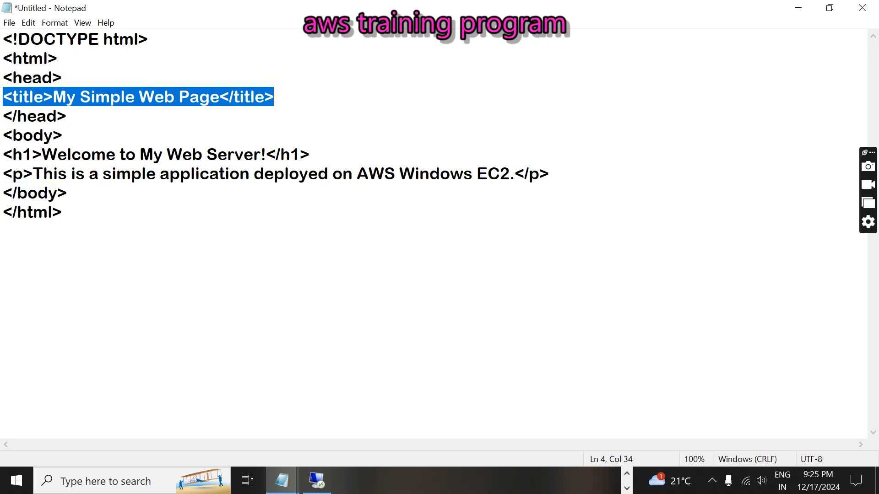
left_click_drag(5, 155, 557, 178)
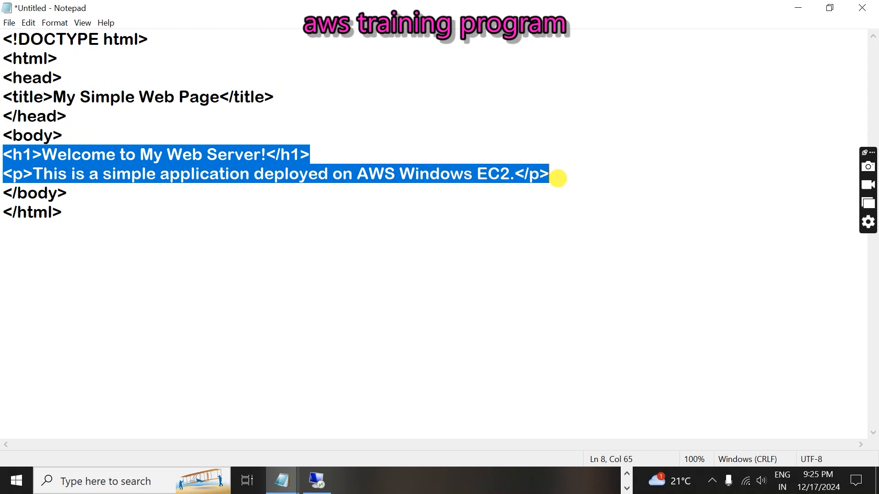
left_click_drag(4, 152, 550, 172)
- Start saving from the File menu, cancel the save, and minimize Notepad
left_click(10, 22)
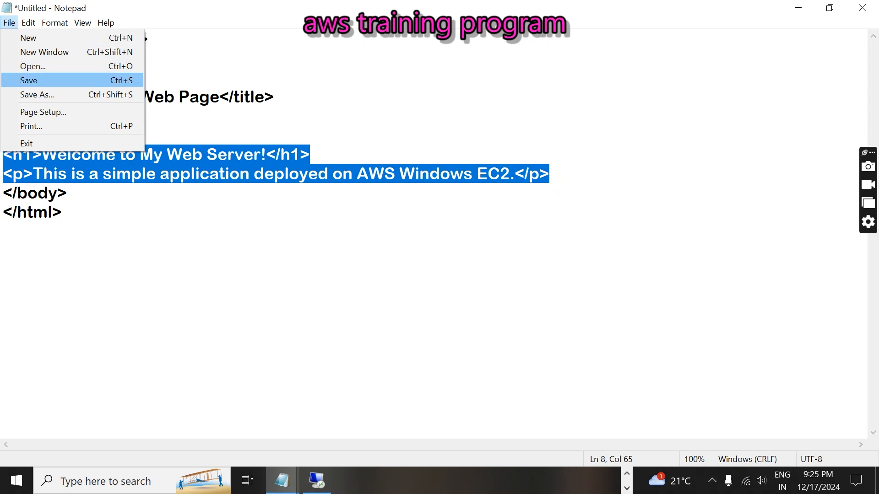
left_click(29, 81)
left_click(422, 41)
left_click(785, 3)
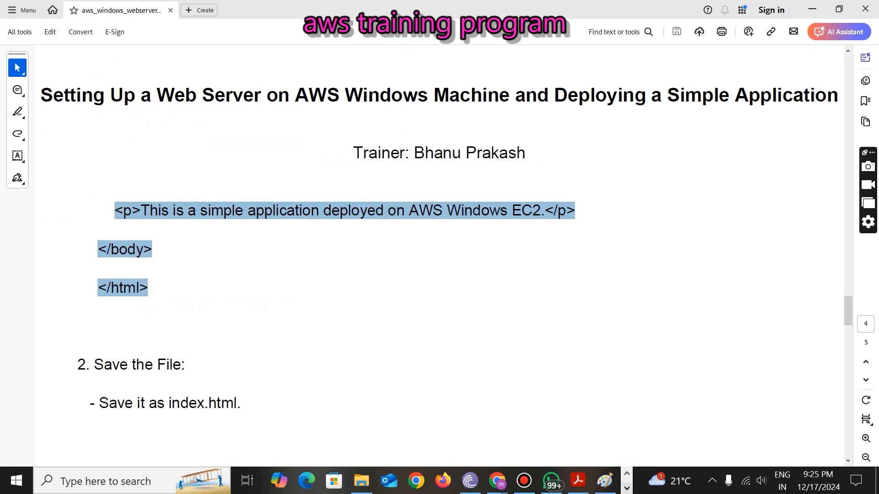
- Bring the MyWindowsServer remote window forward from the taskbar and maximize it
left_click(627, 488)
left_click(319, 481)
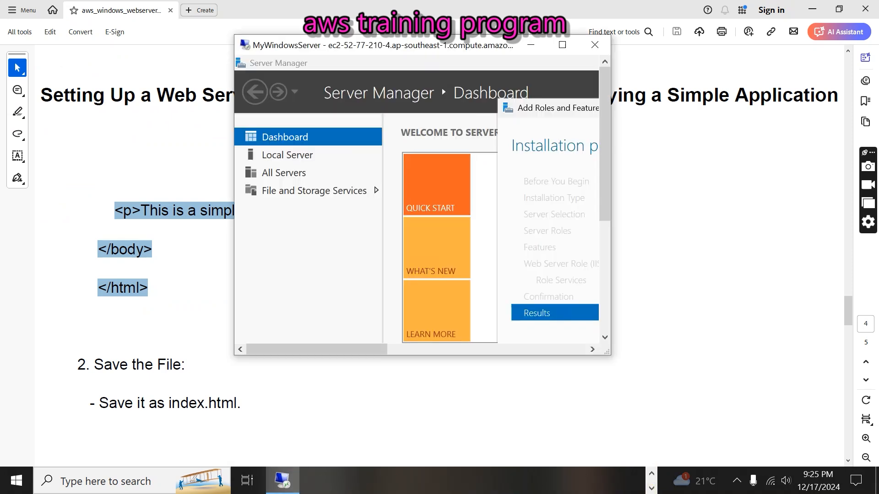
left_click(563, 45)
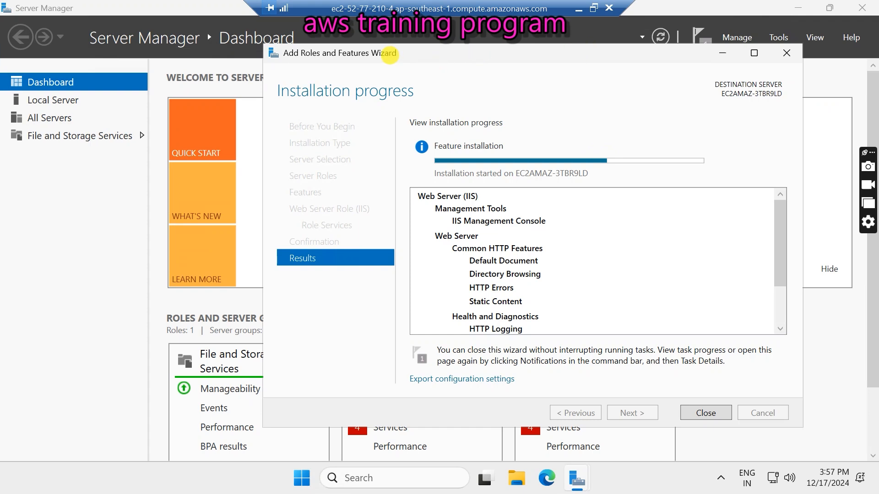
- Drag the IIS installation wizard into position, then restore the remote session to a smaller window
left_click_drag(390, 55, 232, 69)
left_click(456, 54)
left_click(442, 63)
left_click_drag(441, 54, 463, 61)
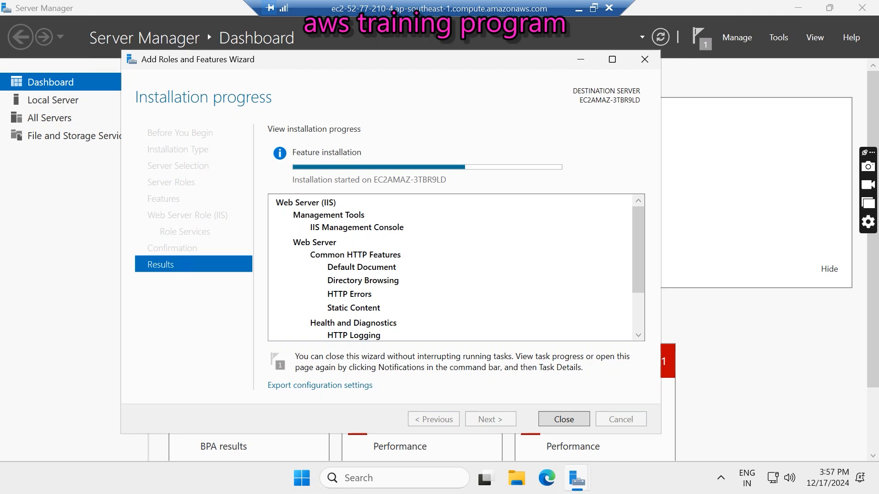
left_click_drag(463, 62, 424, 59)
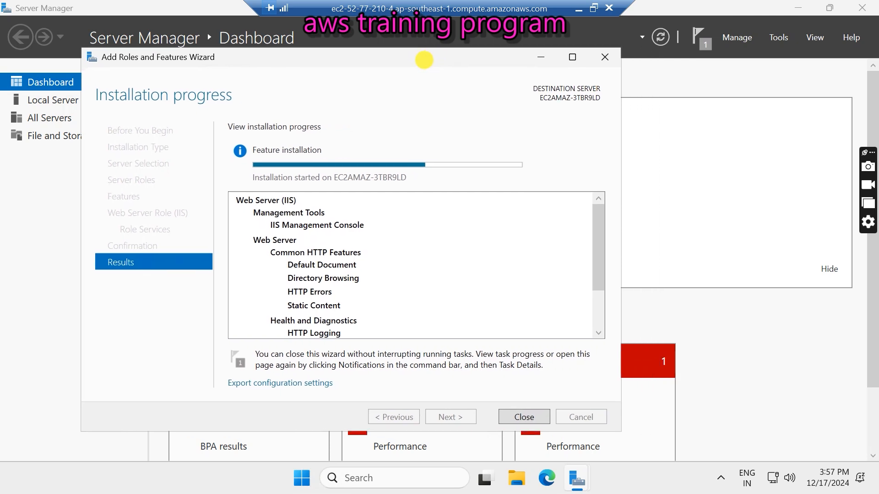
left_click(594, 8)
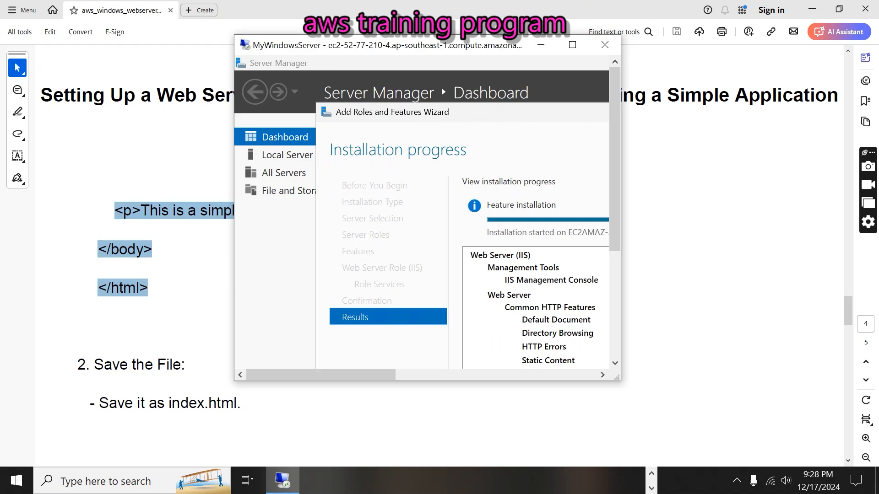
left_click(655, 486)
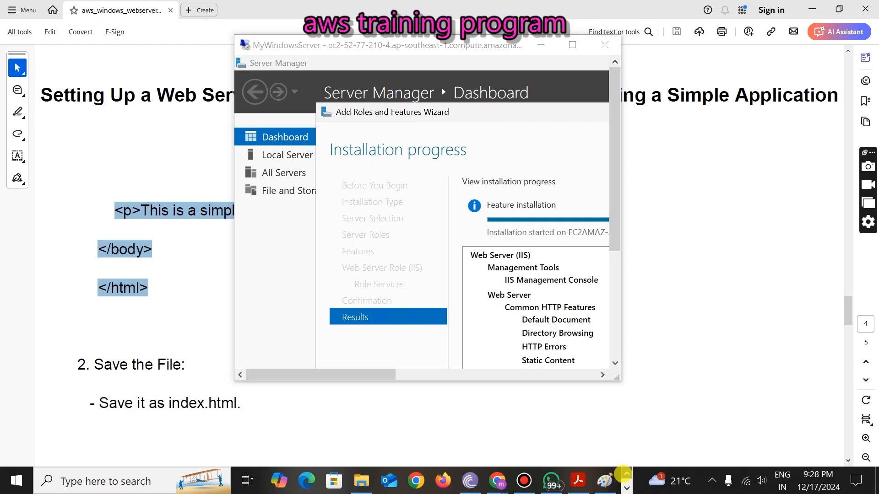
- Bring up the EC2 connect page, close the Meet mini-player, and reopen the MyWindowsServer window
mouse_move(495, 480)
left_click(447, 442)
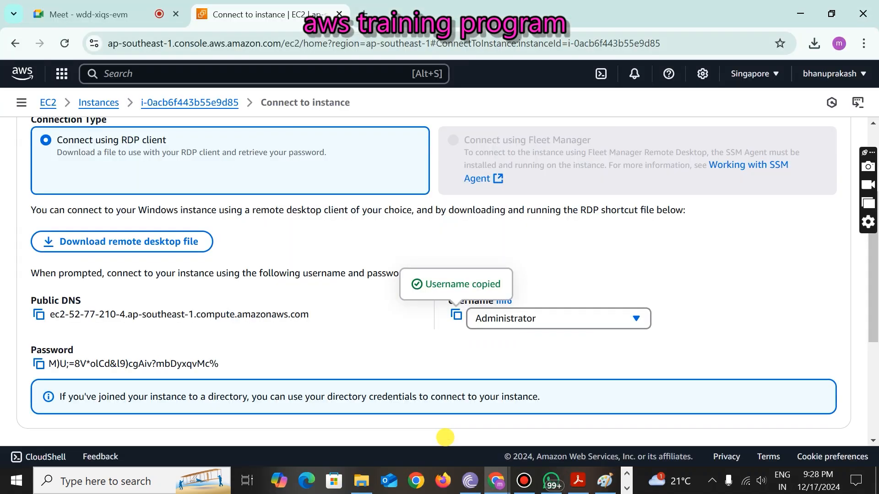
left_click(114, 9)
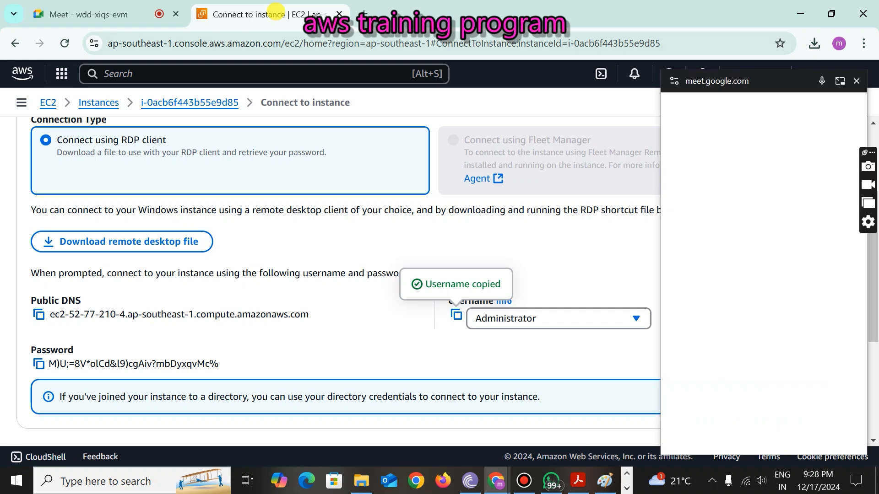
left_click(856, 81)
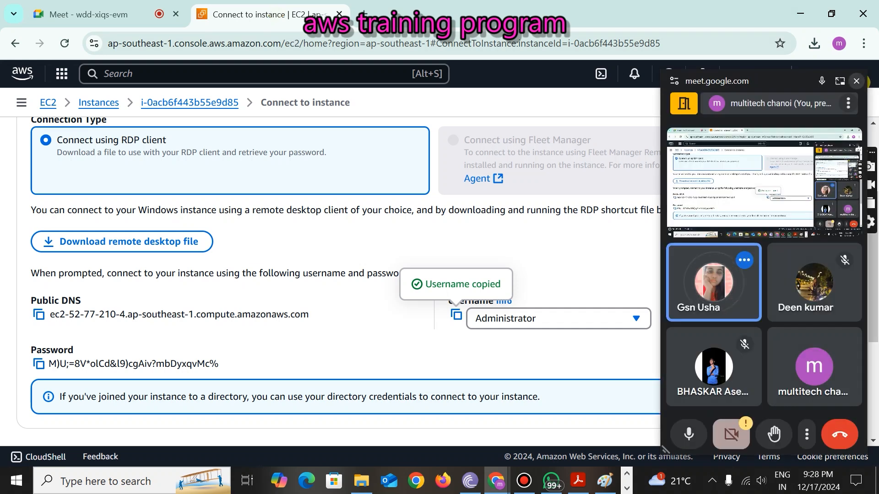
left_click(626, 488)
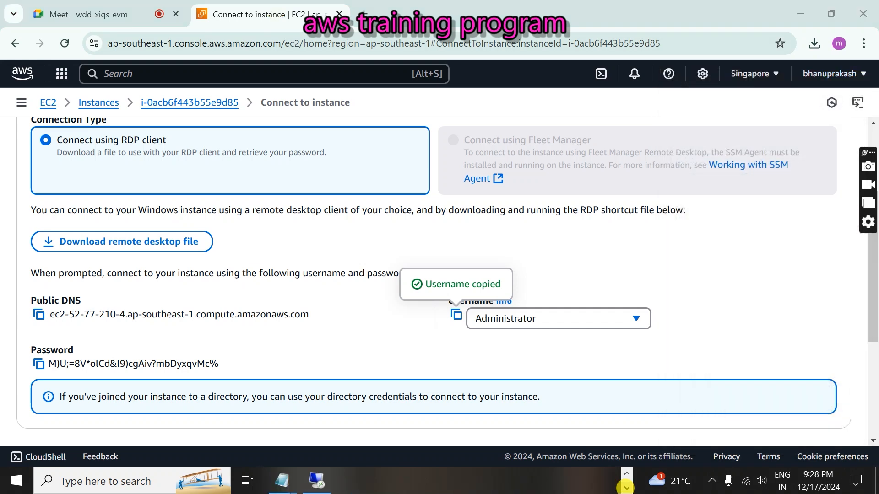
left_click(358, 485)
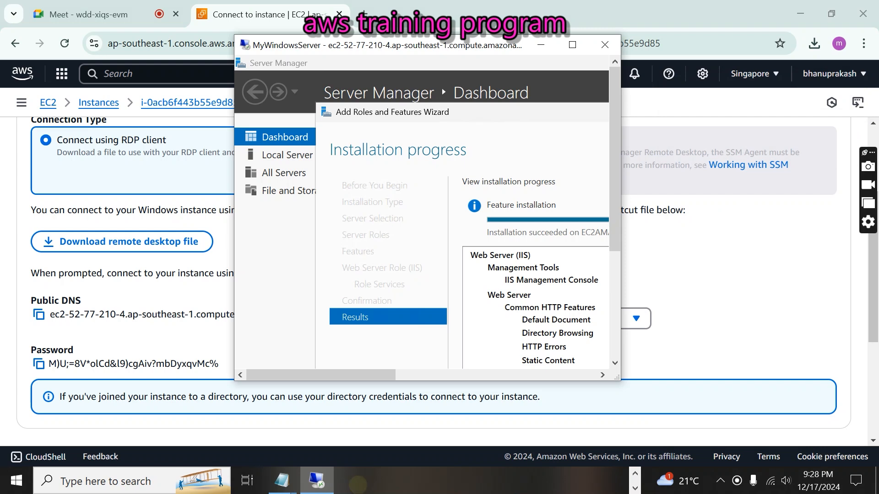
- Maximize the remote session, close the finished IIS wizard, and close Server Manager
left_click(572, 44)
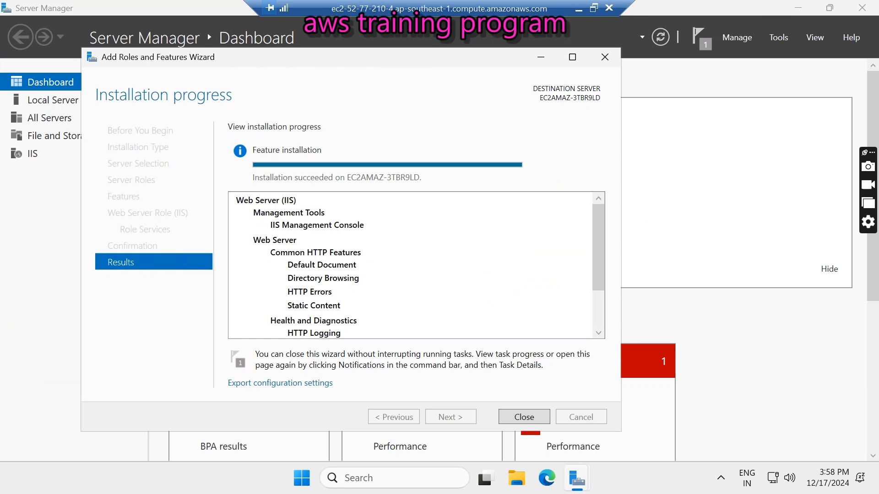
left_click(523, 417)
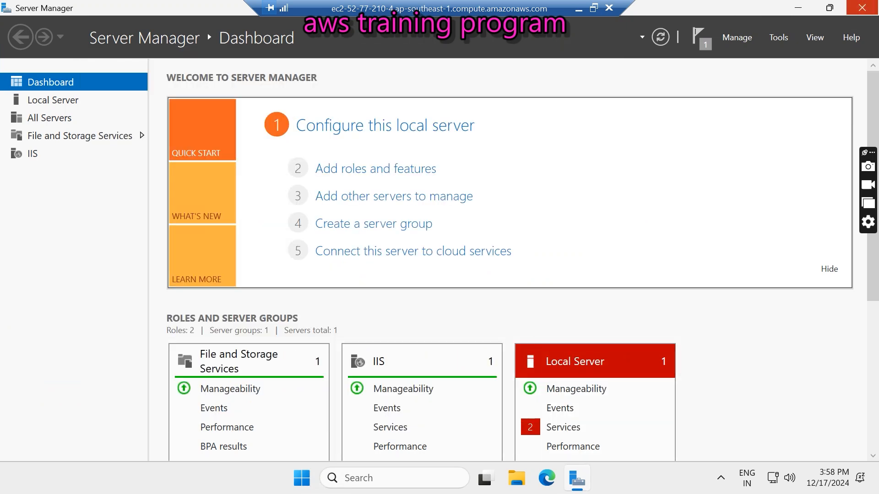
left_click(862, 8)
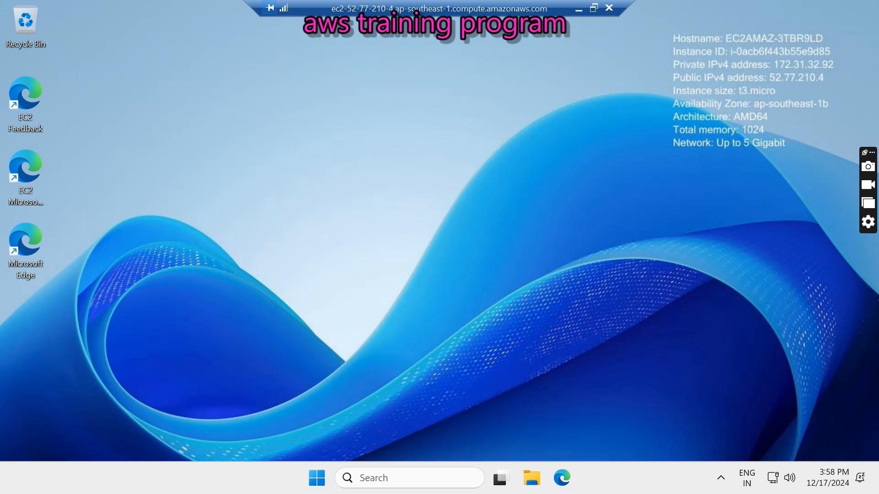
- Delete both iisstart files from C:\inetpub\wwwroot in File Explorer
key("super+e")
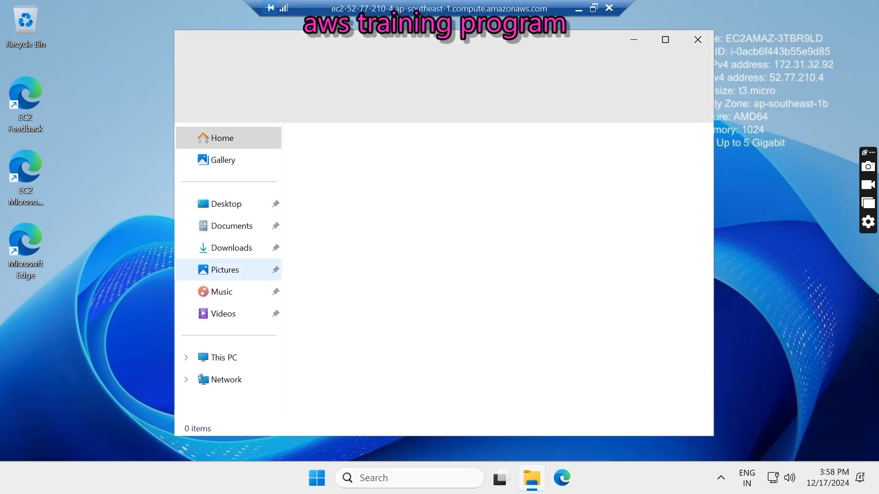
left_click(225, 358)
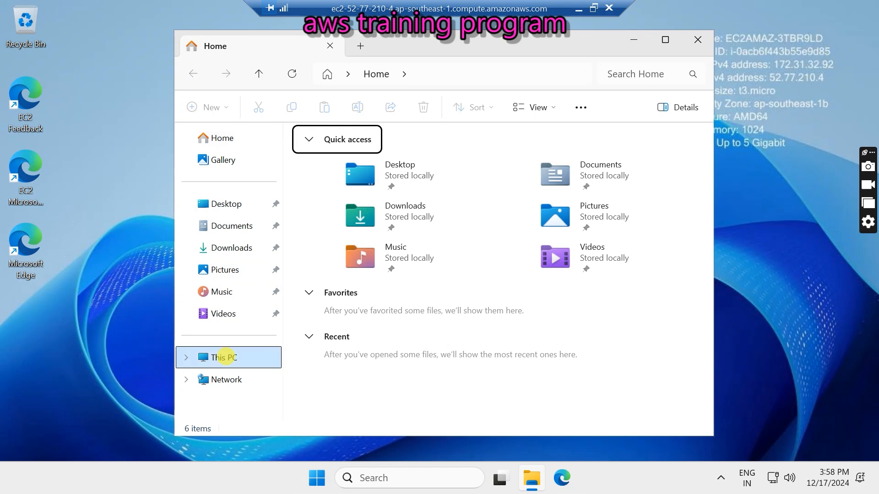
double_click(370, 170)
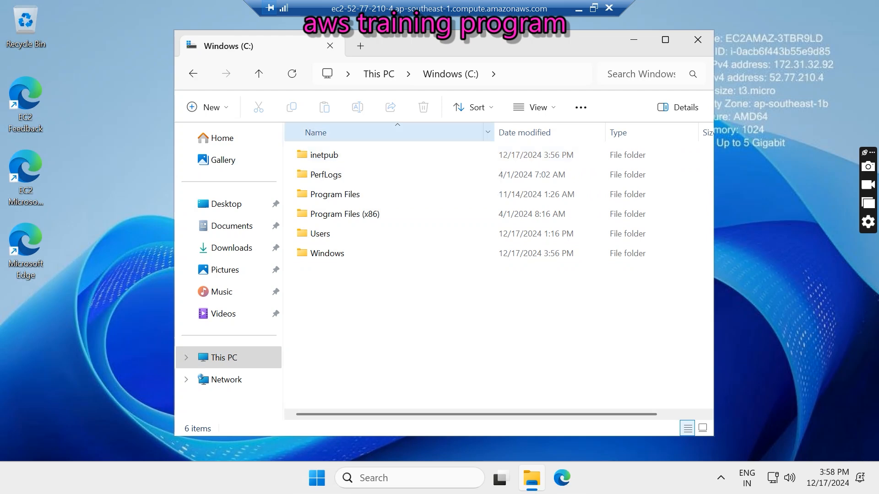
double_click(314, 153)
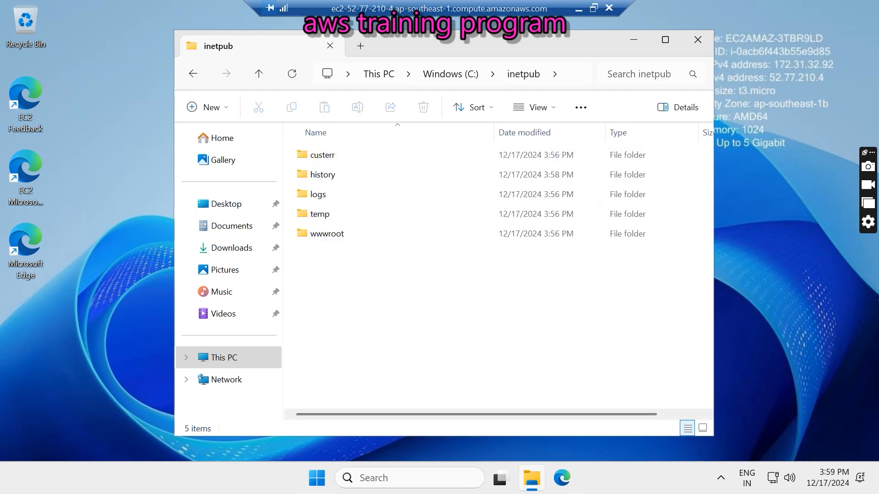
double_click(339, 234)
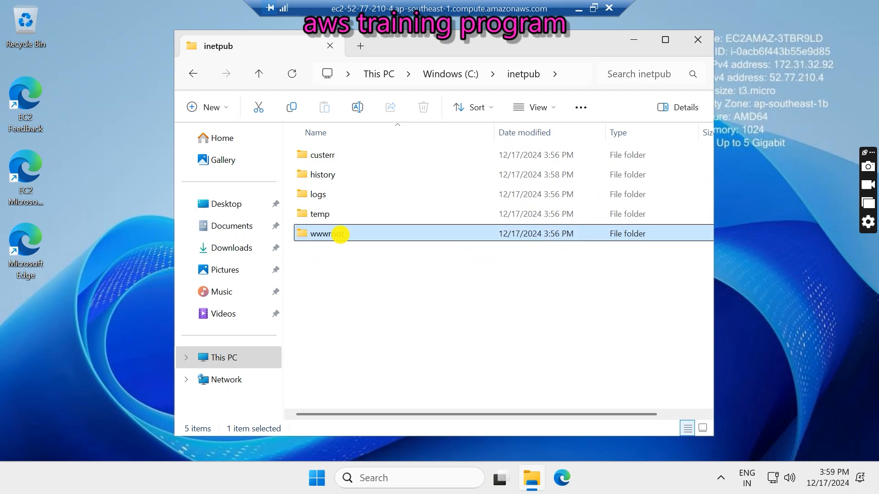
left_click_drag(311, 196, 352, 156)
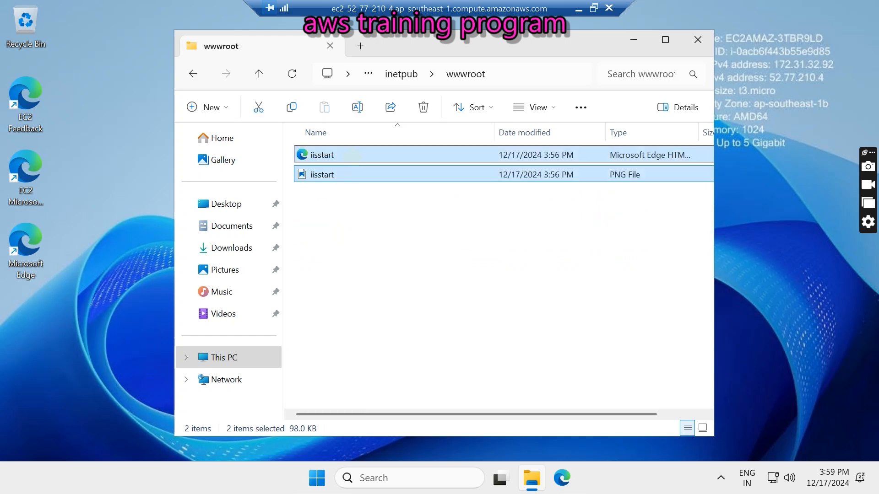
left_click(665, 40)
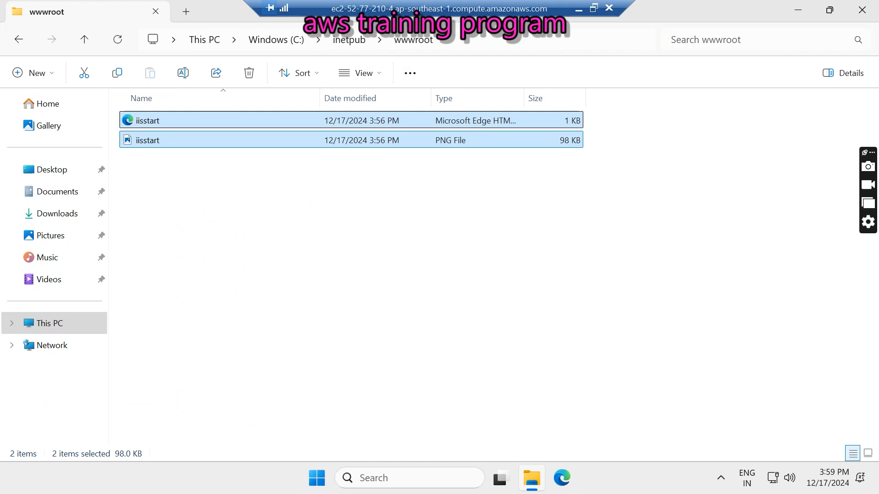
key("Delete")
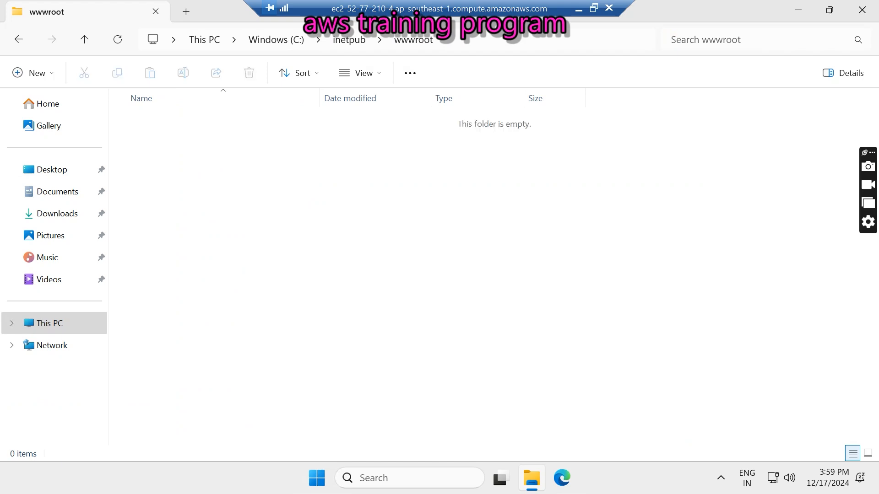
- Launch Notepad on the server by searching 'not' in the Start menu
left_click(314, 478)
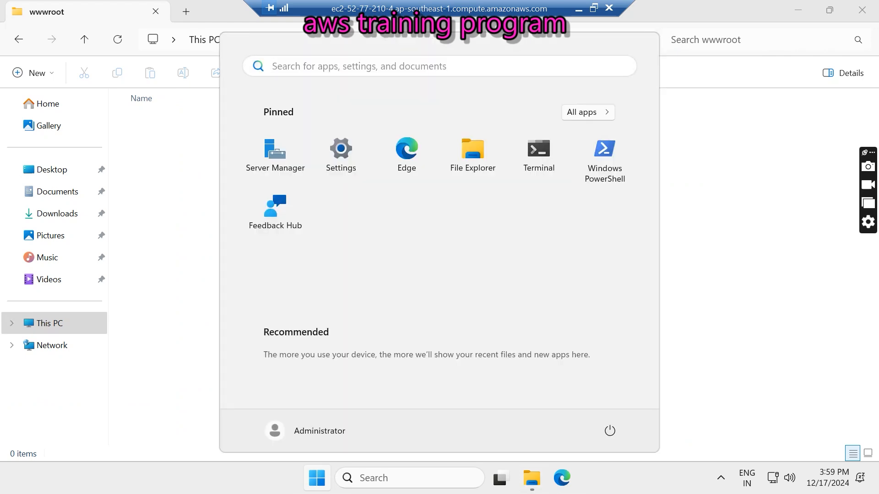
type("note")
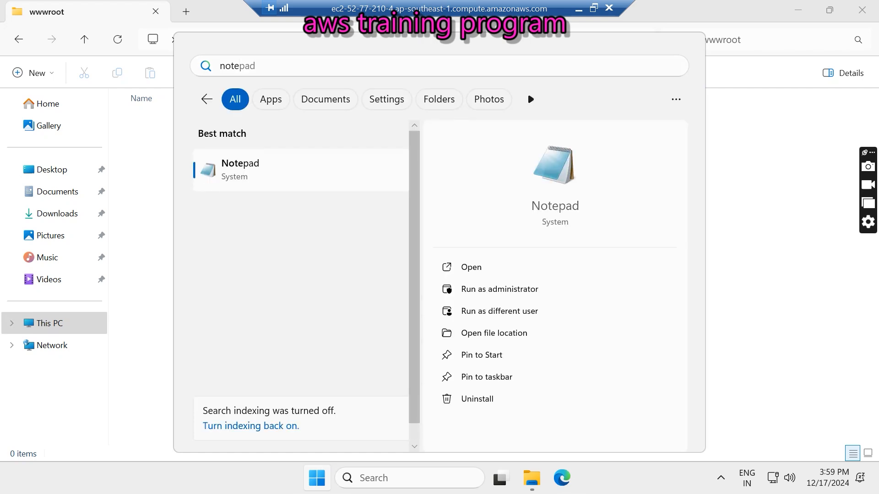
key("Return")
- Copy the HTML page from the local Notepad and paste it into the server's empty Notepad document
left_click(594, 9)
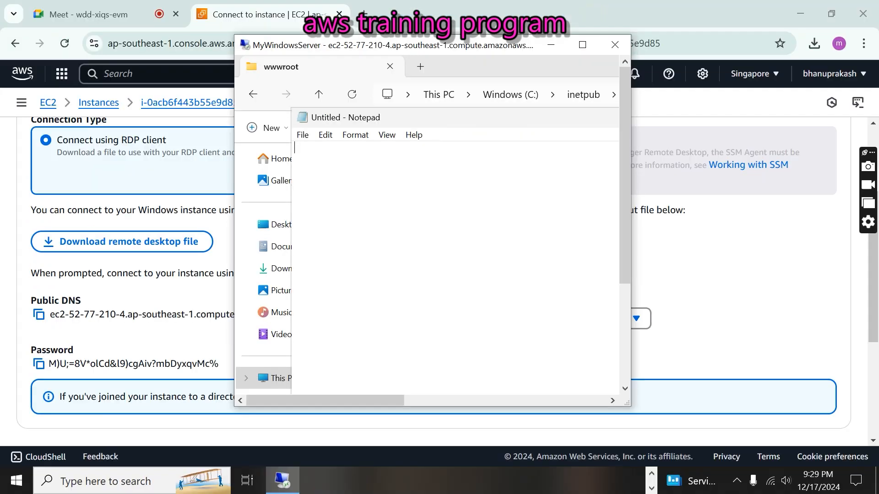
left_click(651, 474)
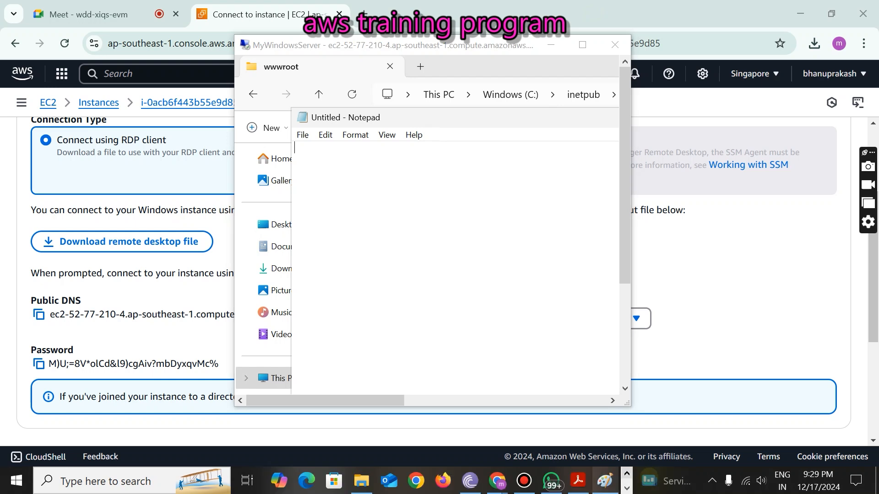
left_click(627, 488)
mouse_move(281, 481)
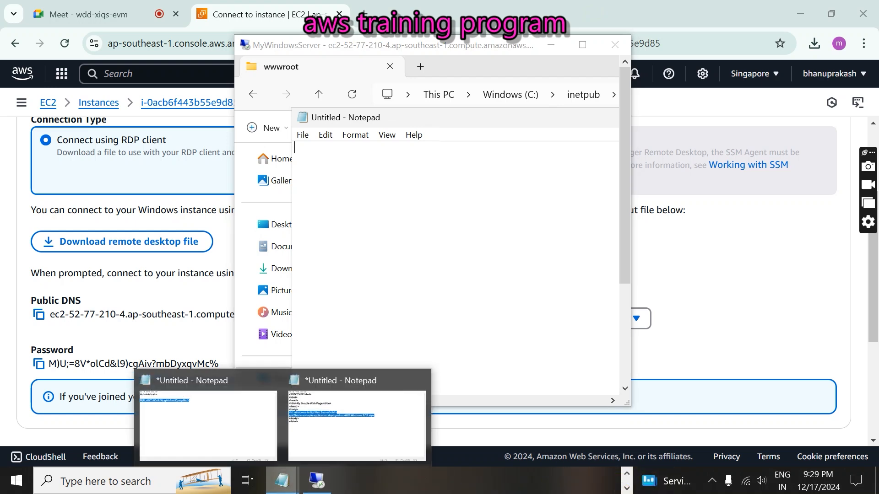
left_click(329, 440)
left_click(177, 253)
left_click_drag(177, 253, 2, 46)
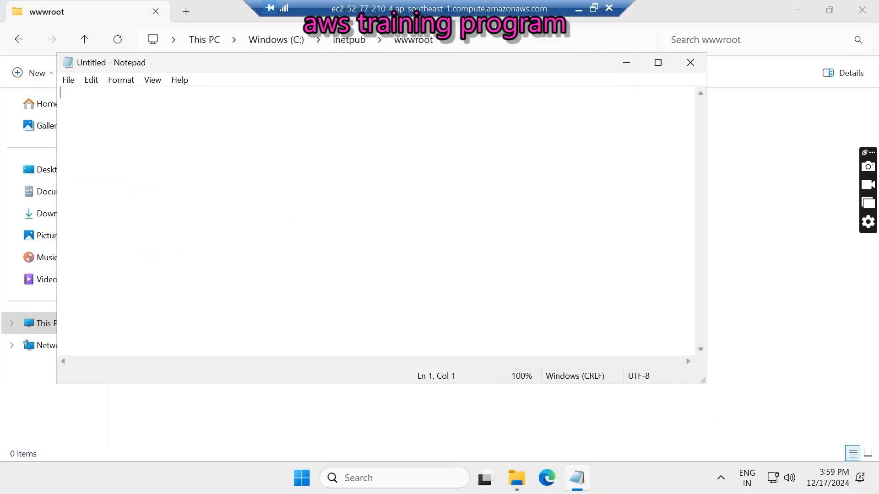
type("<!DOCTYPE html> <html> <head> <title>My Simple Web Page</title> </head> <body> <h1>Welcome to My Web Server!</h1> <p>This is a simple application deployed on AWS Windows EC2.</p> </body> </html>")
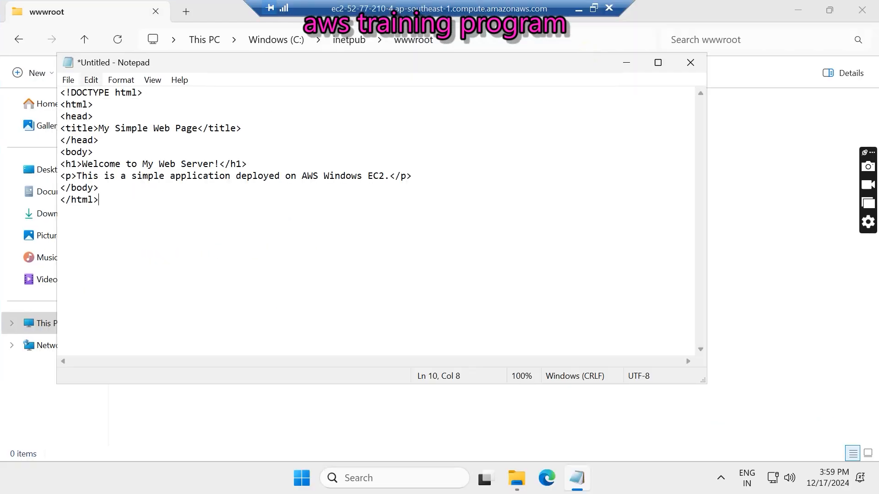
left_click_drag(194, 63, 281, 89)
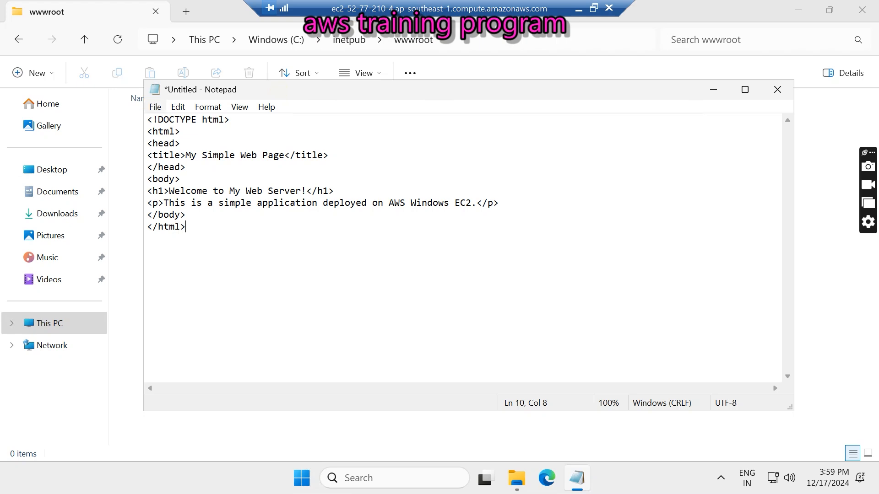
left_click(154, 106)
- Save the page as index.html with type All Files in C:\inetpub\wwwroot
left_click(174, 186)
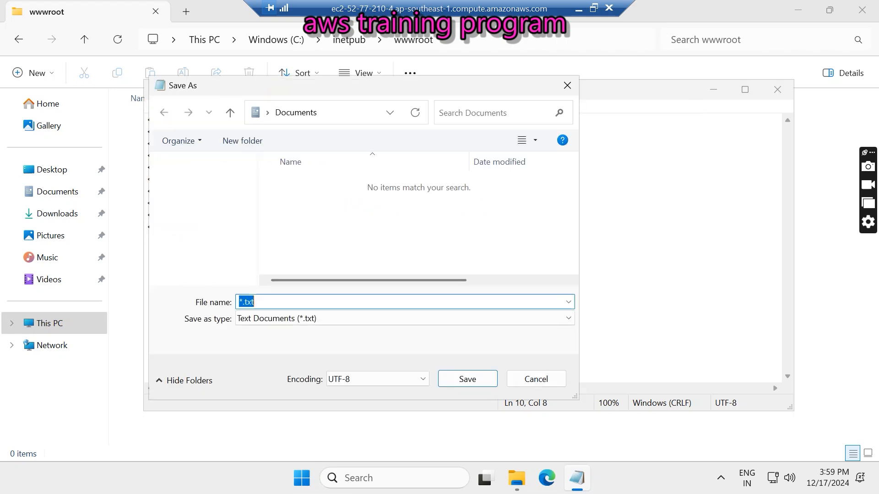
scroll(197, 215, "down", 3)
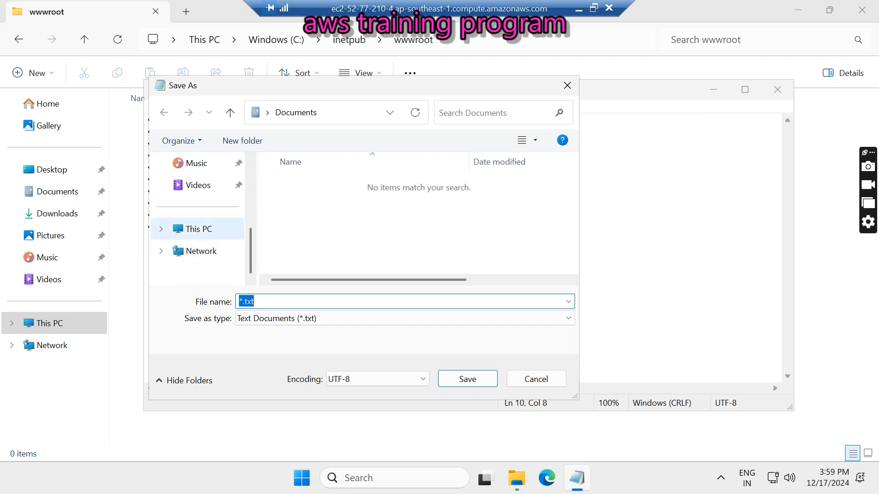
left_click(196, 229)
left_click(318, 186)
double_click(318, 187)
double_click(311, 184)
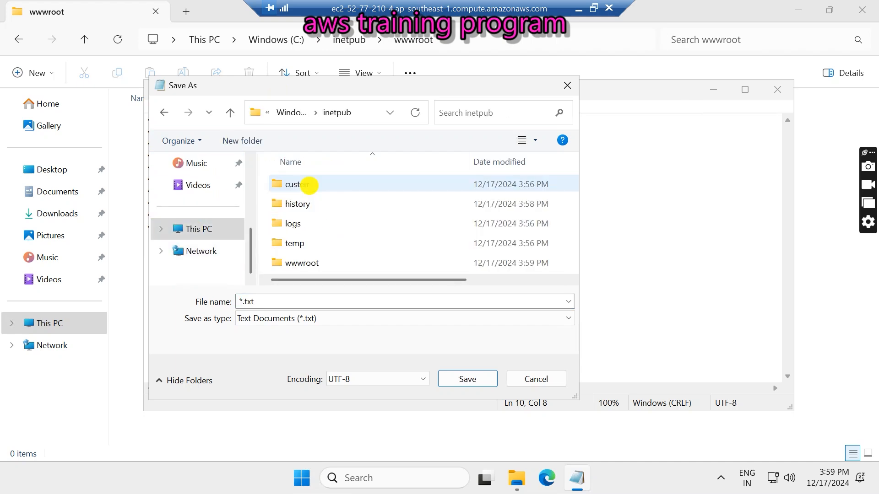
double_click(315, 259)
left_click(284, 299)
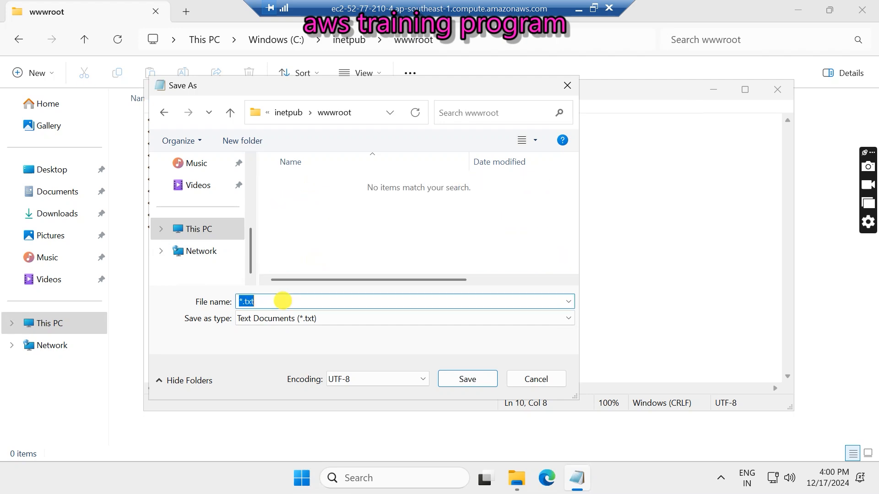
key("BackSpace")
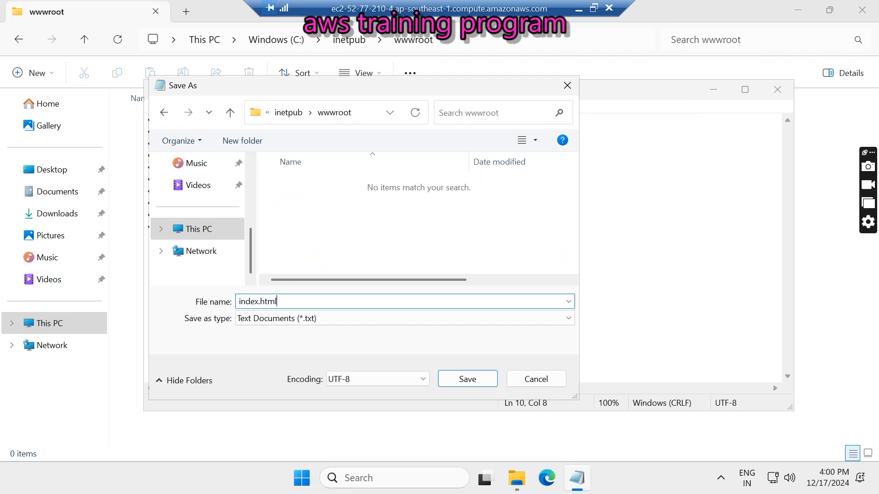
left_click(280, 319)
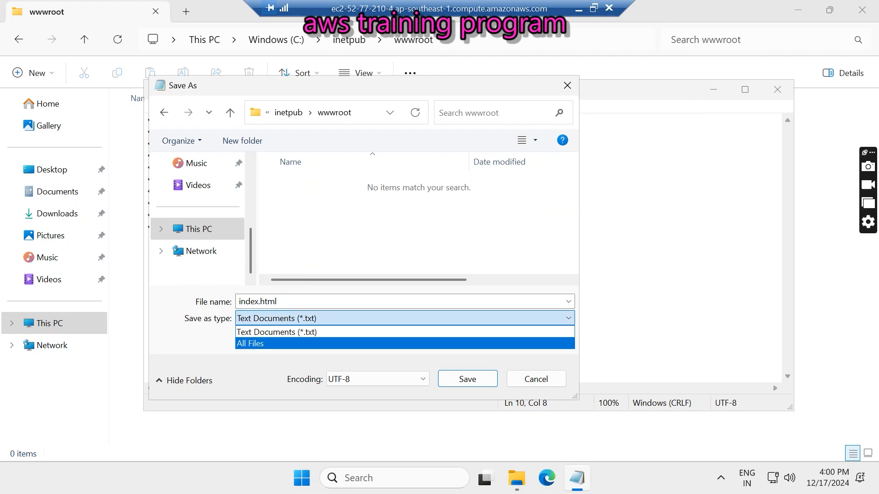
left_click(255, 343)
left_click(464, 379)
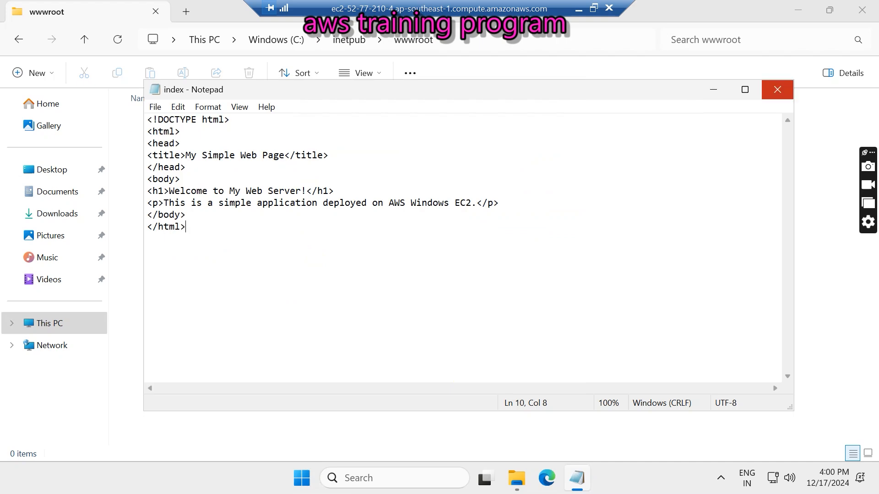
- Point out the heading and paragraph text, then close Notepad and minimize File Explorer
left_click_drag(169, 191, 311, 191)
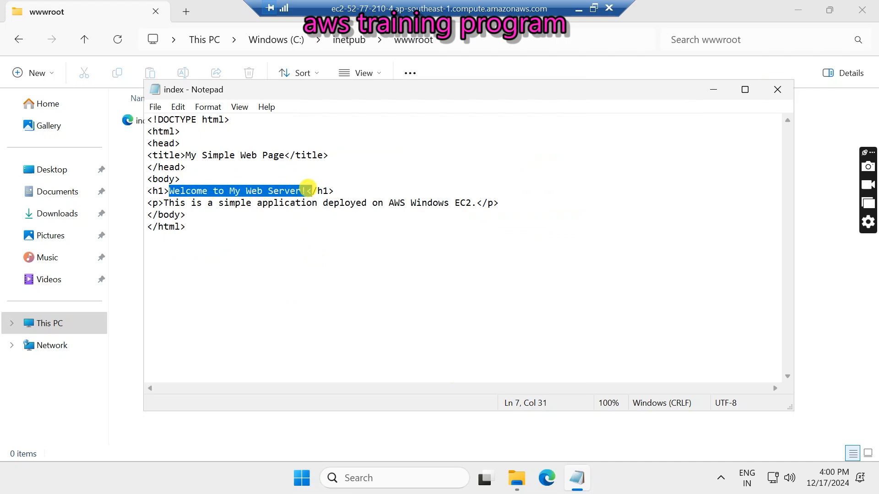
left_click_drag(168, 202, 471, 207)
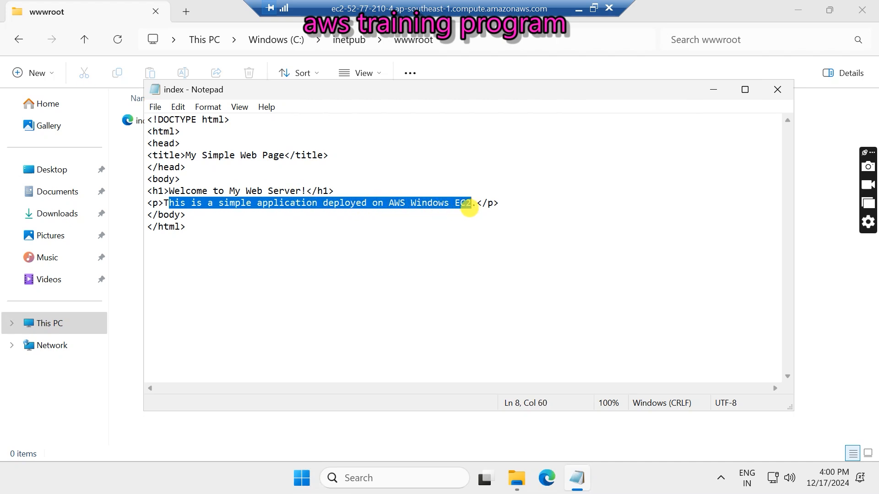
left_click(777, 89)
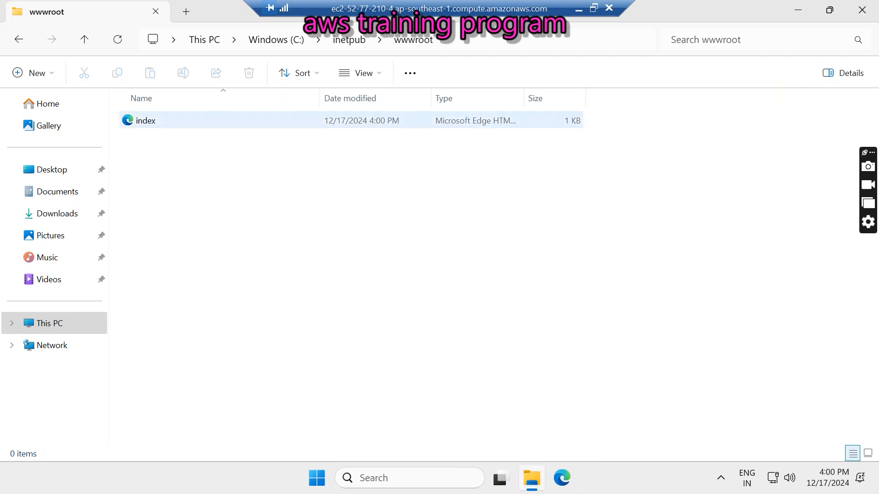
left_click(797, 9)
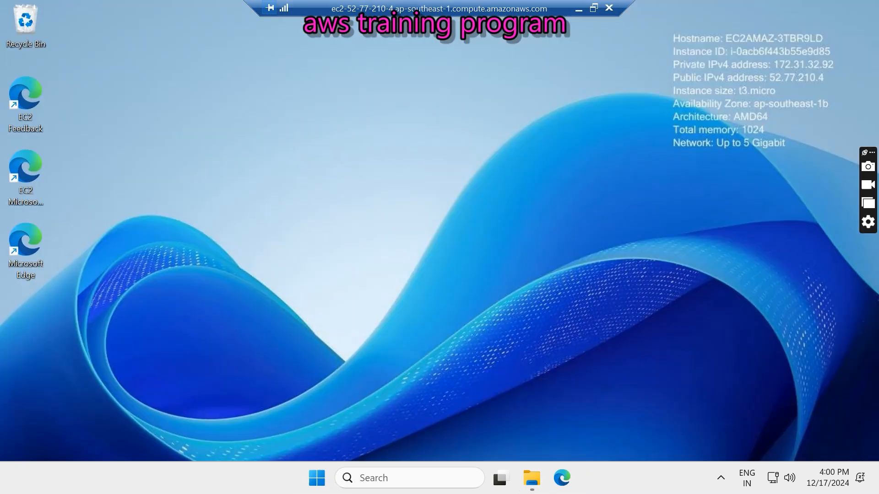
- Return to the EC2 instances list and copy the public IPv4 address 52.77.210.4
left_click(579, 9)
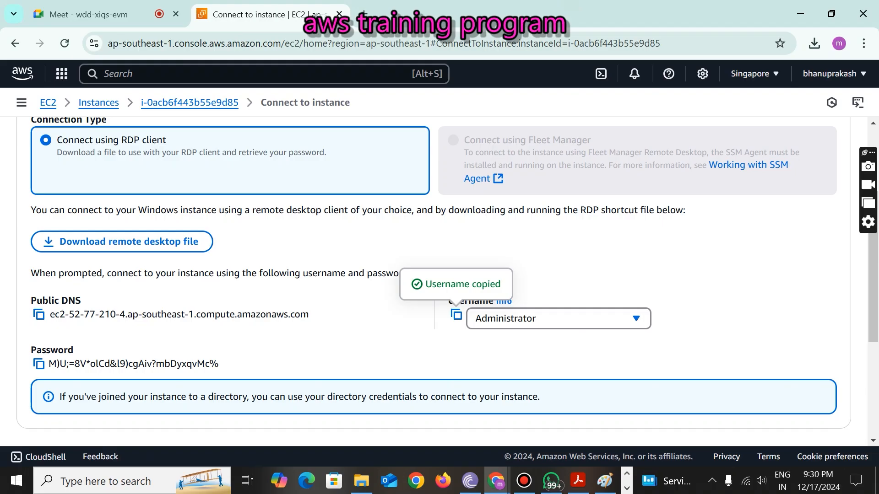
left_click(98, 102)
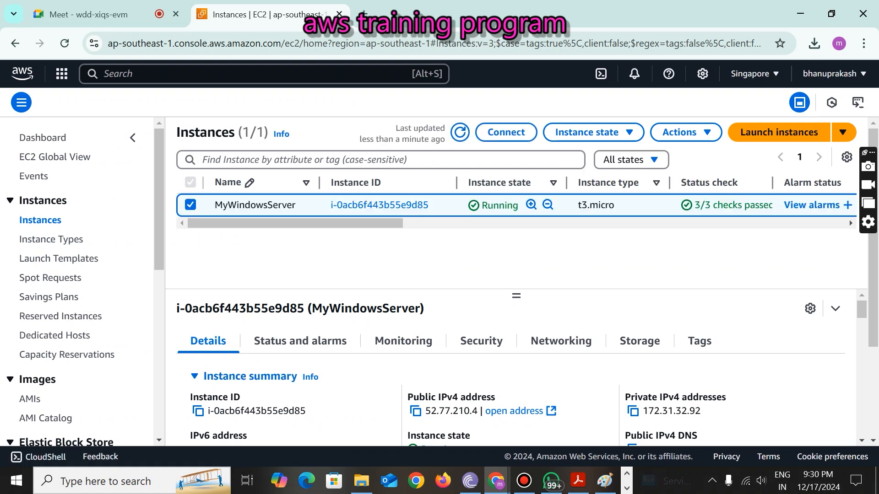
scroll(517, 384, "down", 2)
scroll(517, 385, "up", 2)
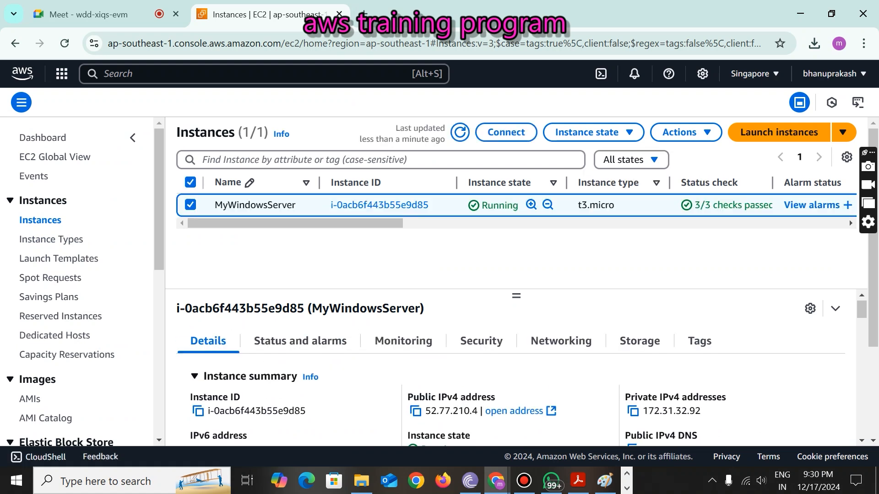
left_click(415, 411)
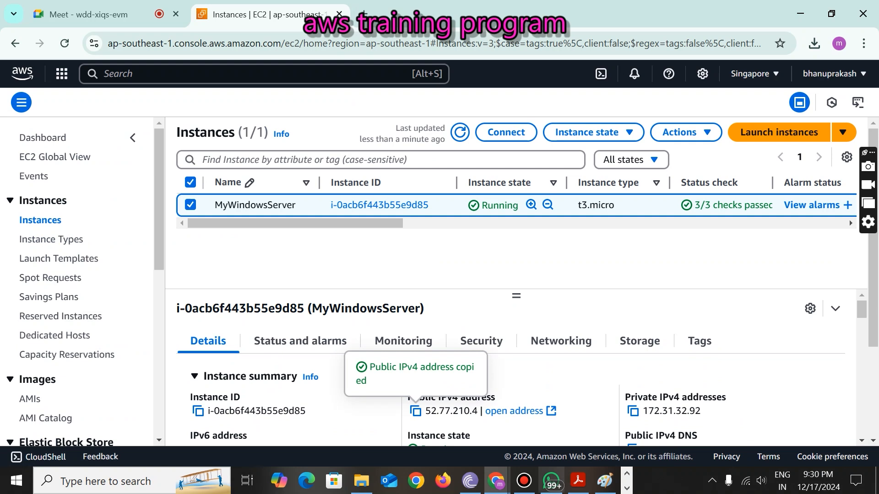
- Paste and send the IP address 52.77.210.4 in the class WhatsApp group chat
left_click(550, 480)
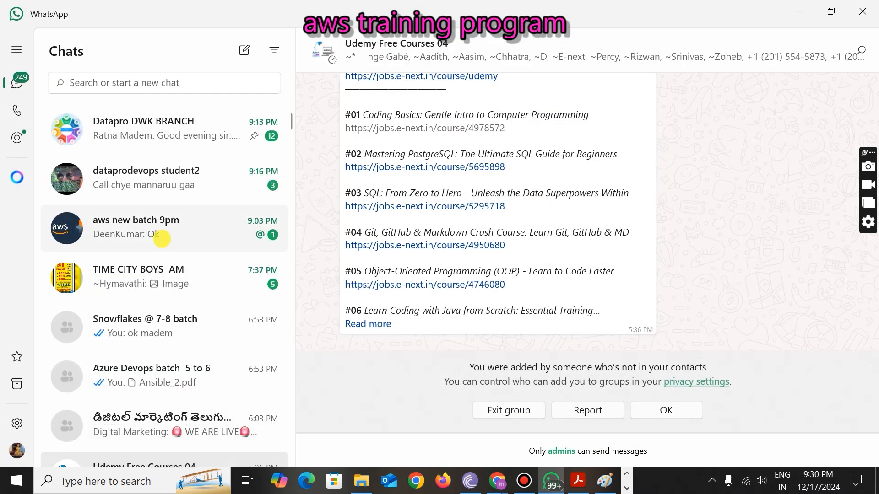
left_click(161, 238)
key("ctrl+v")
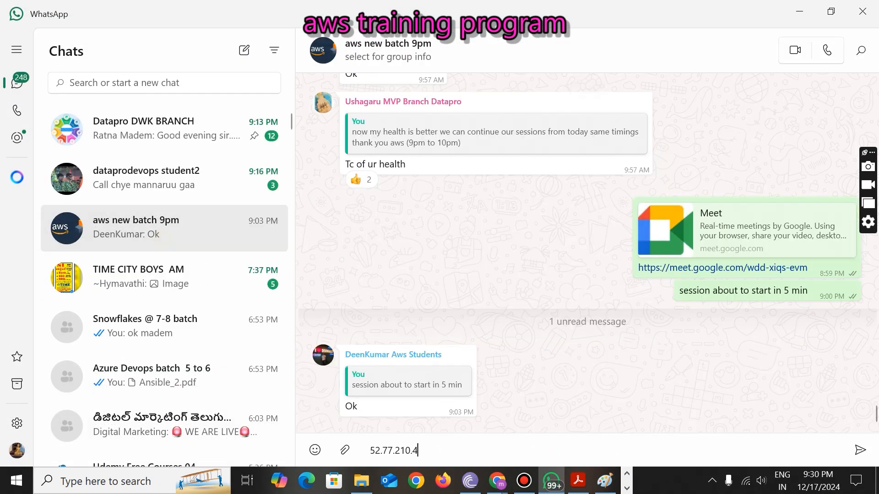
key("Return")
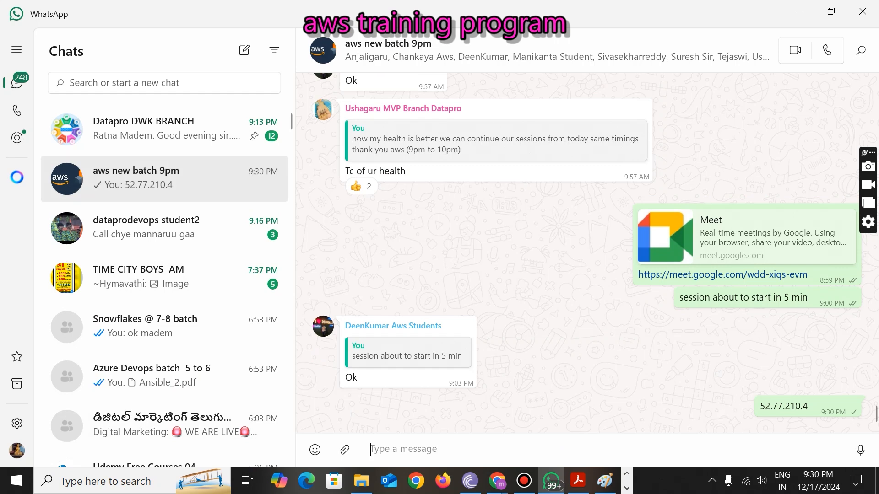
- Return to the Acrobat web server guide and scroll up to the index.html code
left_click(578, 481)
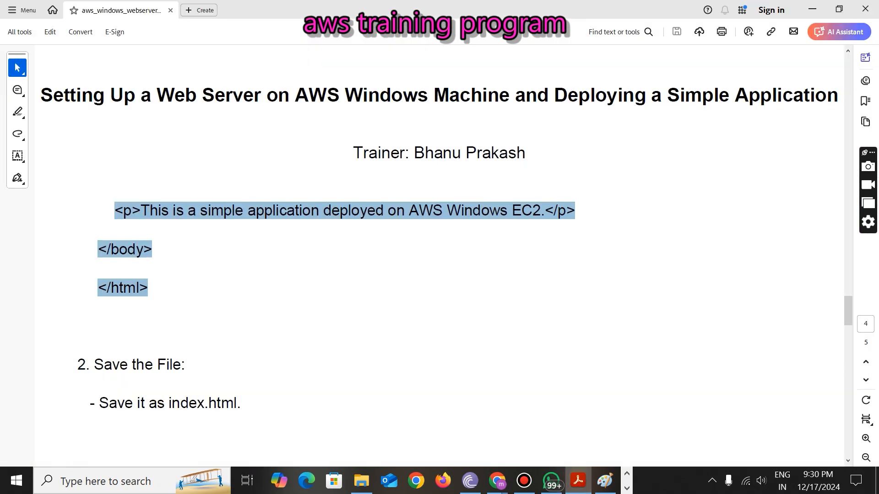
left_click(194, 347)
scroll(440, 275, "up", 2)
left_click_drag(141, 318, 526, 319)
scroll(526, 319, "up", 1)
scroll(526, 319, "up", 1)
- Highlight the 'Welcome to My Web Server!' h1 line and the paragraph line of the HTML code
left_click_drag(123, 94, 337, 92)
left_click(296, 137)
left_click_drag(141, 386, 540, 386)
left_click(370, 413)
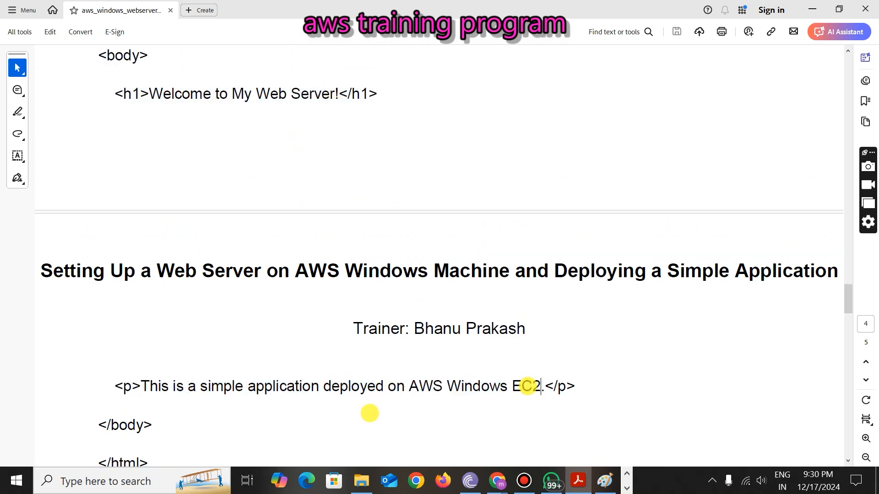
right_click(416, 480)
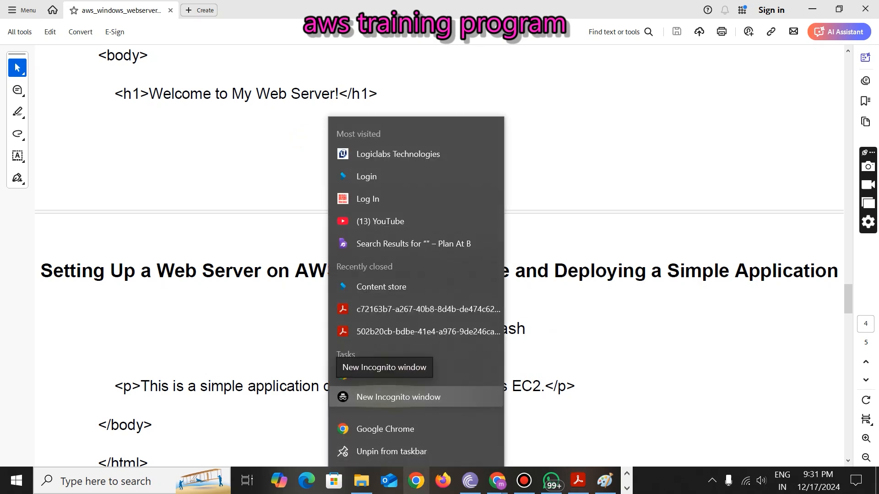
- Open 52.77.210.4 in a new Chrome incognito window, continuing past the HTTPS warning
left_click(389, 397)
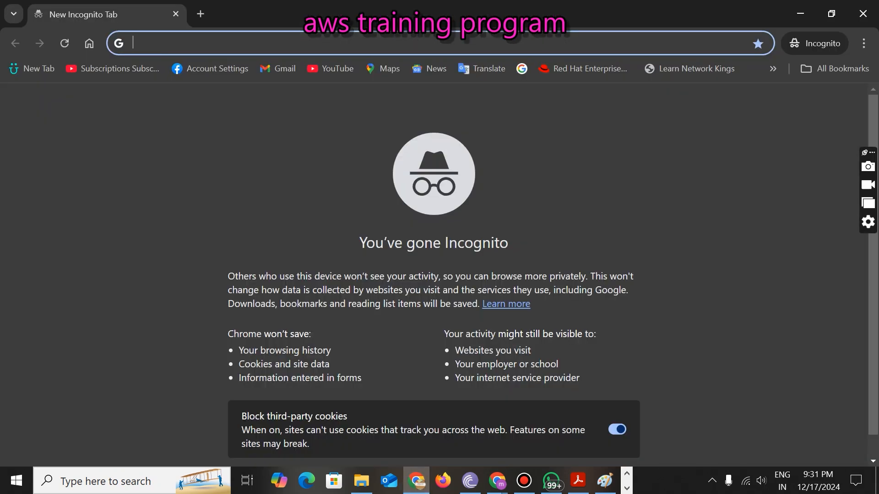
type("52.77.210.4")
key("Return")
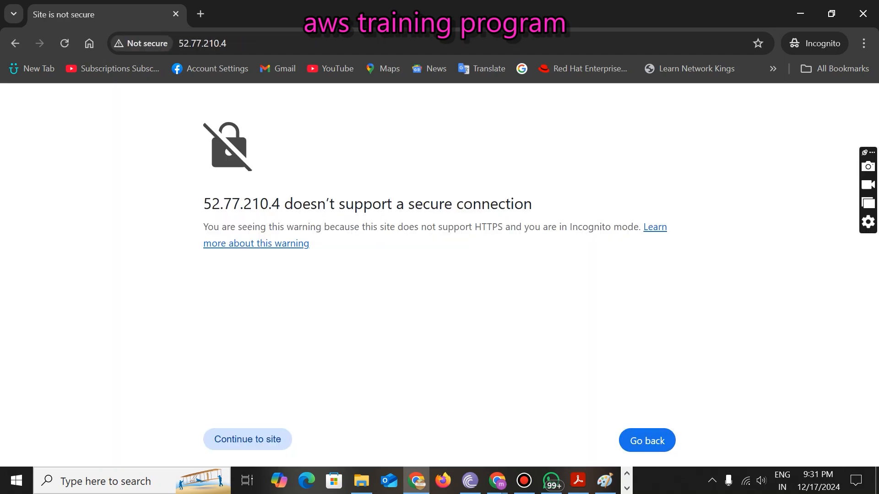
left_click(266, 445)
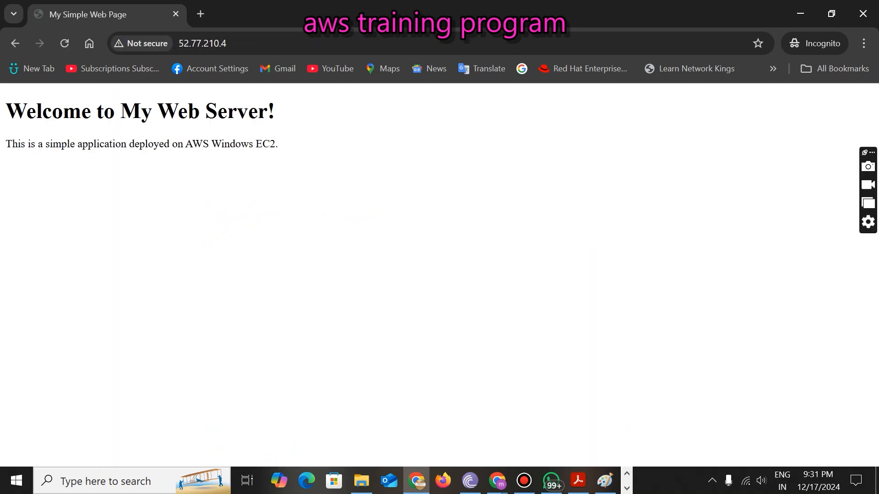
- Highlight the 'Welcome to My Web Server!' heading and paragraph on the page, then show the Paint diagram
left_click_drag(26, 112, 292, 116)
left_click_drag(19, 144, 280, 143)
left_click(271, 175)
left_click_drag(7, 112, 277, 119)
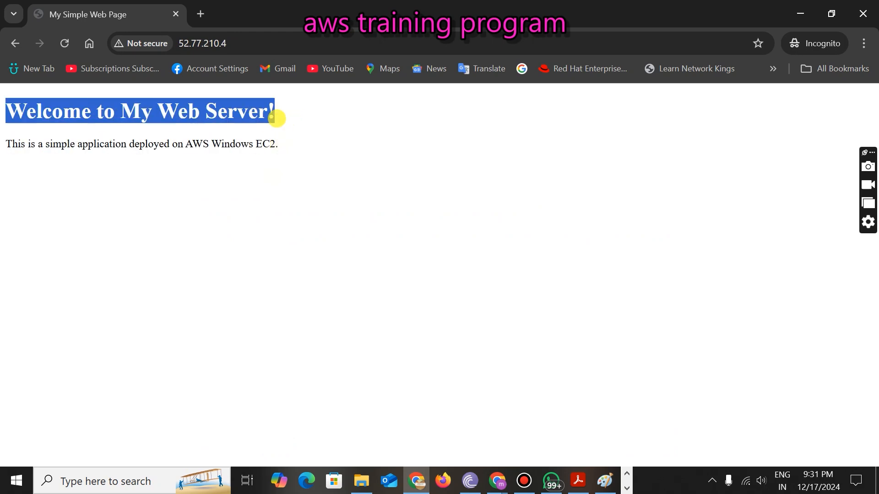
left_click_drag(11, 143, 290, 138)
left_click(267, 207)
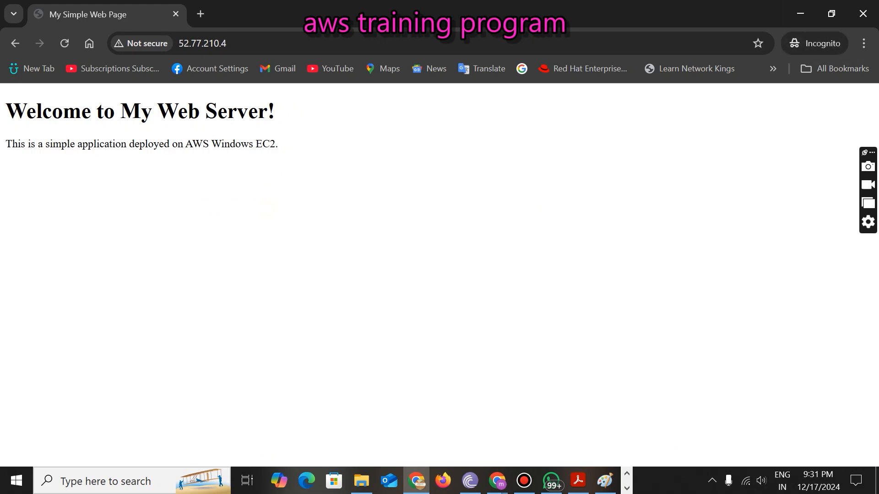
left_click_drag(26, 111, 280, 105)
left_click_drag(11, 143, 315, 139)
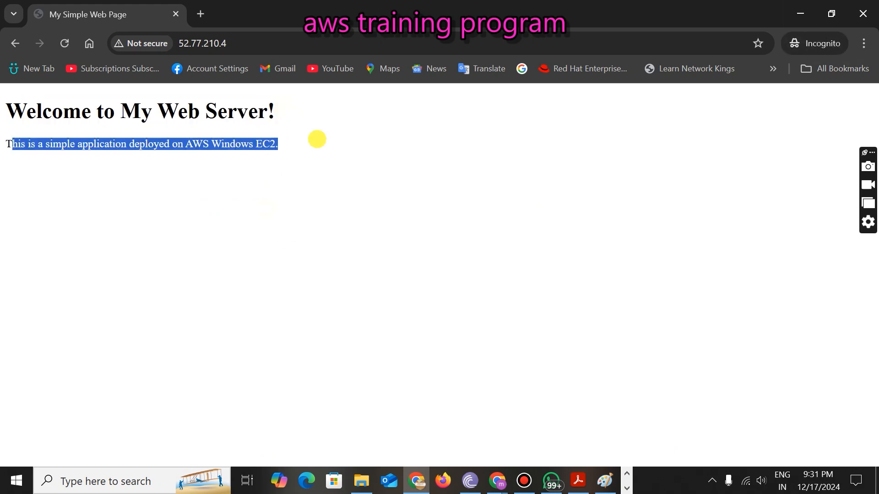
left_click(604, 481)
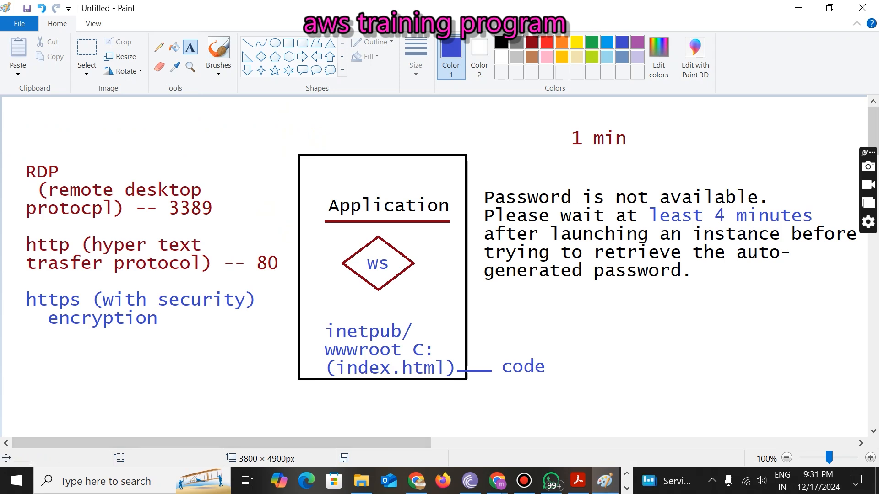
- Review the Paint ports diagram, then highlight the heading and paragraph on the 52.77.210.4 page
left_click(416, 480)
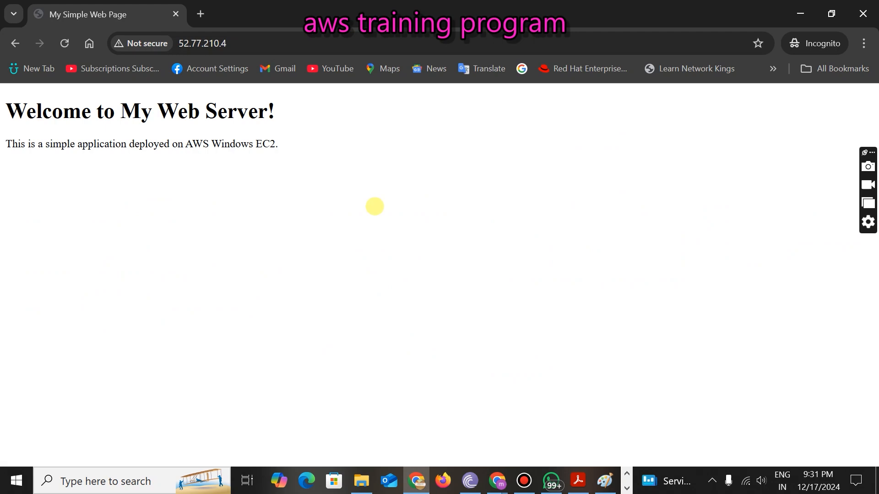
left_click(604, 481)
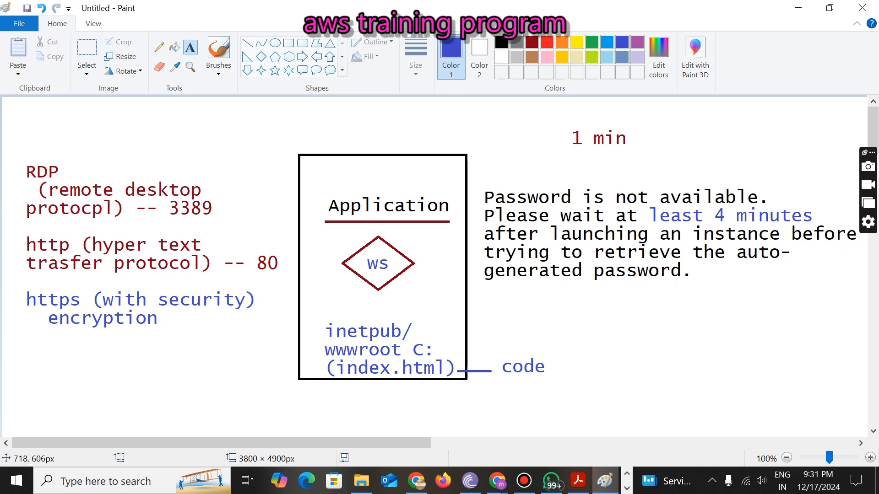
left_click(417, 470)
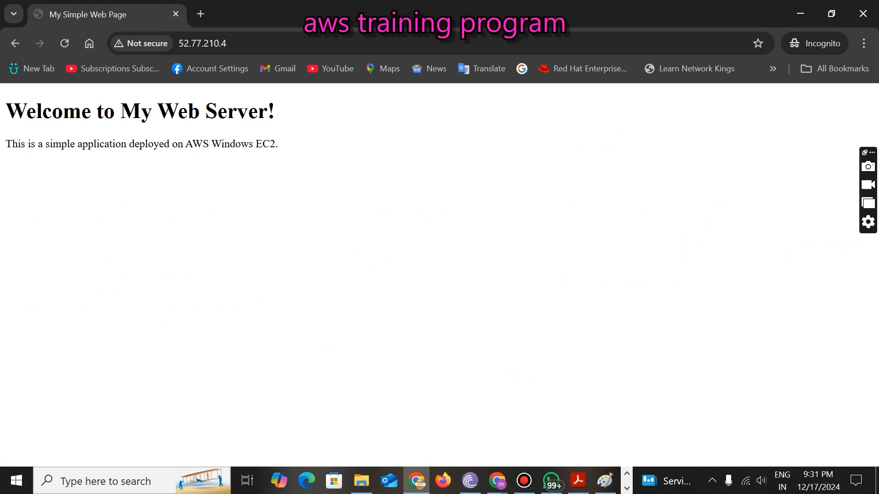
left_click_drag(21, 114, 292, 100)
left_click_drag(38, 143, 250, 121)
left_click(278, 192)
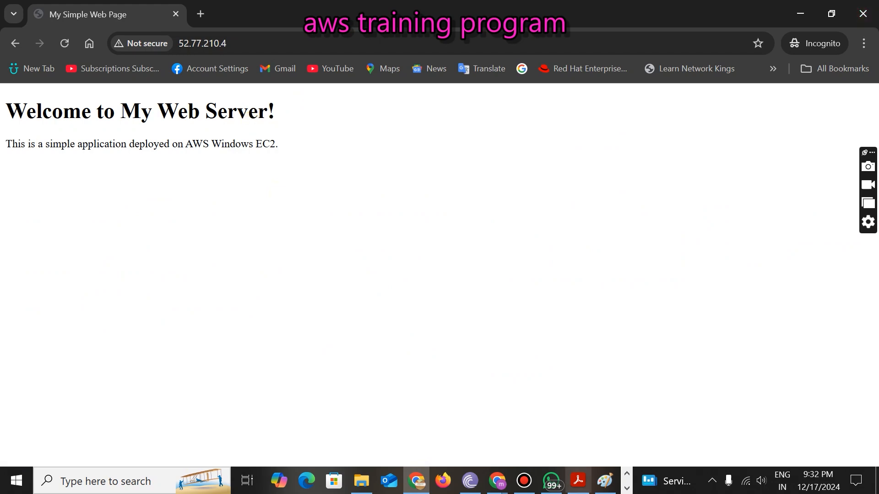
left_click(578, 480)
- Scroll to Step 5: Test Accessibility and highlight its heading and the words 'Public IP'
scroll(439, 256, "down", 10)
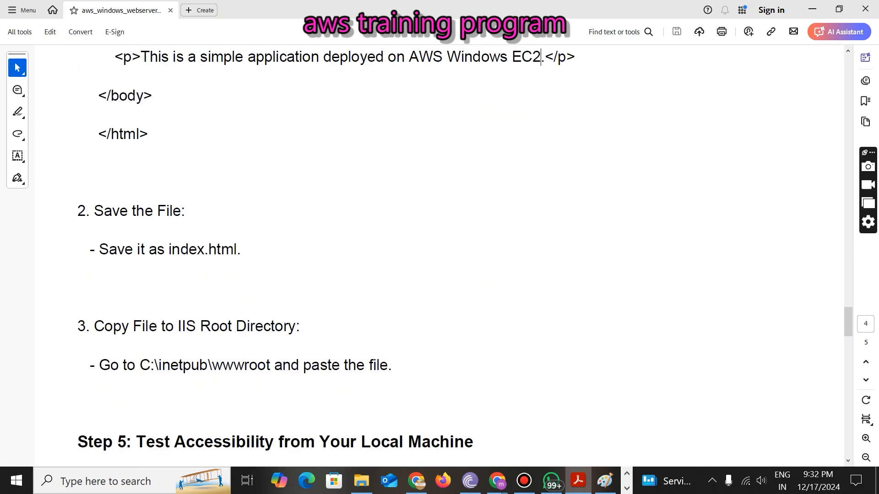
scroll(439, 257, "down", 5)
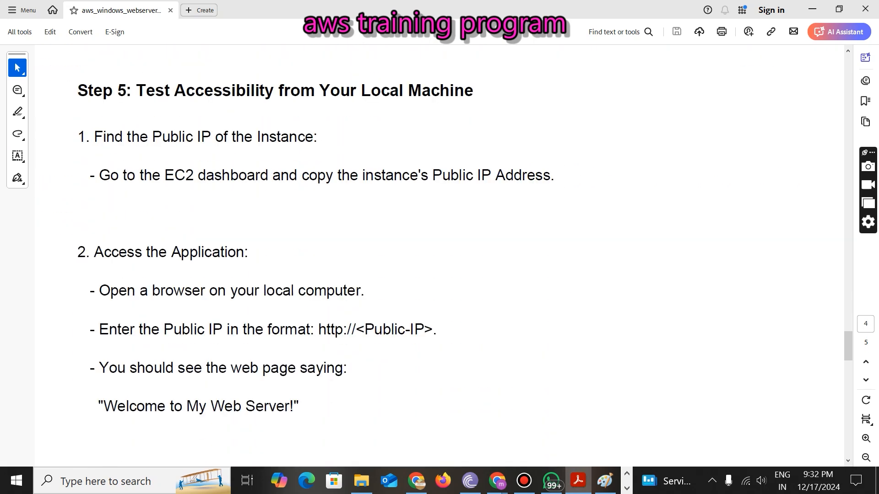
left_click_drag(137, 89, 465, 93)
left_click(161, 135)
left_click_drag(157, 138, 202, 143)
left_click(153, 202)
- Scroll down to the Conclusion and highlight its opening line and the word 'successfully'
scroll(439, 257, "down", 3)
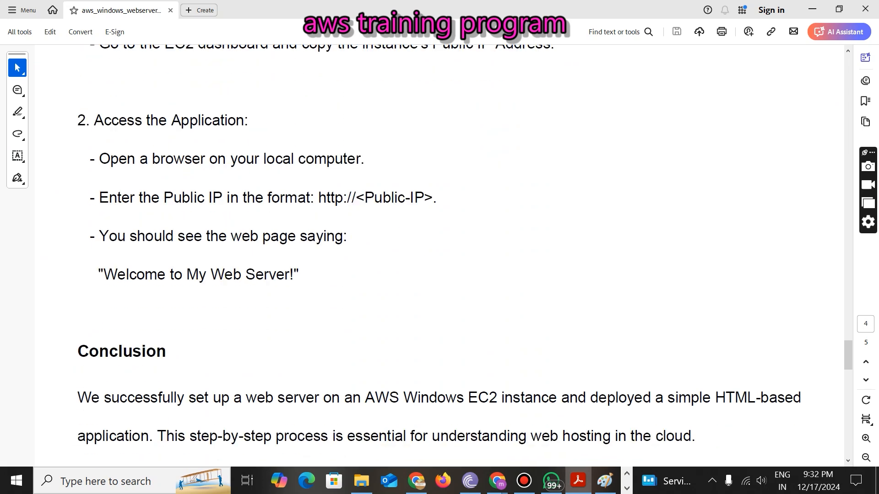
left_click_drag(101, 275, 310, 270)
left_click(179, 320)
scroll(178, 316, "down", 3)
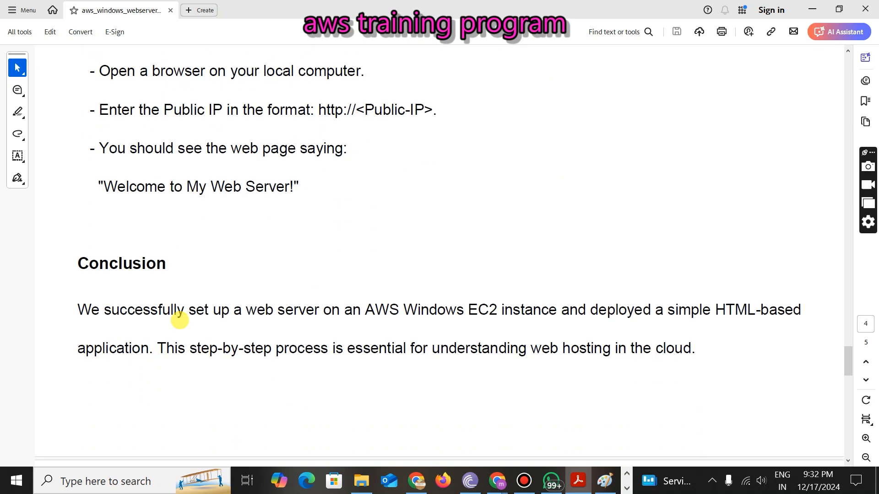
left_click_drag(87, 219, 229, 229)
left_click(90, 312)
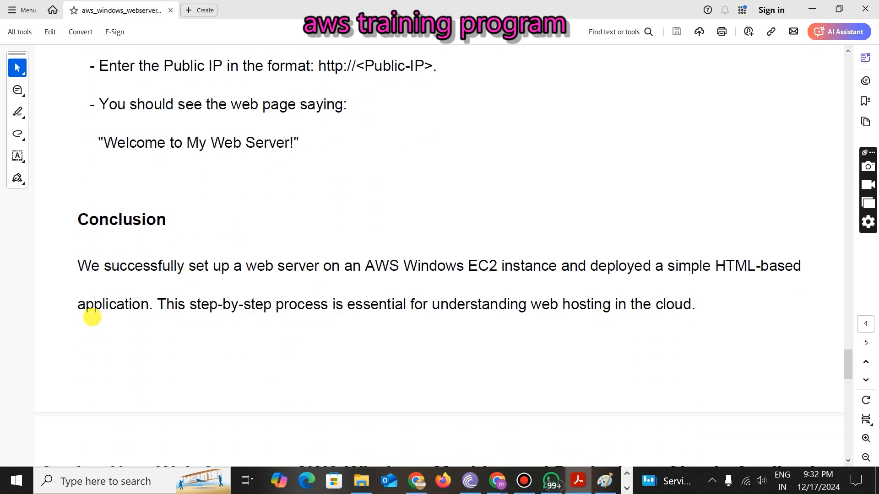
double_click(107, 266)
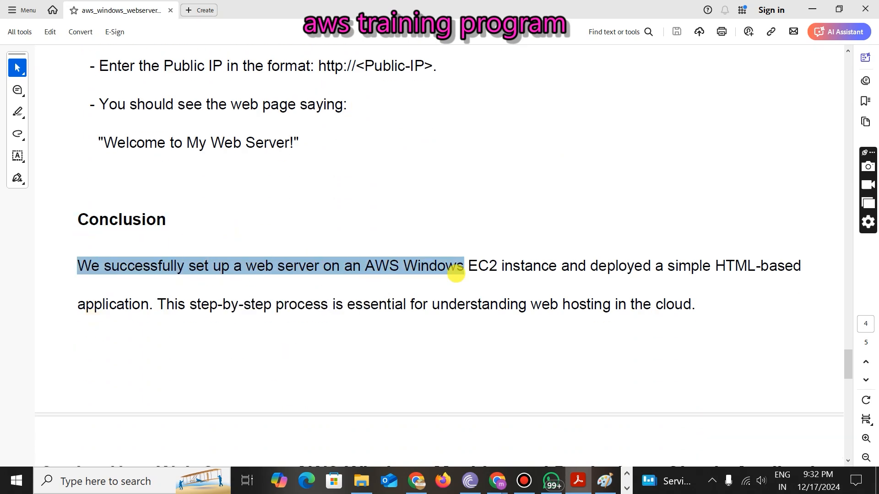
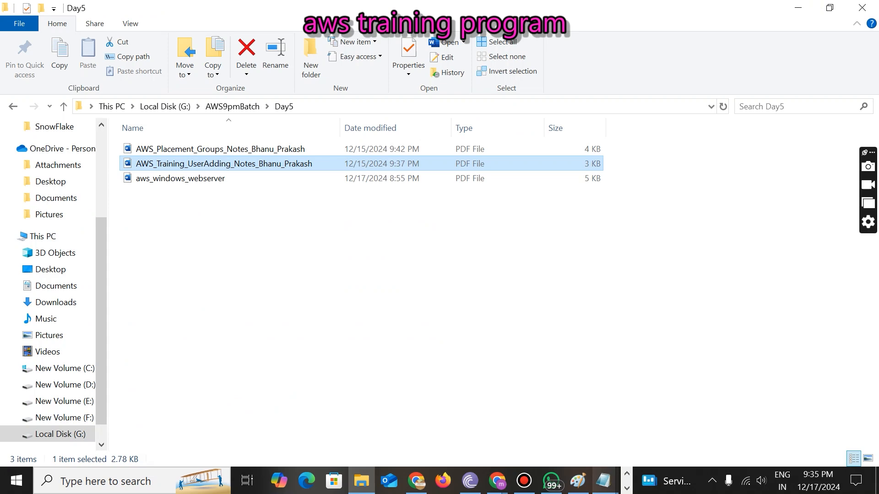
- On the remote Windows server, launch Server Manager from Start and dismiss the Azure Arc popup
left_click(626, 487)
left_click(277, 478)
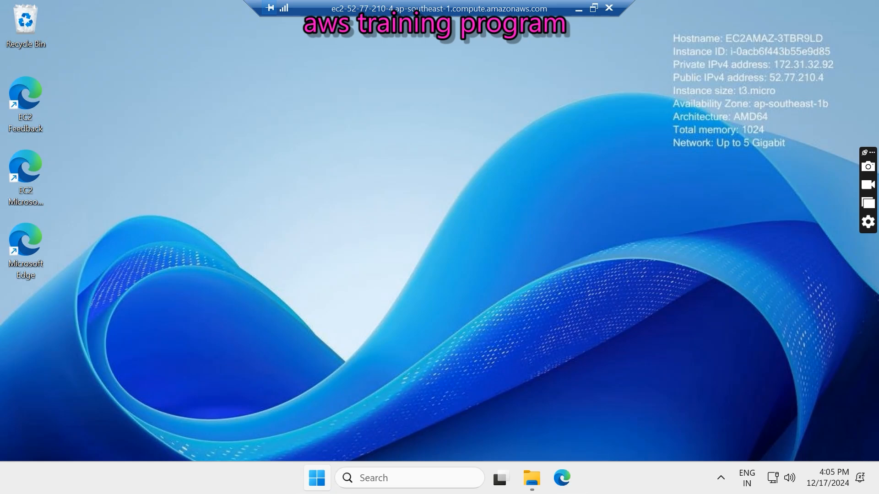
left_click(317, 478)
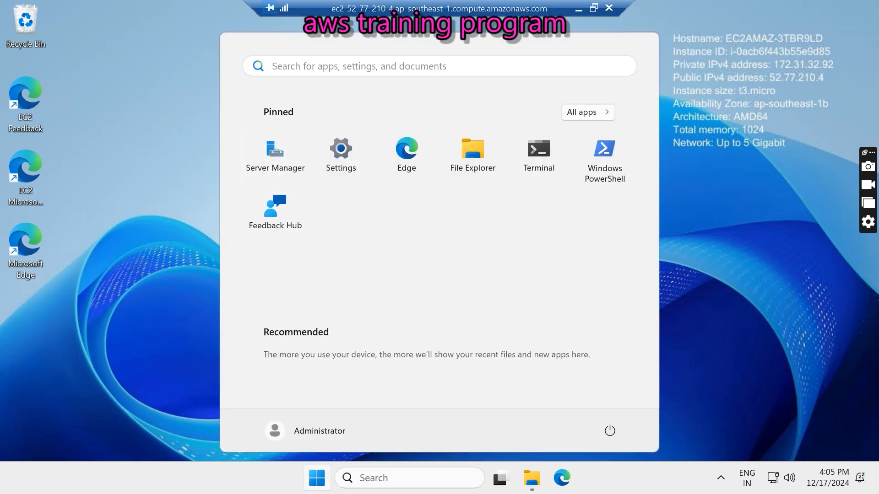
left_click(275, 158)
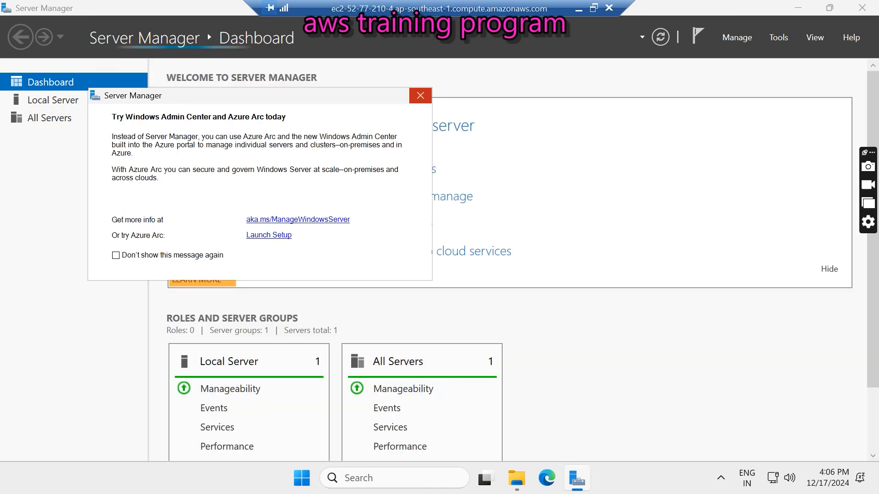
left_click(414, 96)
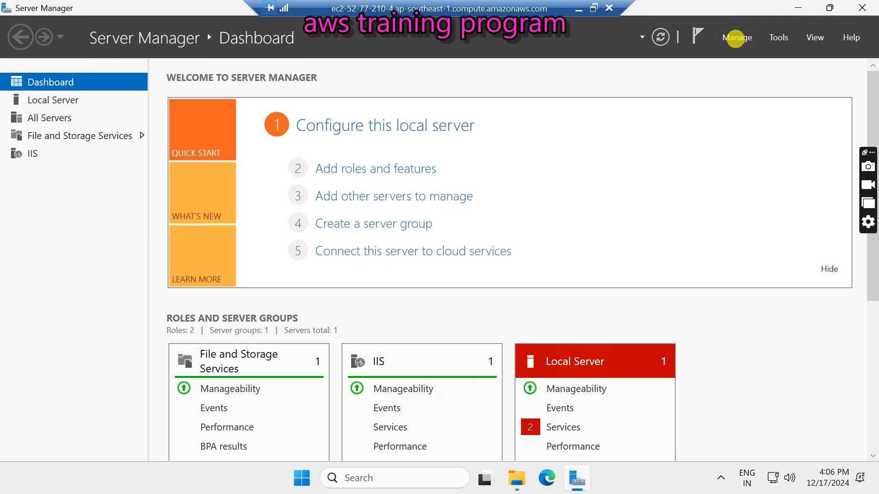
- Step through Add Roles and Features to the Server Roles page, then close it without installing
left_click(736, 37)
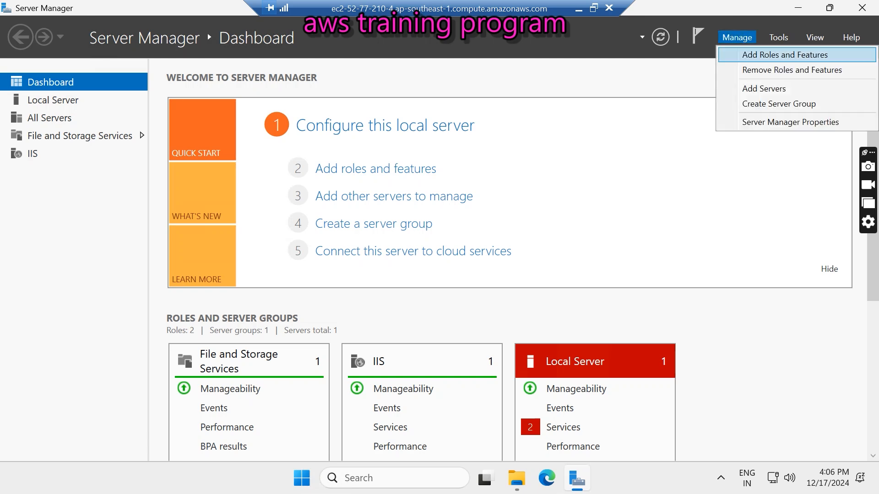
left_click(784, 55)
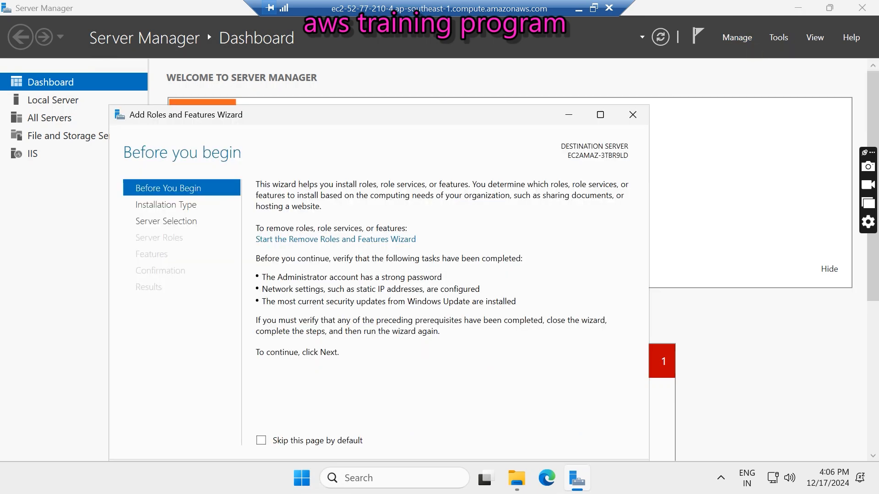
left_click_drag(501, 122, 504, 79)
left_click(483, 433)
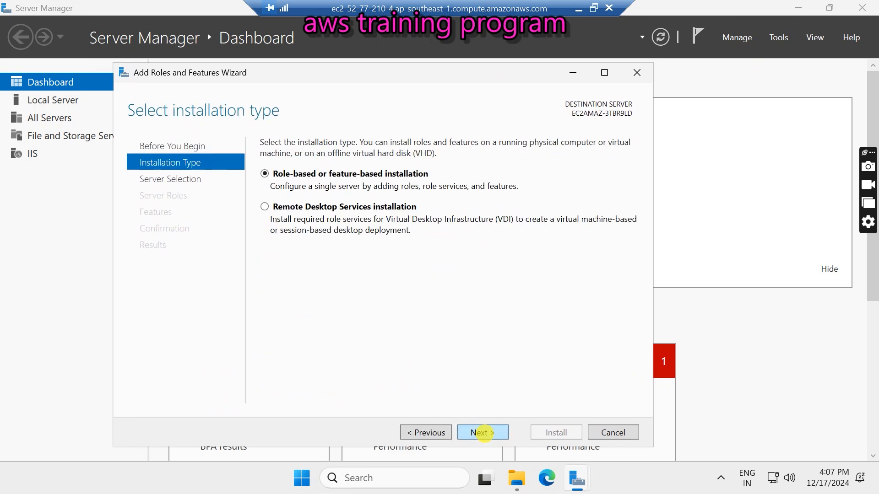
left_click(482, 431)
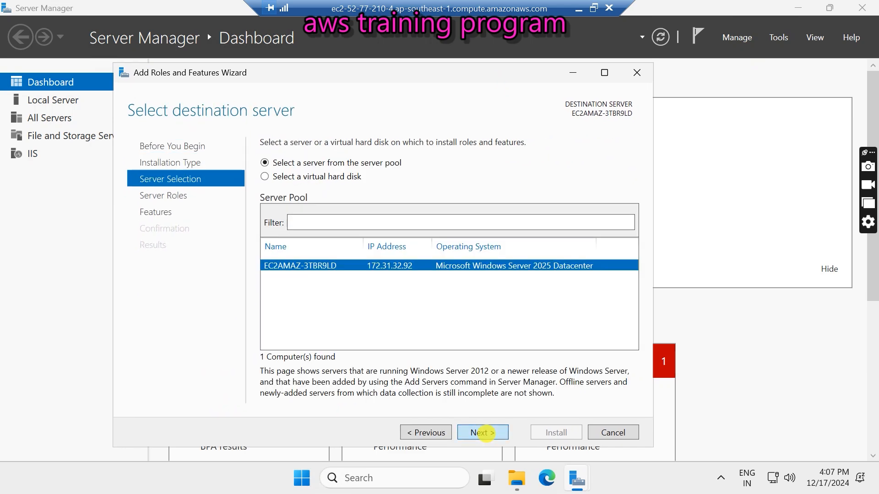
left_click(483, 433)
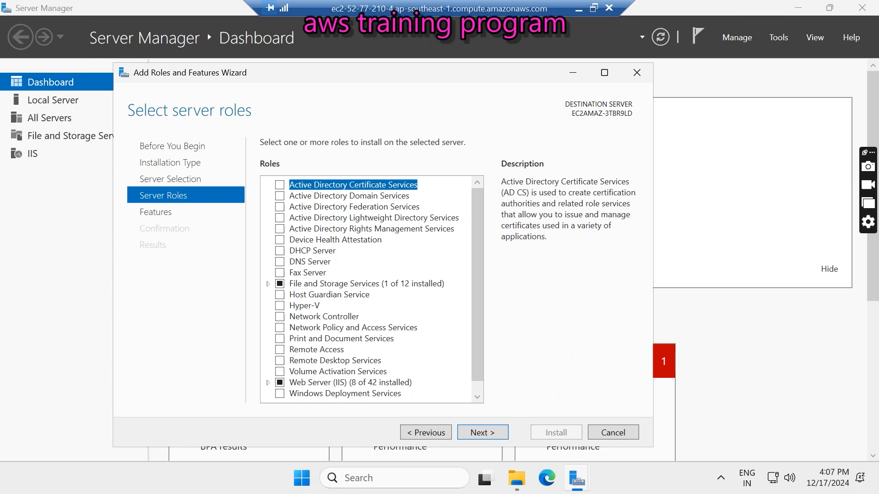
left_click(637, 73)
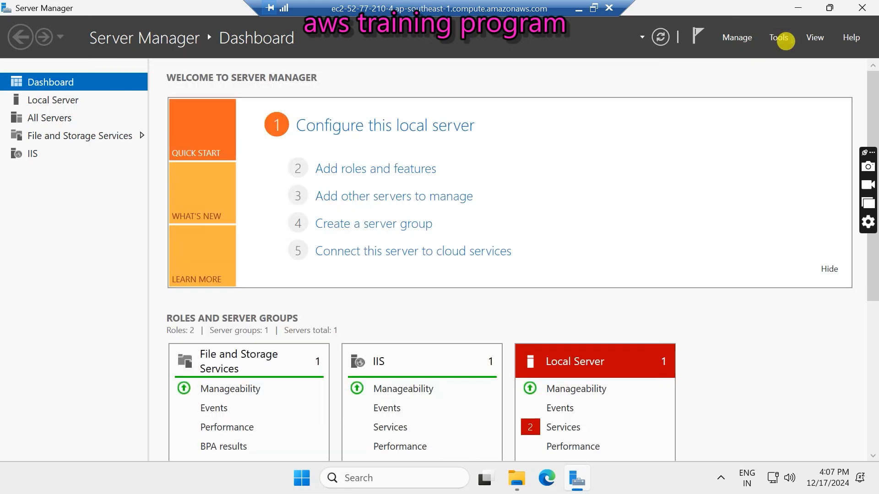
- Glance at the Tools list, then take the remote session out of full screen
left_click(780, 37)
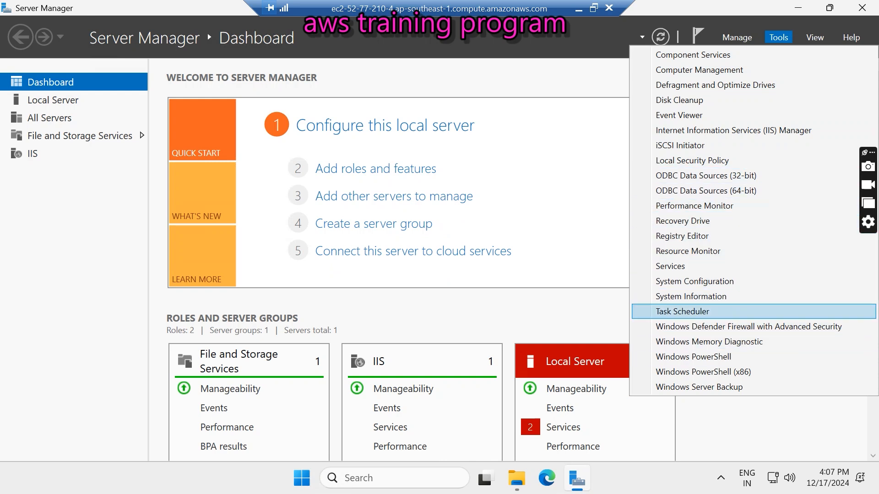
left_click(693, 357)
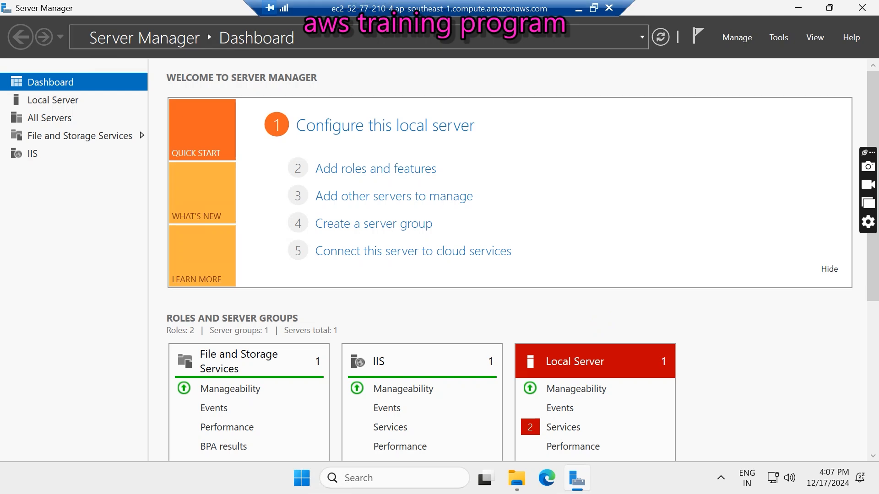
left_click(592, 7)
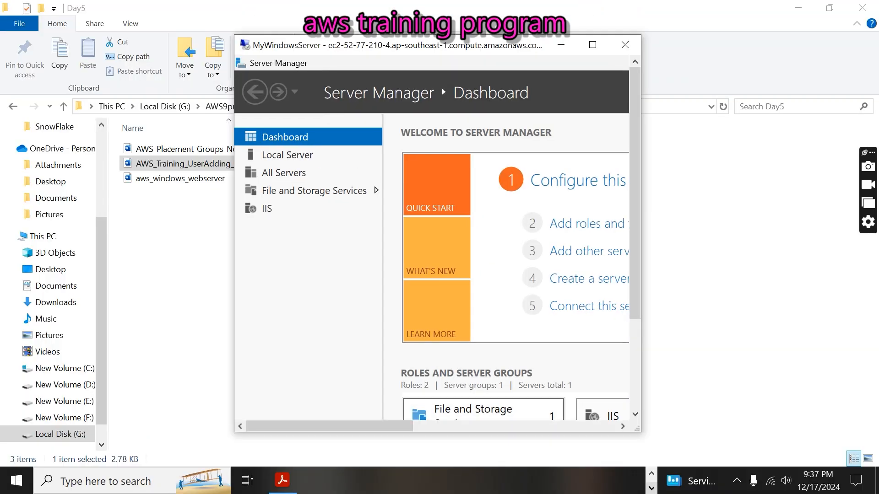
left_click(650, 474)
mouse_move(497, 481)
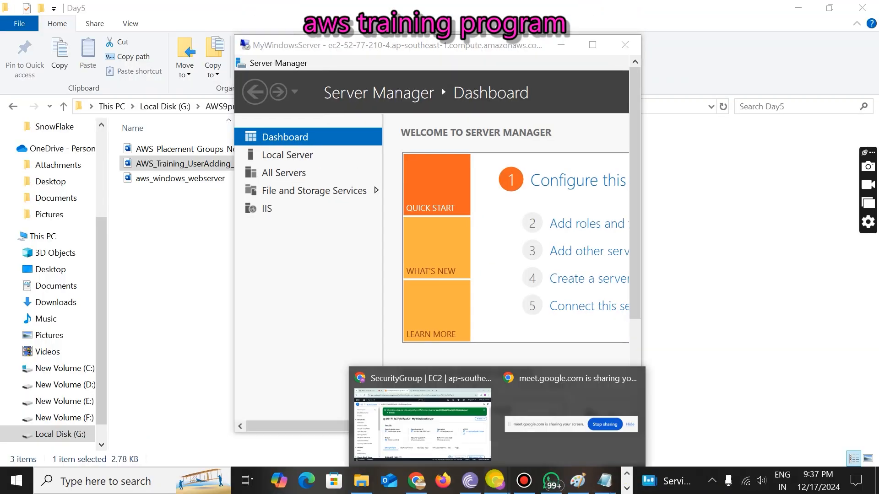
left_click(432, 438)
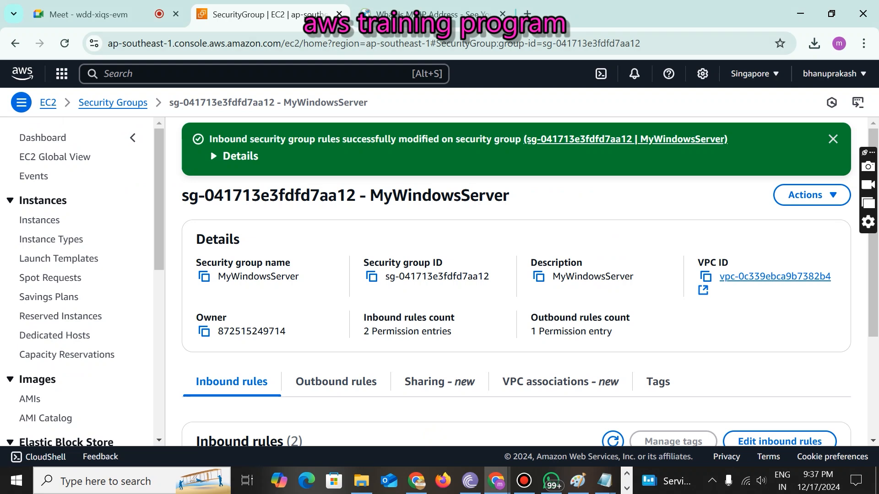
left_click(82, 14)
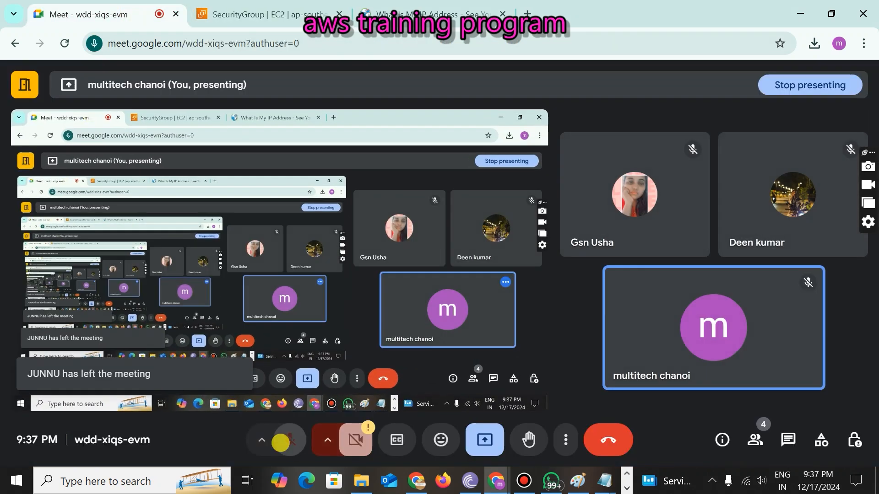
left_click(281, 442)
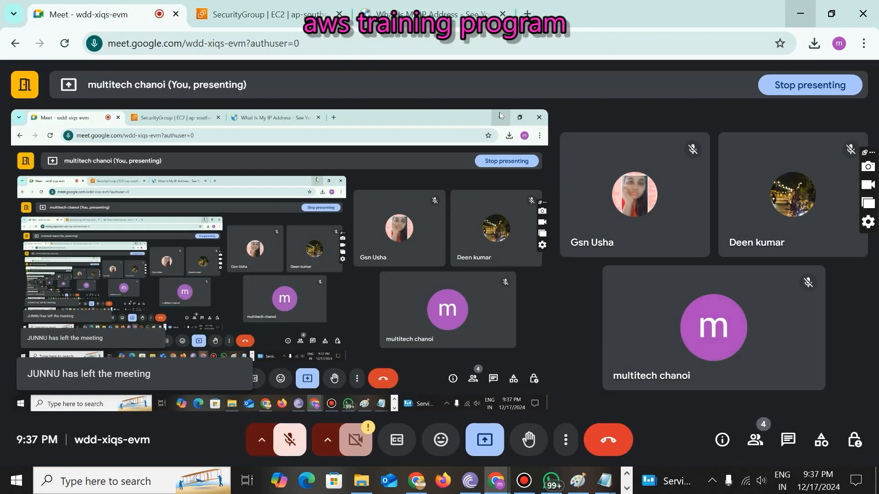
left_click(800, 13)
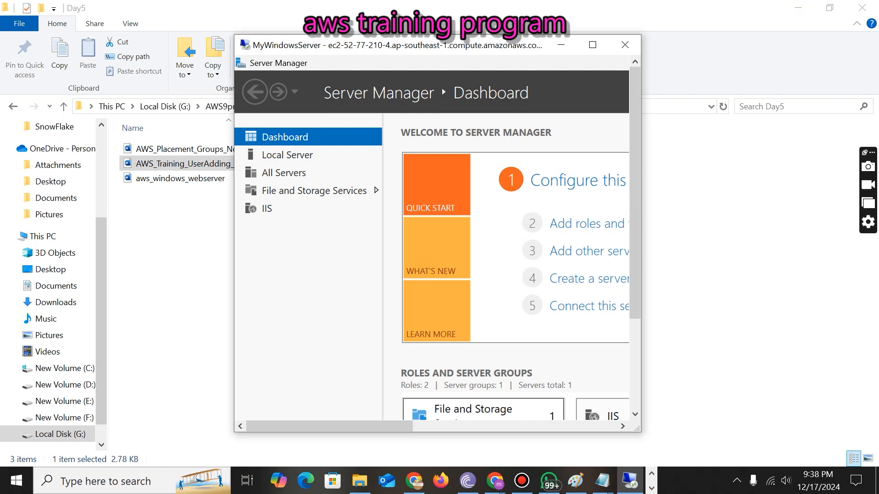
mouse_move(495, 481)
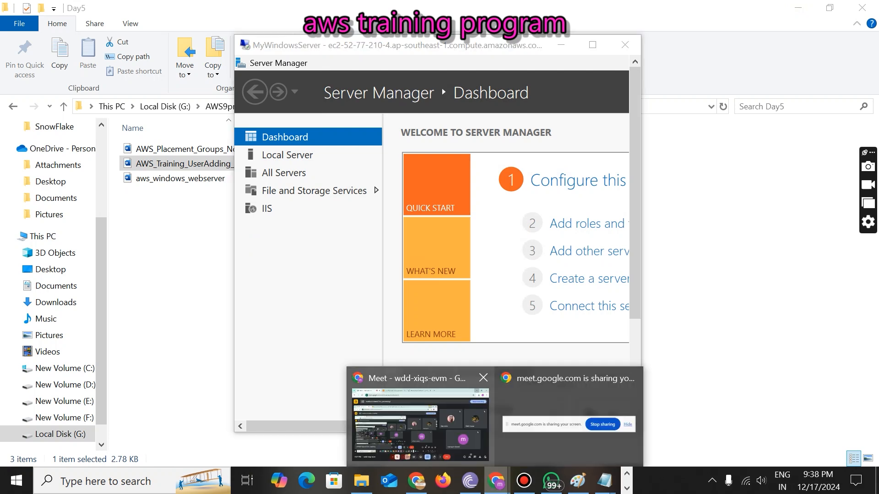
left_click(400, 437)
key("ctrl+d")
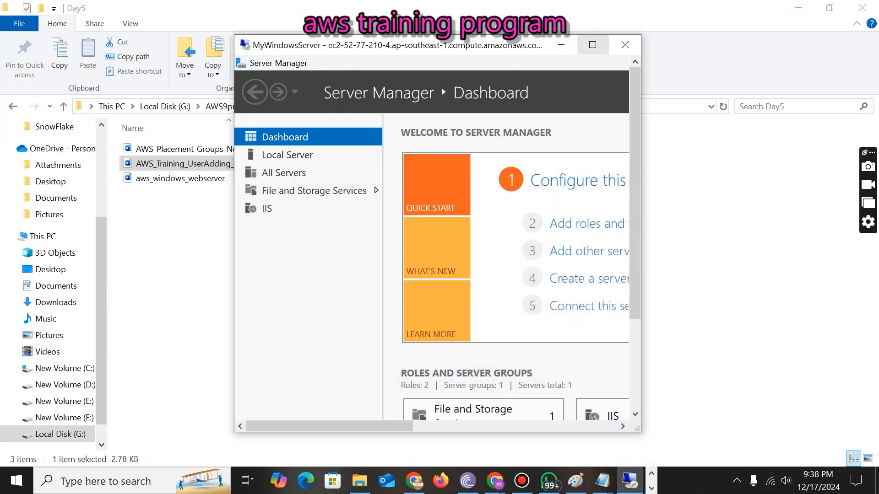
- Return the remote session to full screen and look over the dashboard and Manage menu
left_click(602, 44)
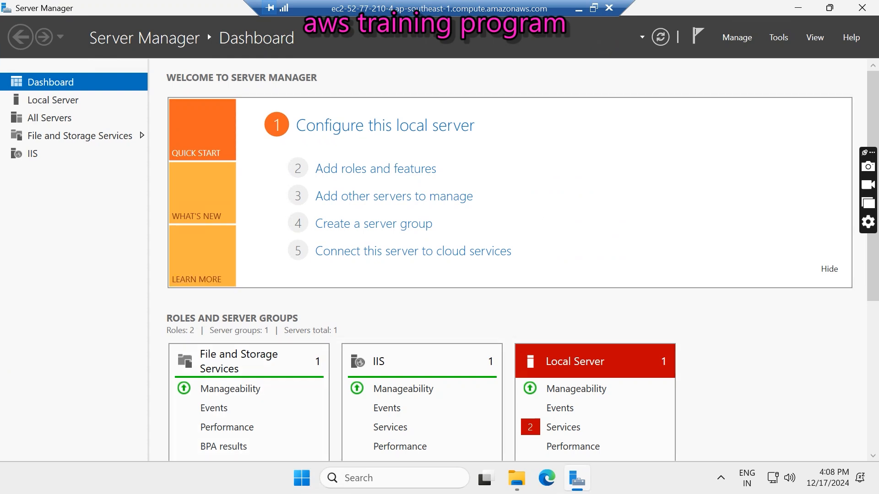
scroll(508, 261, "down", 3)
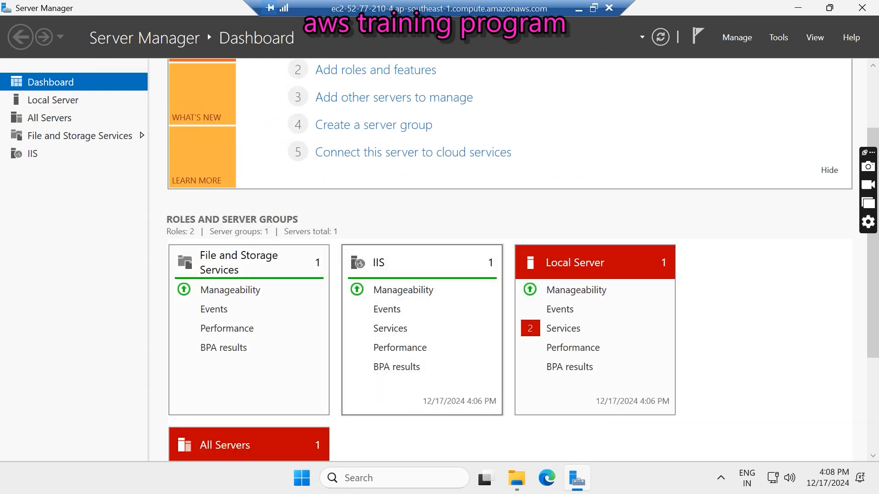
scroll(508, 261, "down", 4)
scroll(508, 261, "up", 3)
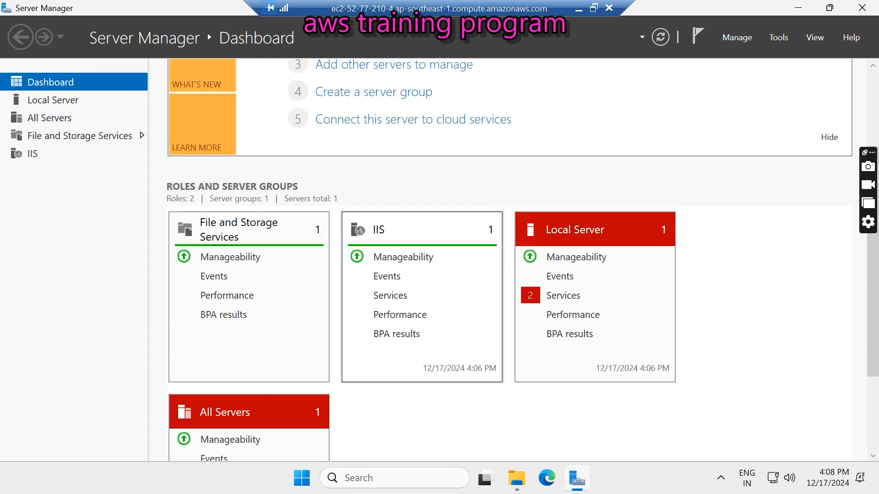
scroll(508, 261, "up", 4)
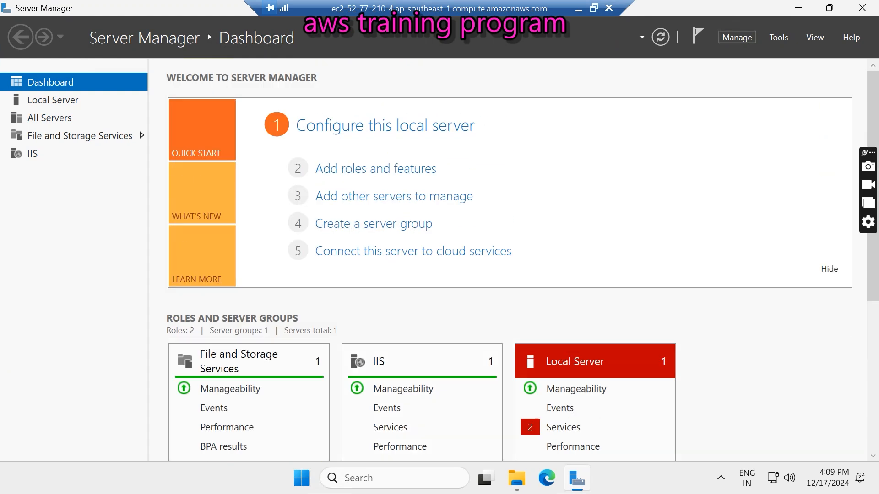
left_click(737, 37)
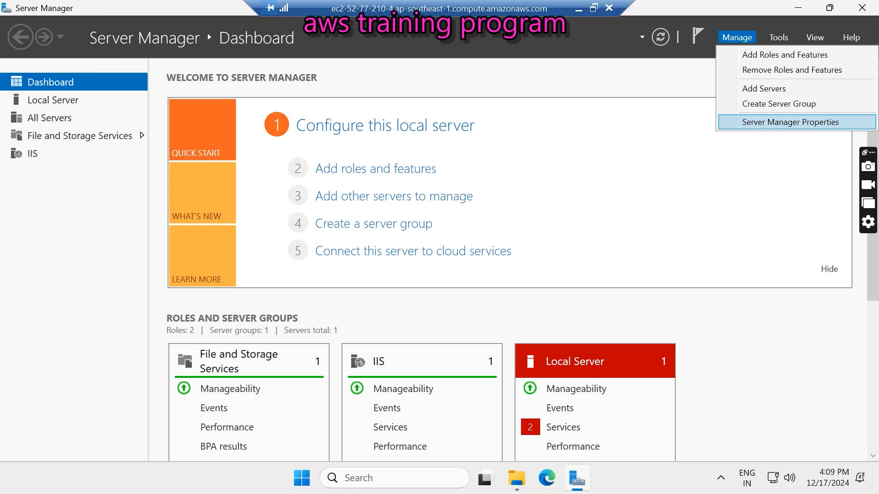
left_click(555, 83)
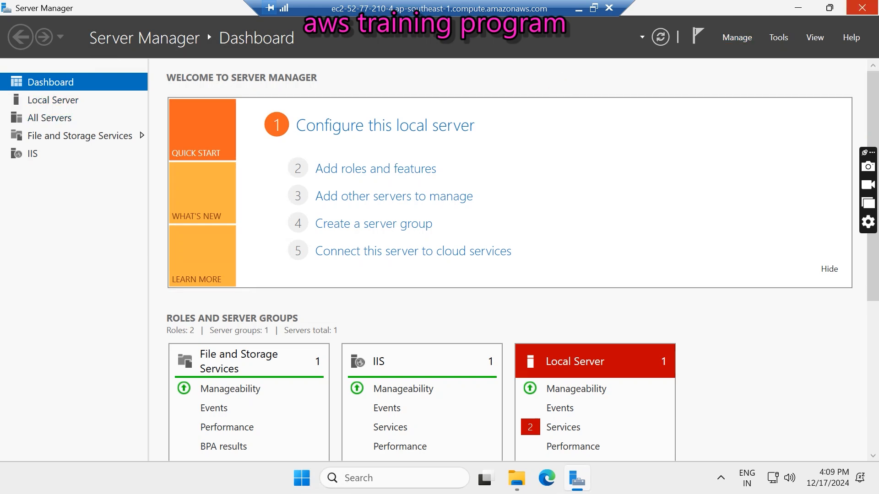
- Close Server Manager, relaunch it from Start, and dismiss the Azure Arc popup
left_click(862, 8)
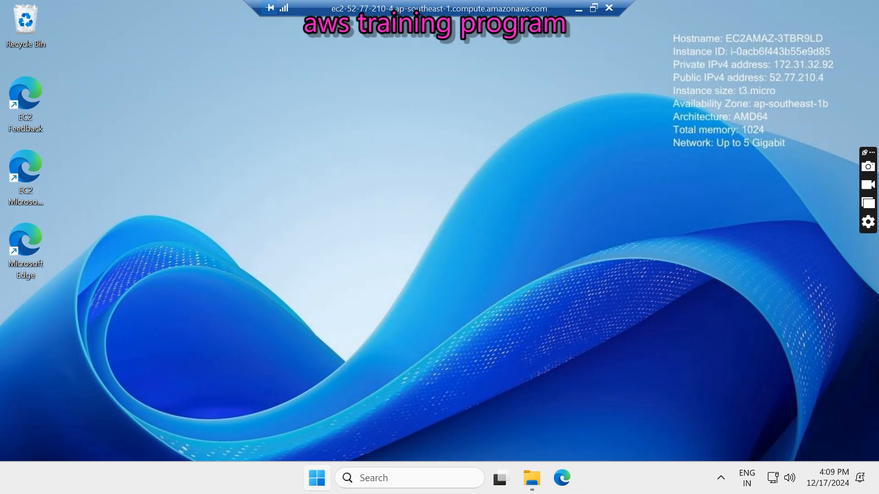
left_click(317, 478)
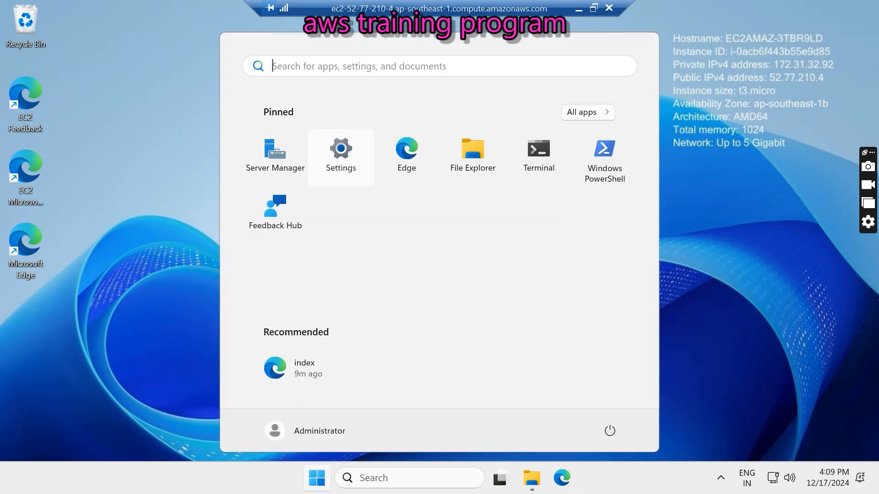
left_click(276, 161)
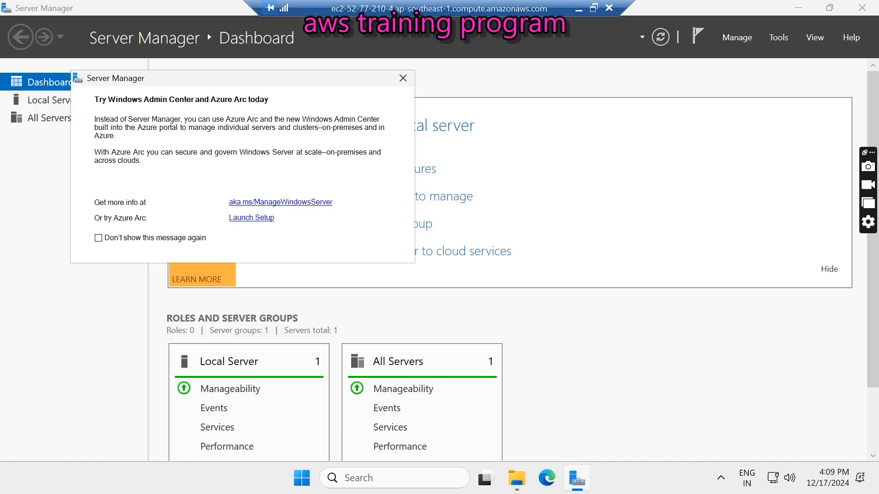
left_click(402, 78)
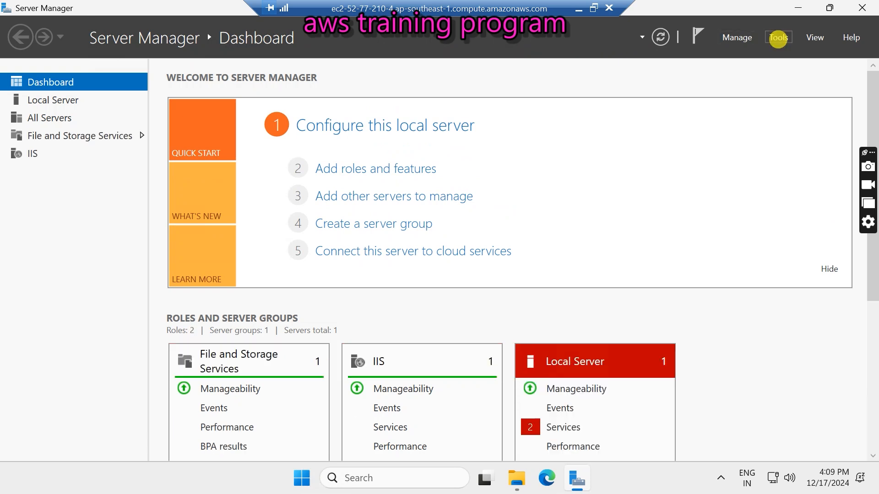
- Open Computer Management from Tools and list the local Users: Administrator, DefaultAccount, Guest, WDAGUtilityAccount
left_click(778, 38)
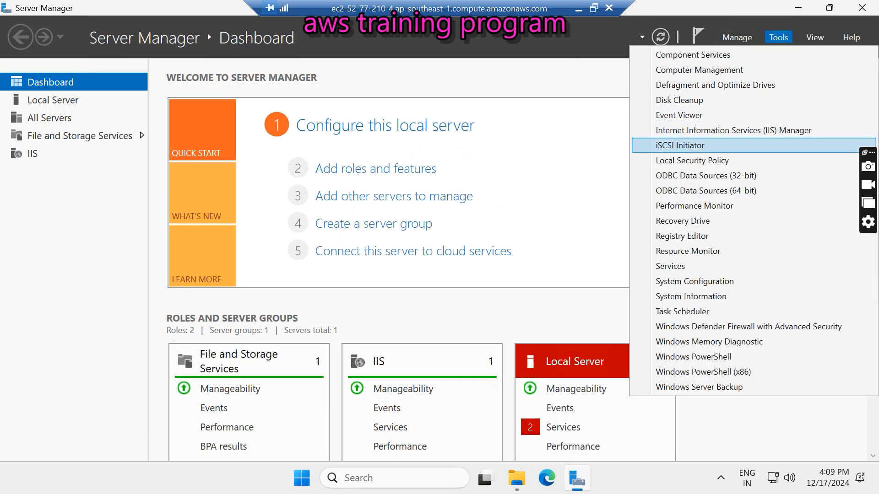
left_click(691, 70)
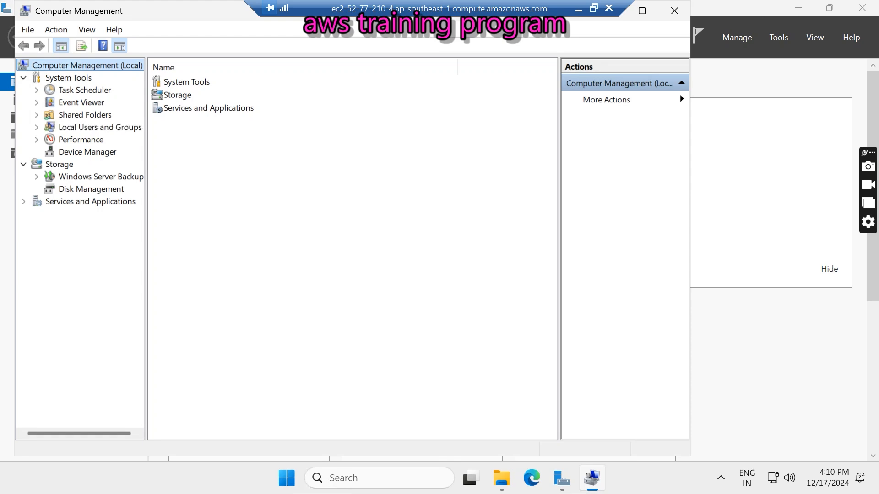
left_click(36, 127)
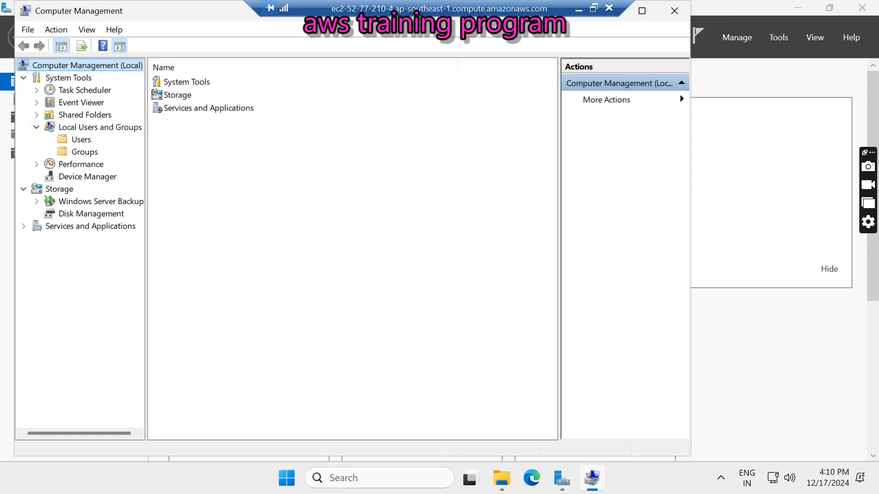
left_click(81, 139)
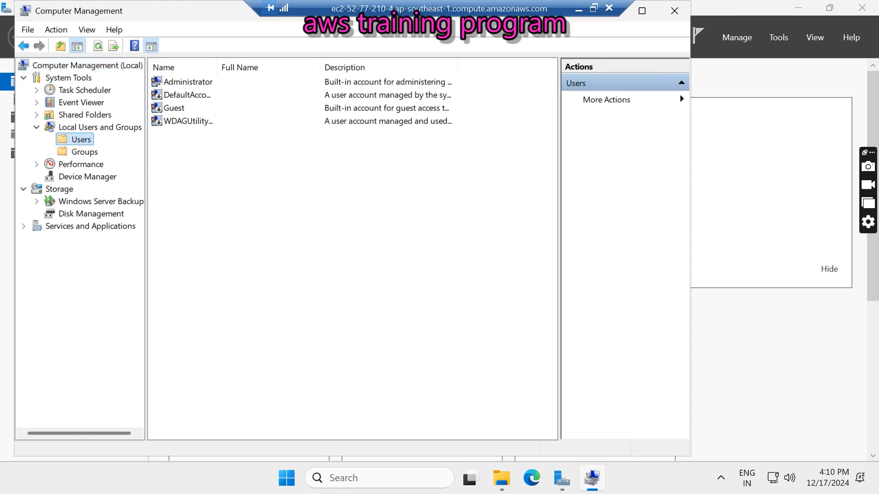
left_click(184, 81)
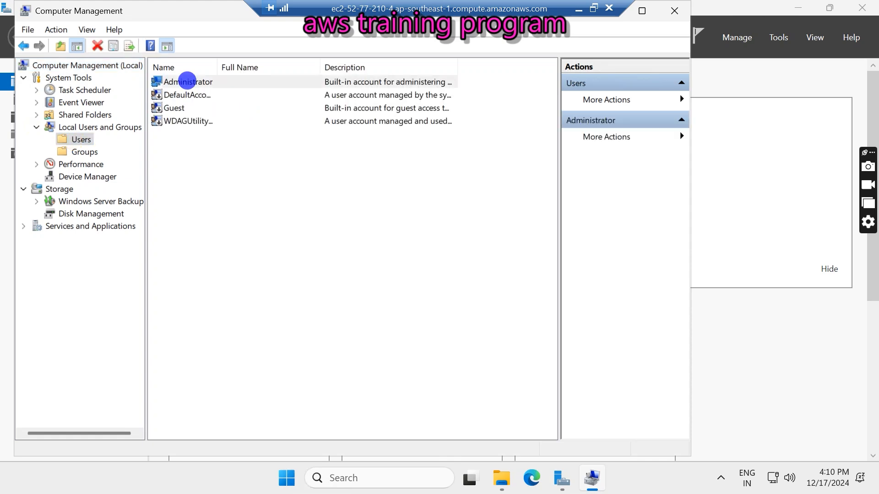
right_click(190, 82)
left_click(175, 173)
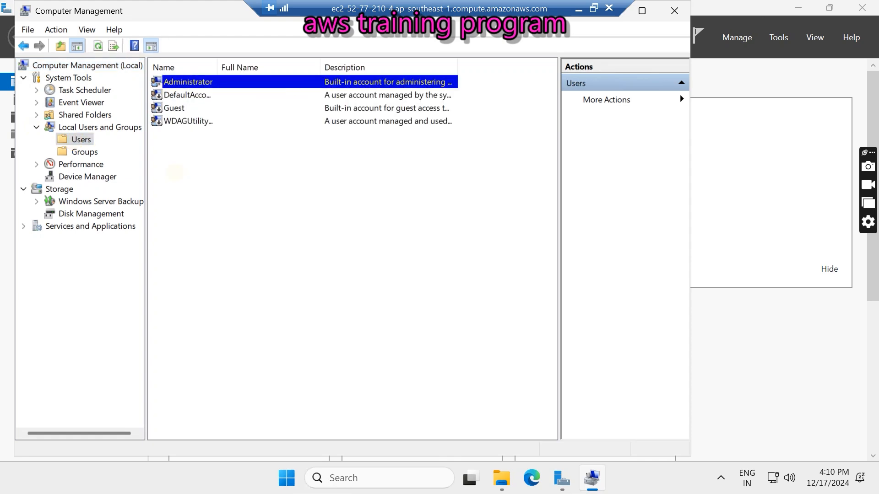
right_click(179, 154)
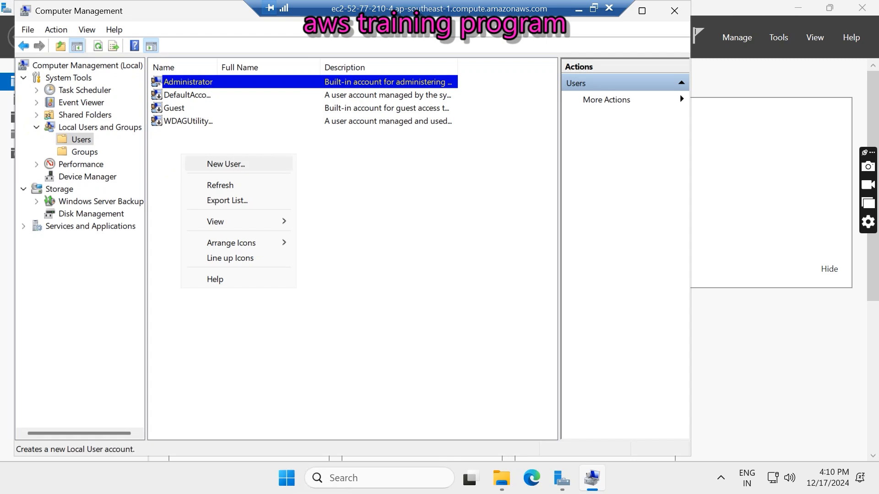
- Start a New User, entering the user name and the account password twice
left_click(204, 163)
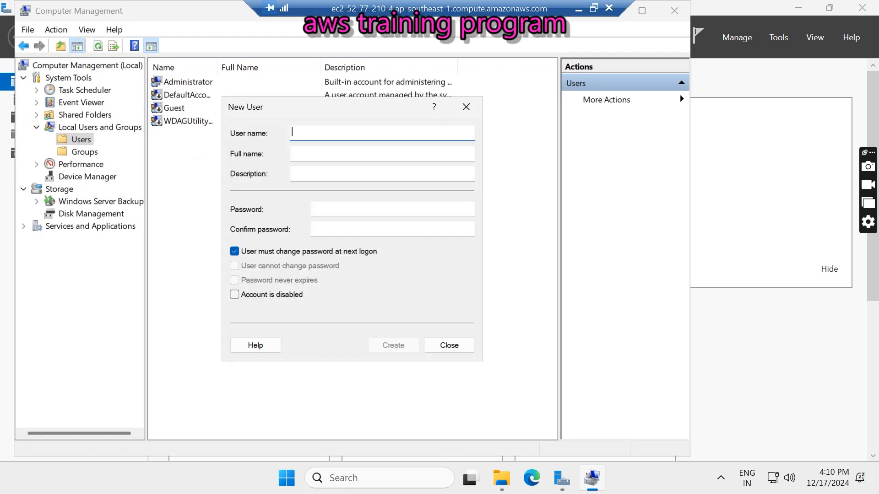
left_click_drag(305, 104, 337, 162)
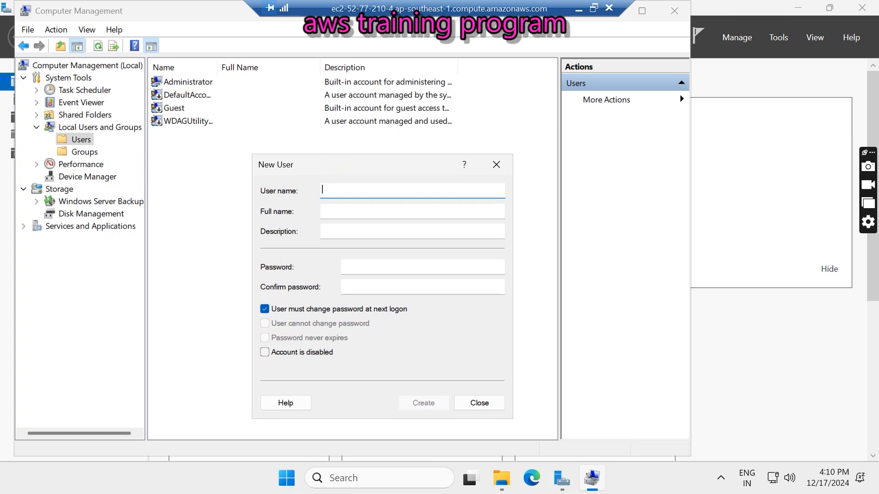
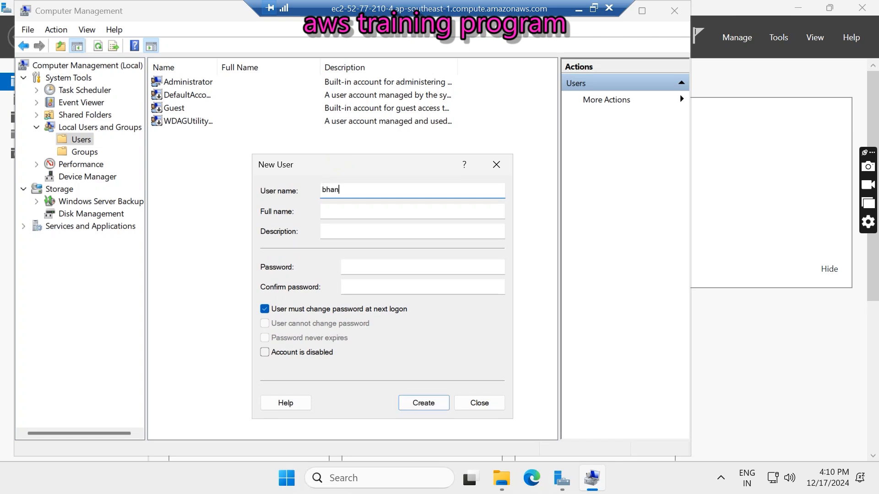
left_click(330, 214)
left_click(328, 227)
left_click(371, 265)
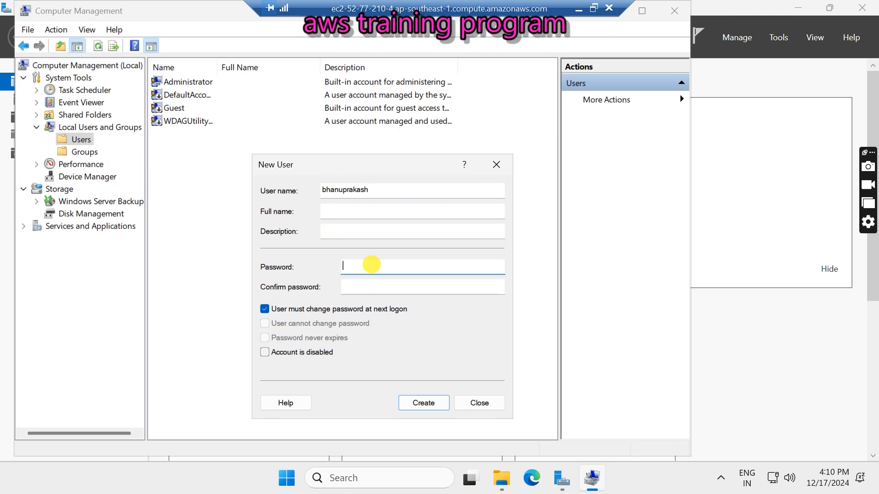
type("•••••••••••••••")
key("Tab")
type("••••••••••••••")
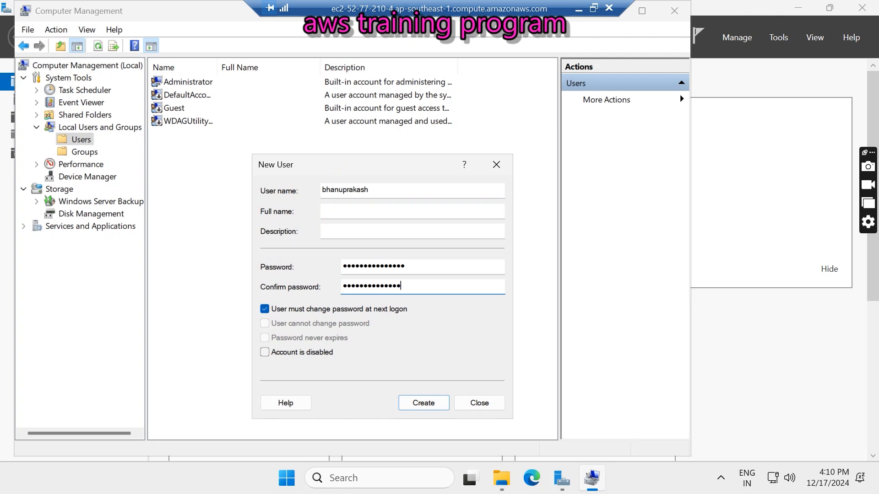
type("•")
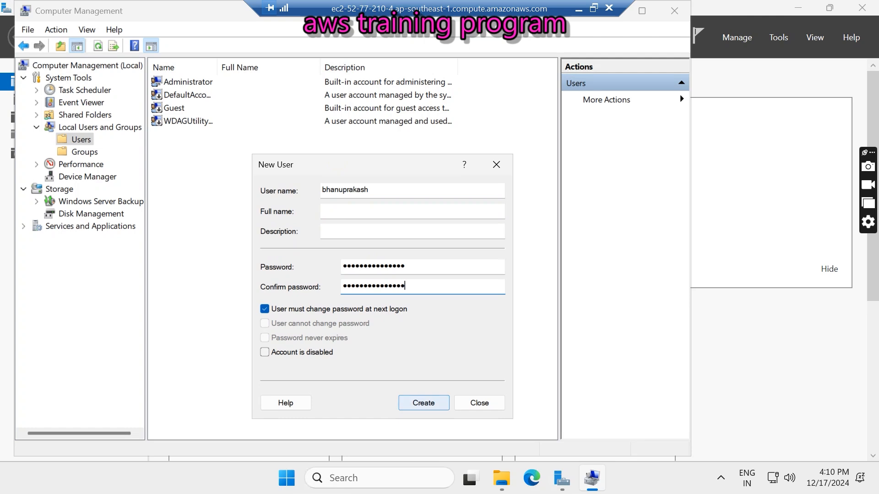
- Clear 'must change password', tick 'Password never expires', and create the account
left_click(264, 309)
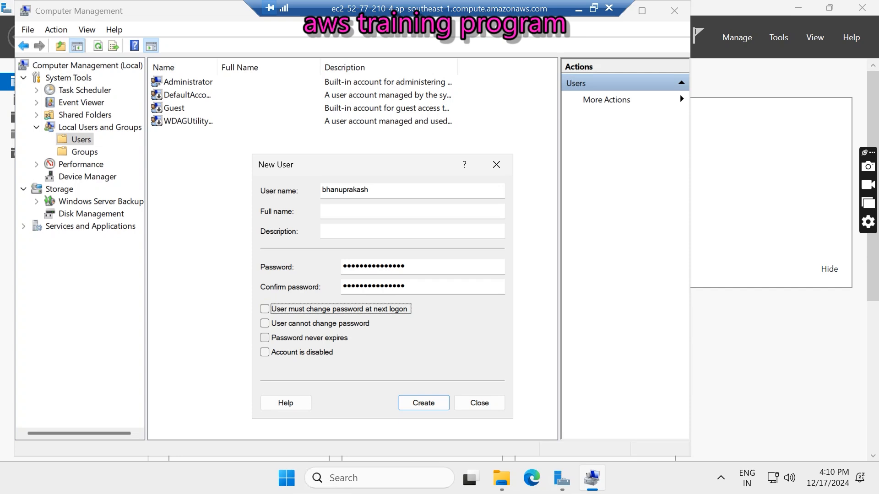
left_click(264, 338)
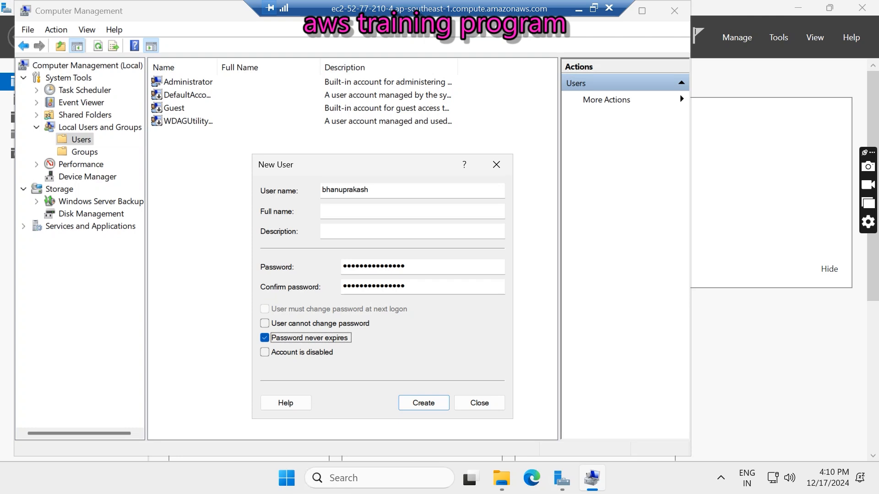
left_click(429, 403)
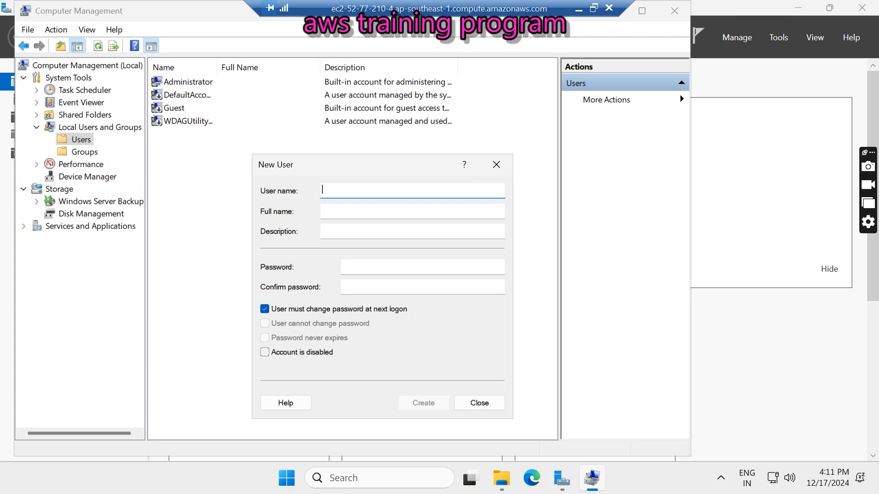
left_click(479, 402)
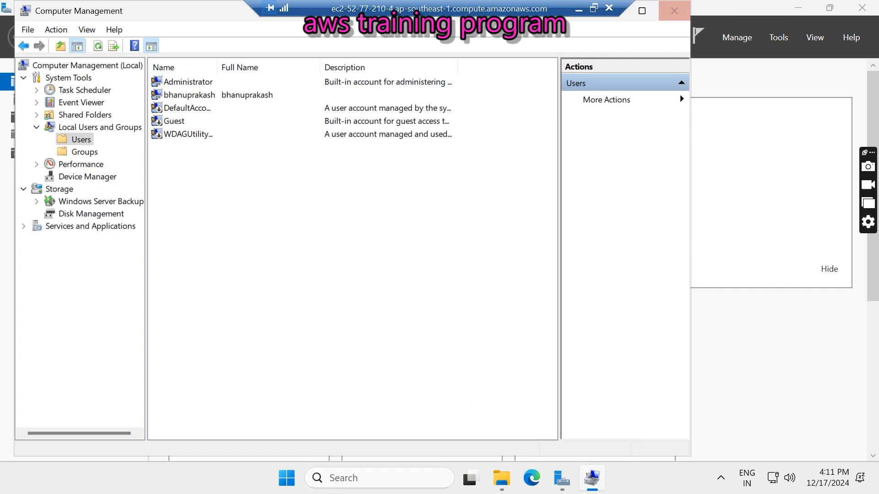
- Close Computer Management and minimize Server Manager and the remote desktop session
left_click(674, 11)
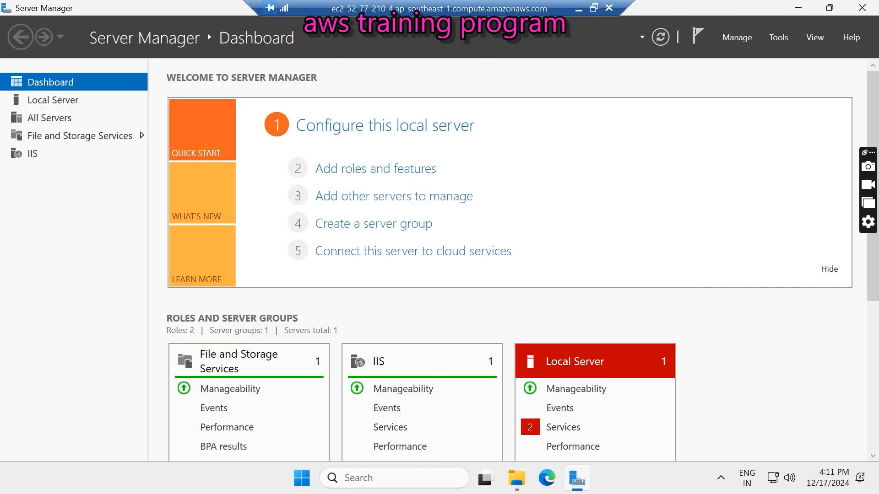
left_click(778, 37)
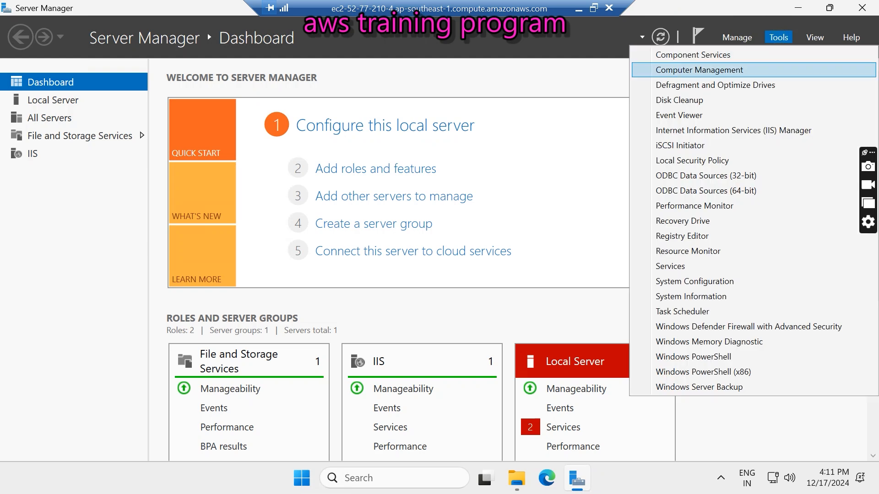
left_click(595, 78)
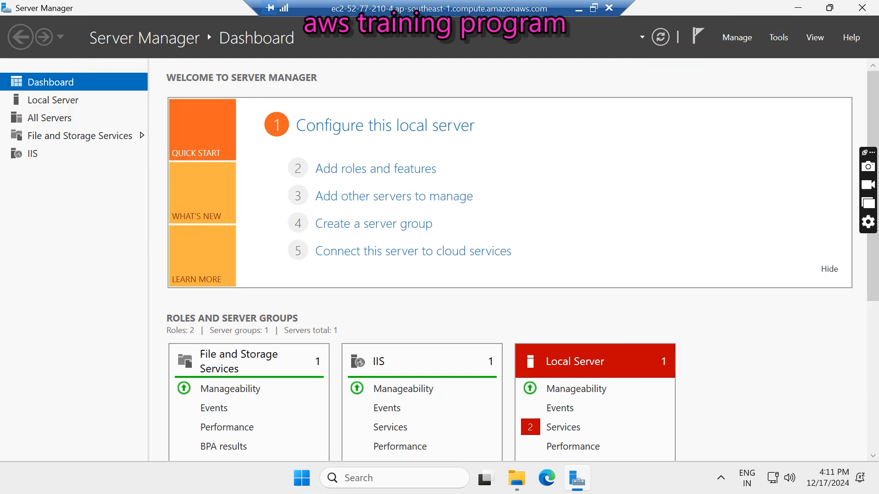
left_click(798, 8)
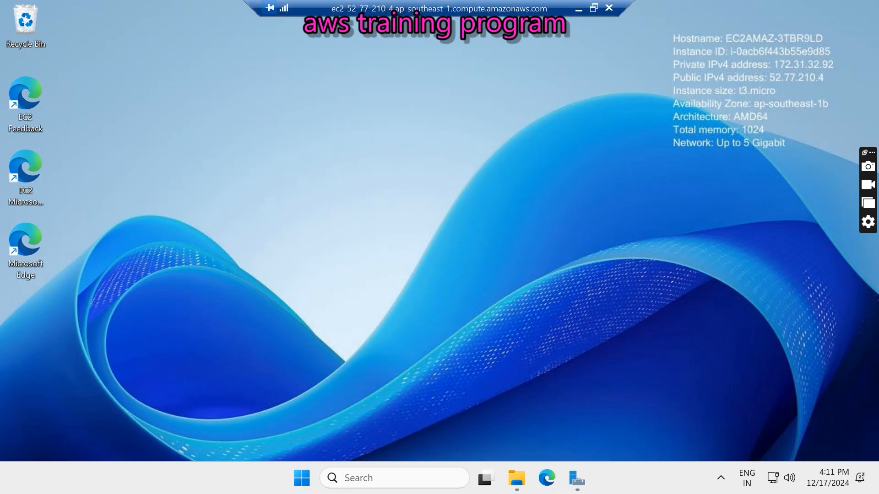
left_click(579, 8)
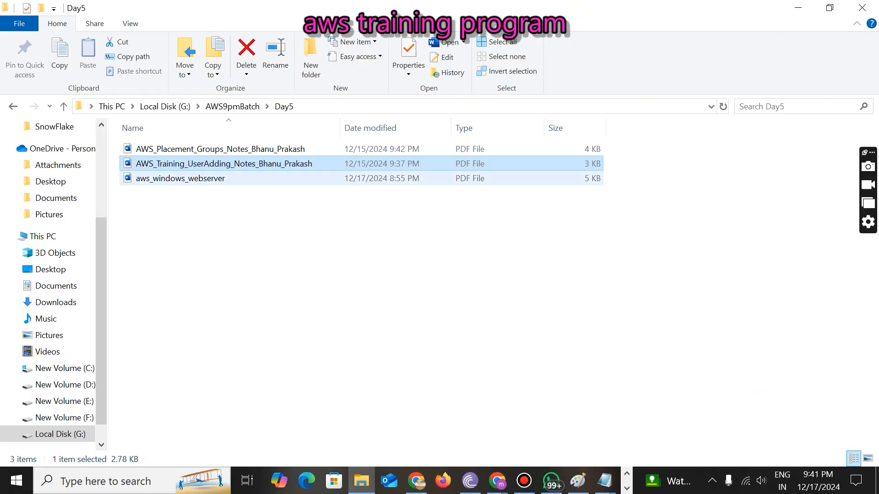
- Open the user-adding notes PDF in Adobe Acrobat
right_click(191, 165)
mouse_move(503, 180)
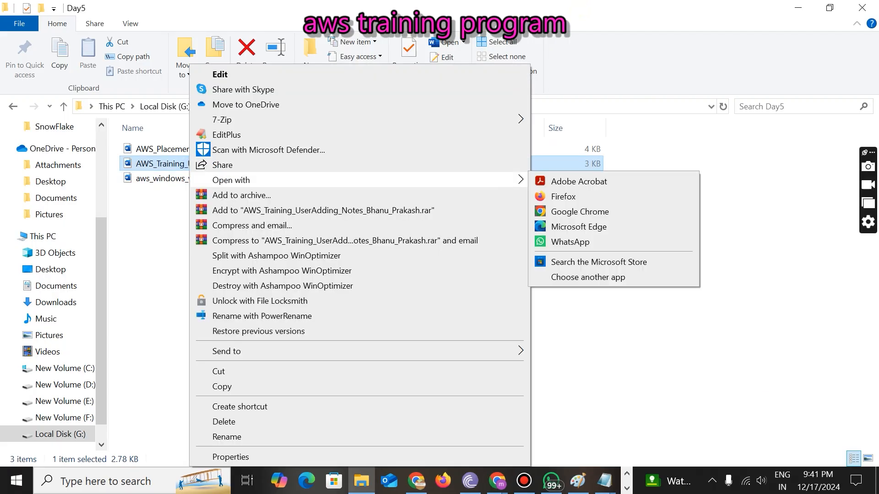
left_click(540, 182)
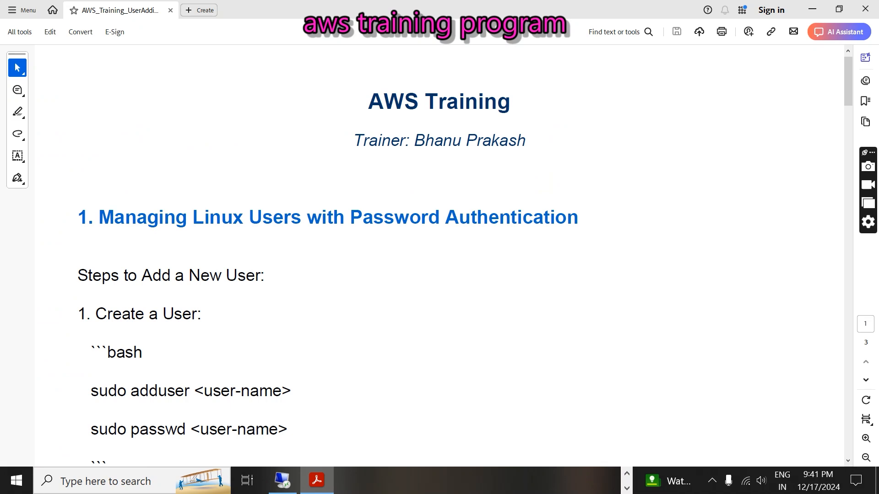
- Scroll to and highlight the 'Managing Linux Users with Password Authentication' heading
scroll(440, 254, "down", 3)
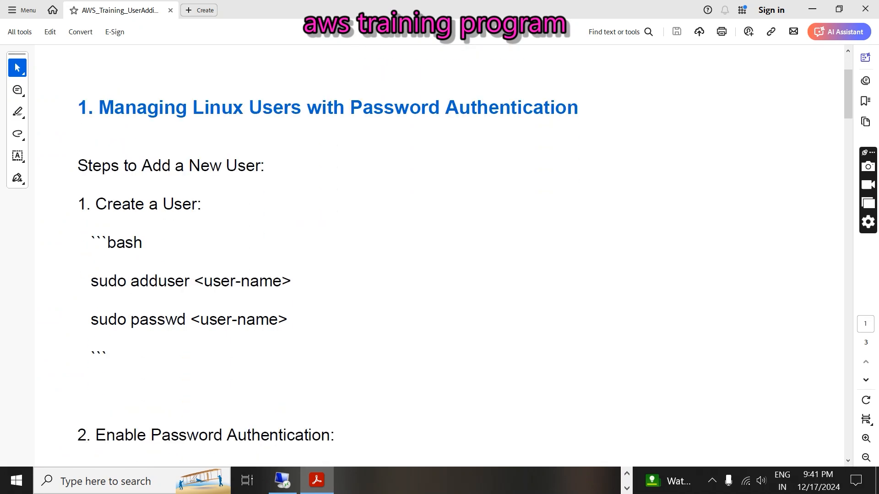
left_click_drag(102, 108, 583, 109)
left_click(547, 210)
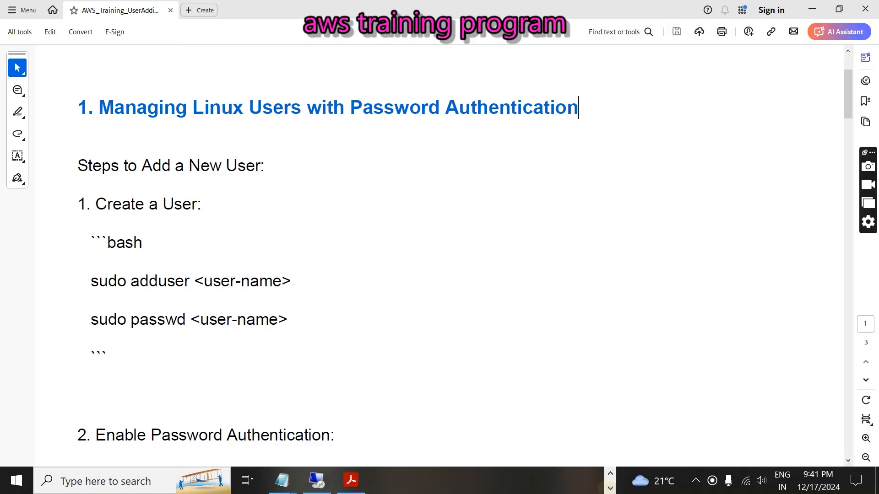
- Bring the Paint window to the front
left_click(610, 474)
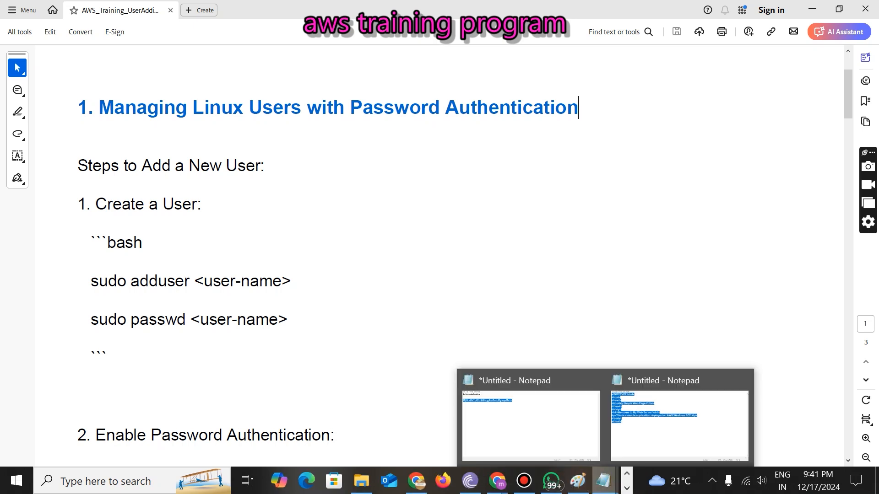
left_click(576, 482)
scroll(254, 352, "down", 5)
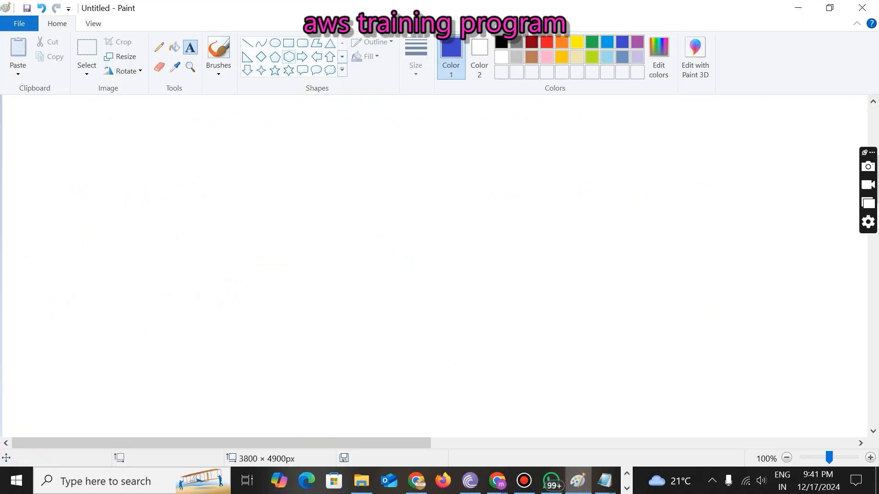
- Draw a blue rectangle and label it 'ec2-user' in black text above
left_click(292, 45)
left_click_drag(61, 157, 207, 337)
left_click(190, 47)
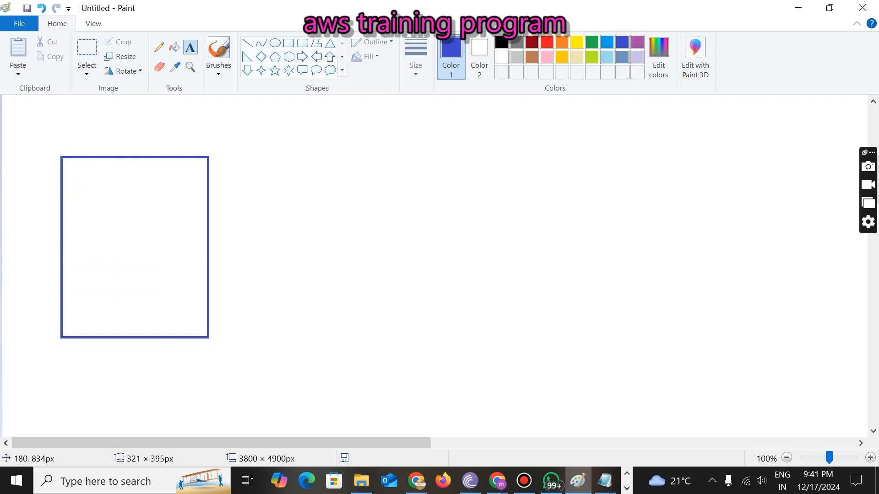
left_click(83, 130)
type("e")
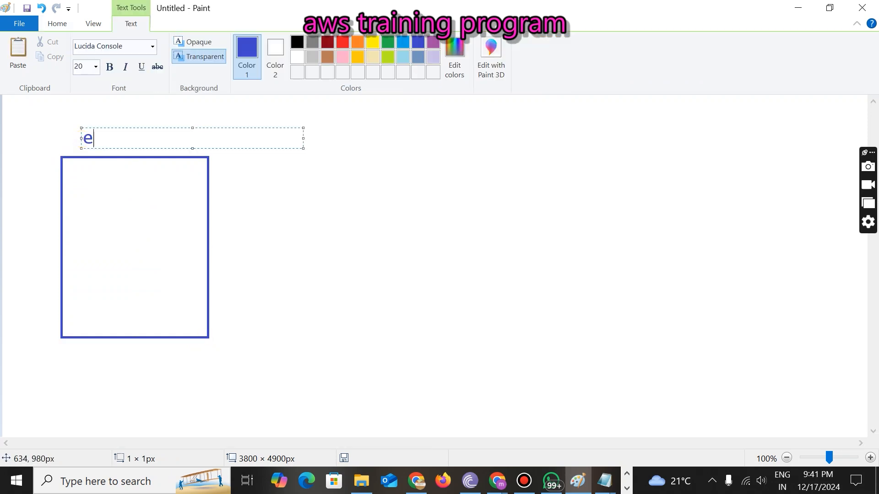
type("c2-user")
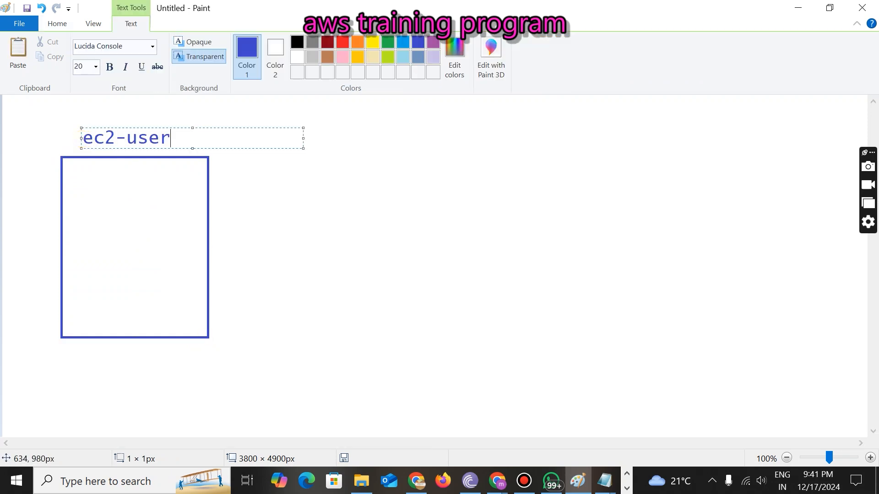
left_click_drag(180, 141, 43, 139)
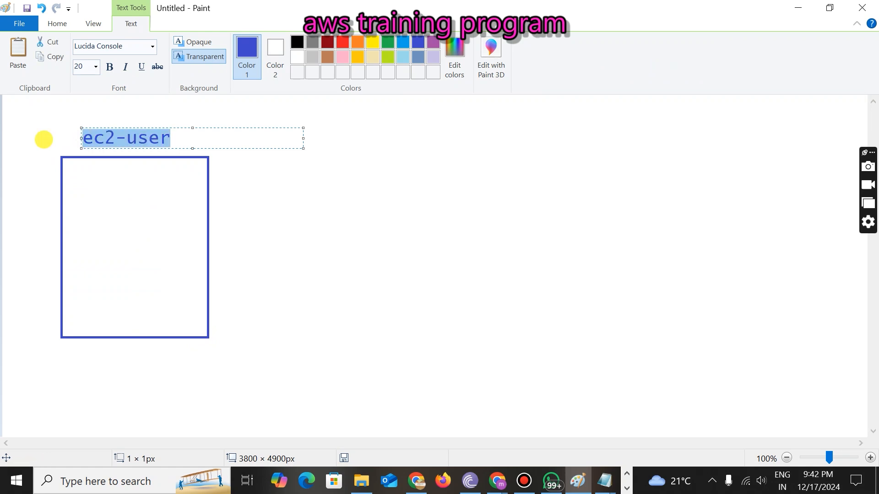
left_click(297, 42)
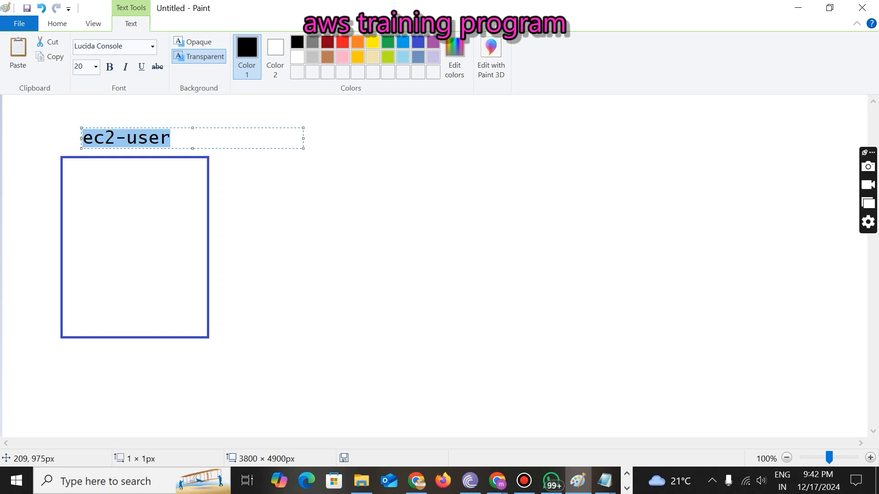
left_click(72, 358)
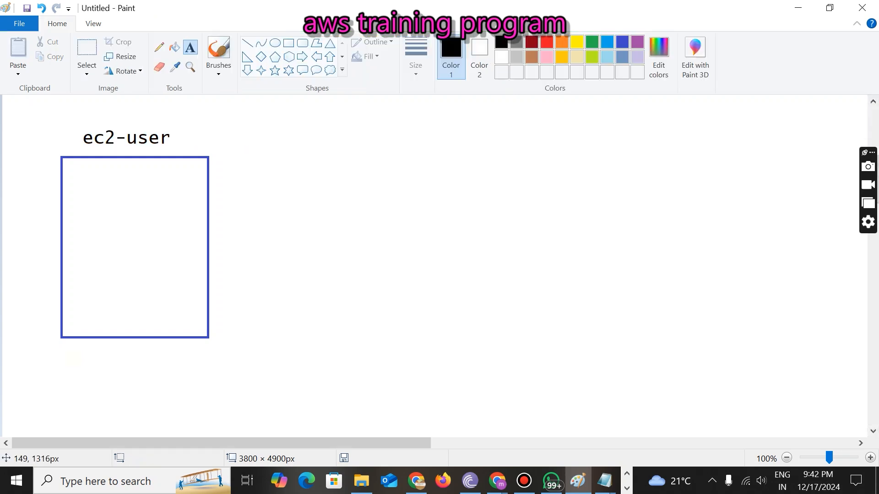
- Add a 'Linux Machine' label below the box and the new username label at upper right
left_click(70, 357)
type("Linux")
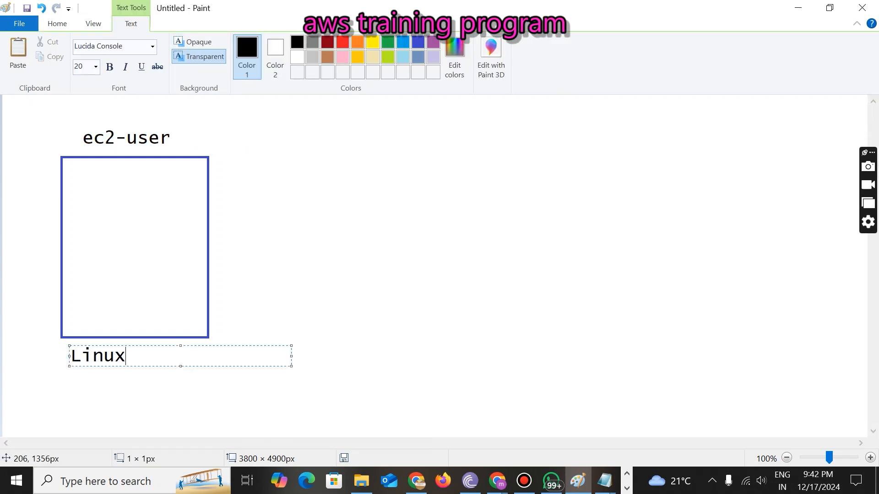
type(" Machine")
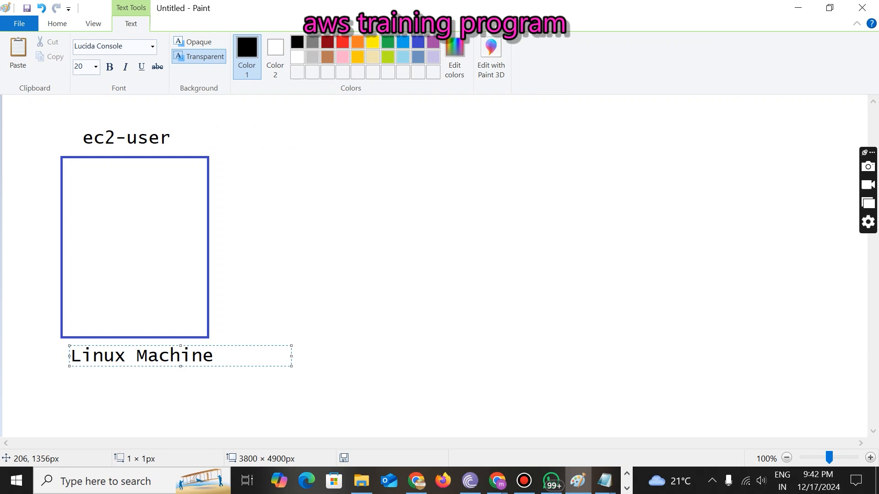
left_click(304, 240)
left_click(341, 160)
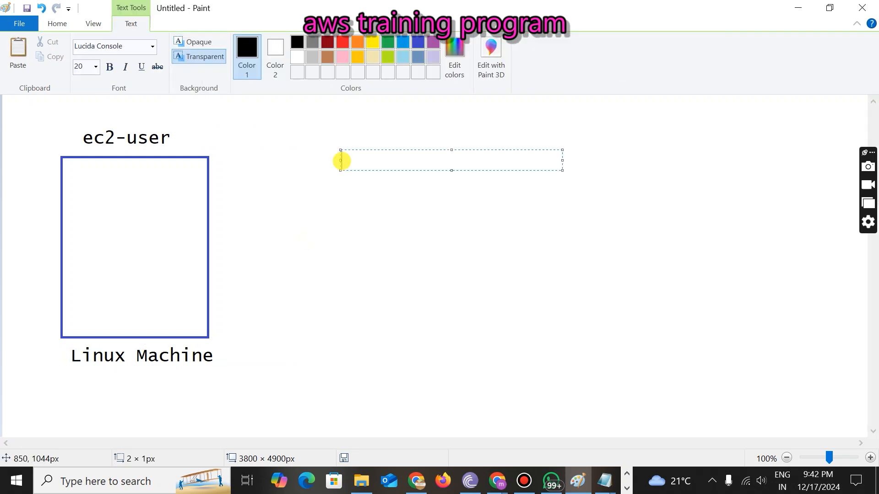
type("bhanu")
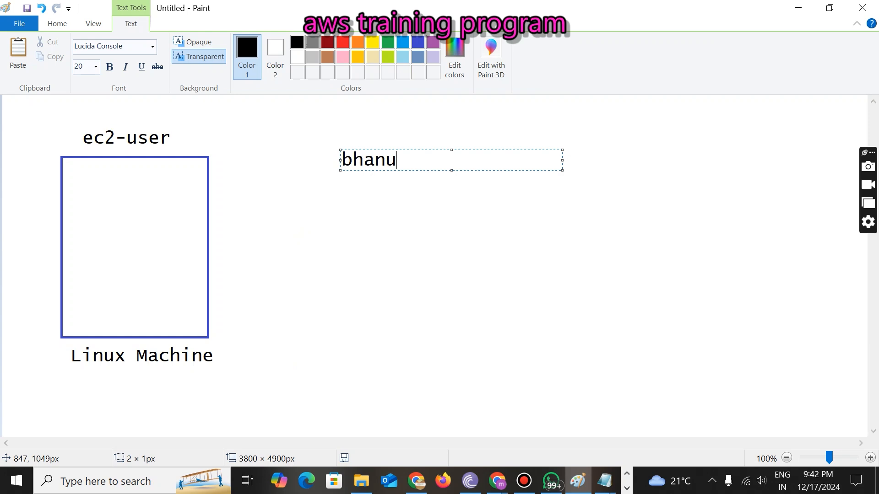
left_click_drag(396, 160, 288, 163)
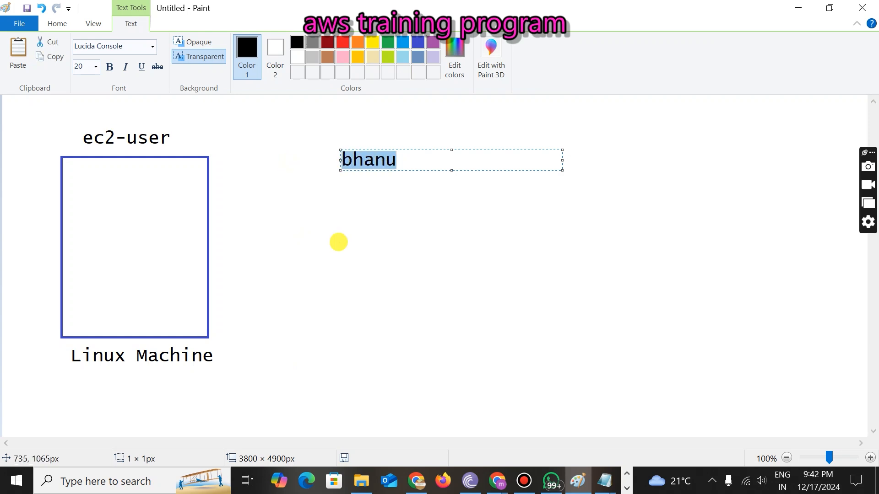
left_click(338, 243)
- Draw a straight line connecting the box to the username label
left_click(248, 43)
left_click_drag(329, 176, 234, 270)
left_click(341, 328)
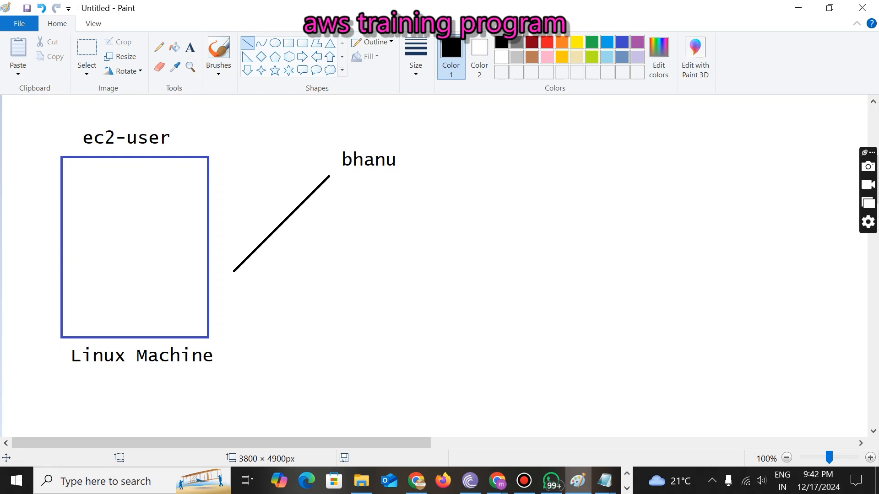
left_click(627, 487)
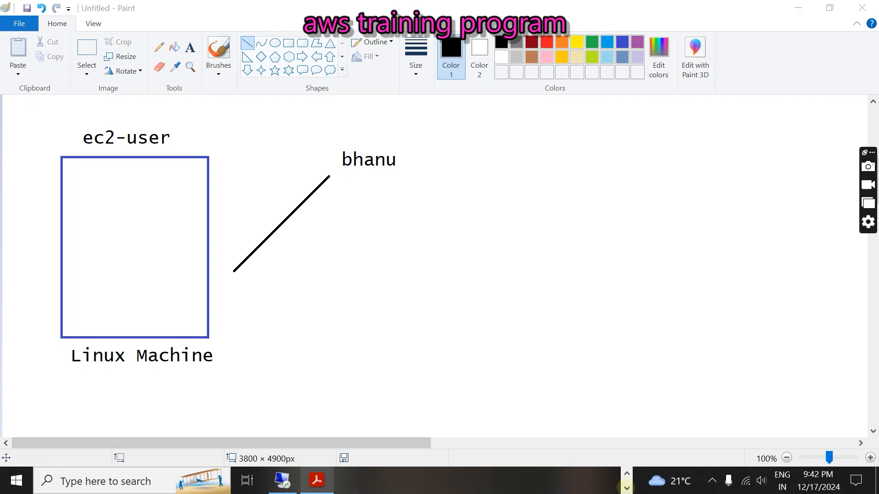
- Minimize the training PDF, switch to the Chrome EC2 page, and close the floating Meet window
left_click(317, 480)
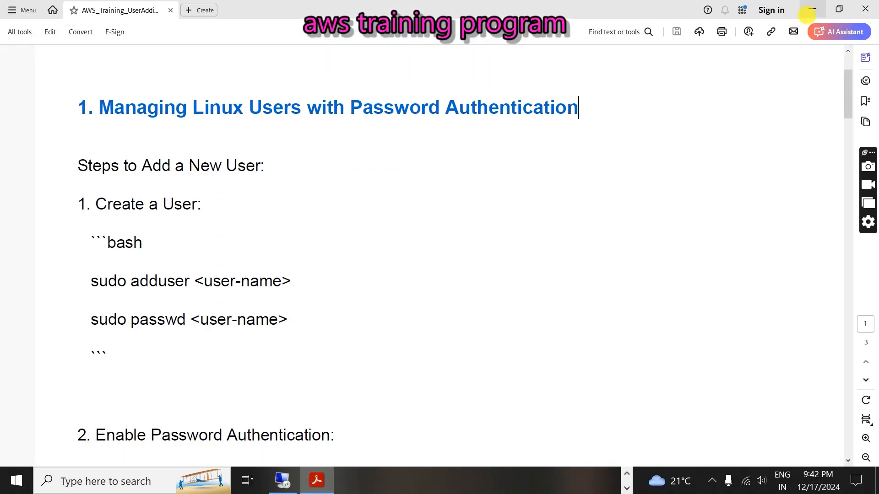
left_click(812, 9)
left_click(497, 482)
left_click(409, 421)
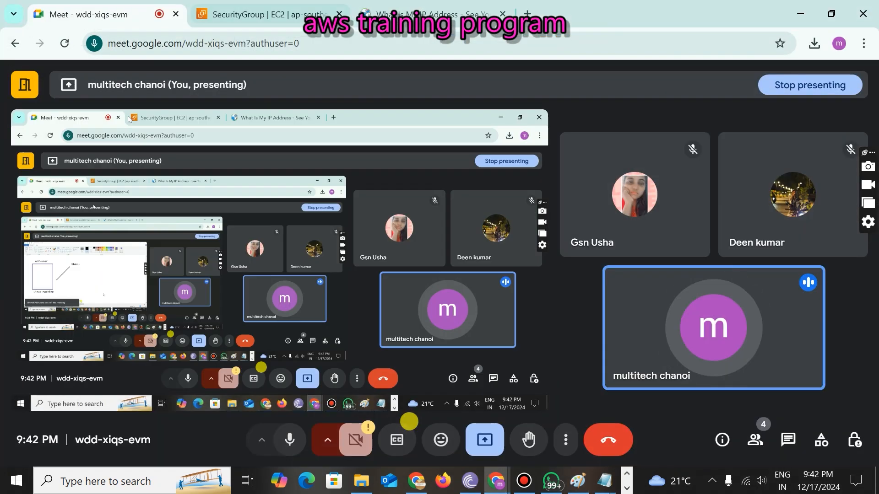
left_click(225, 8)
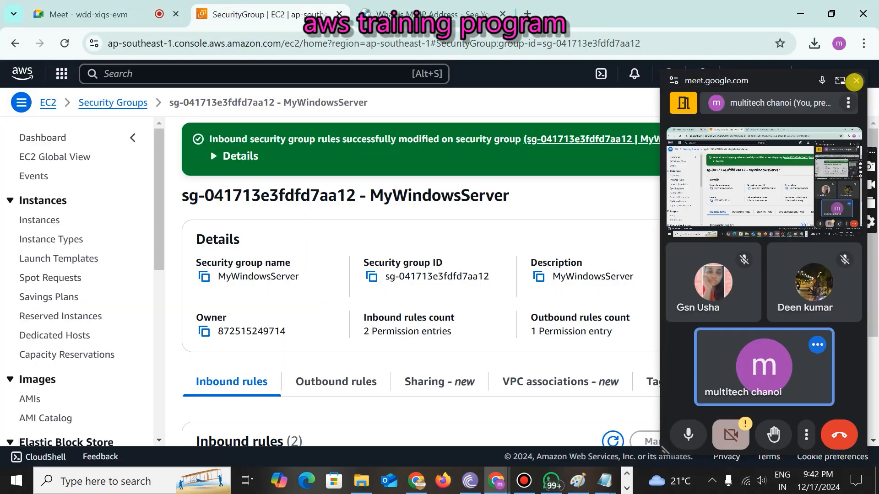
left_click(856, 81)
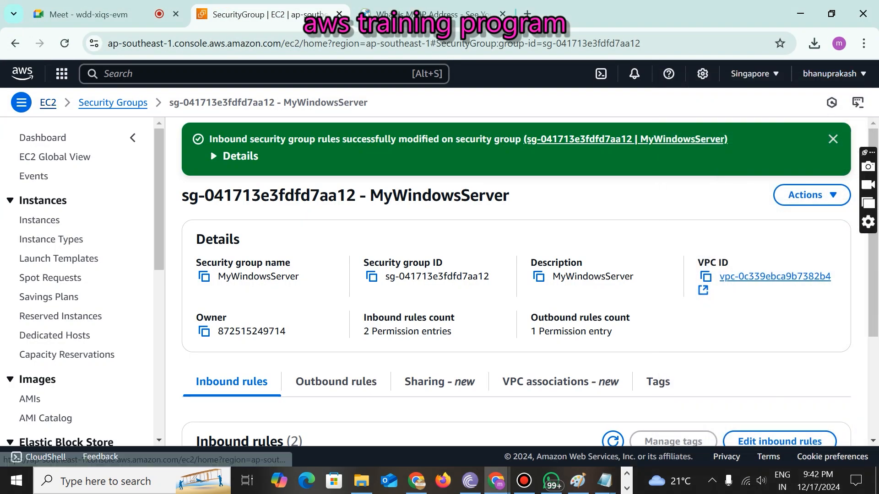
- Go to the EC2 Dashboard and start launching a new instance
left_click(48, 102)
scroll(284, 183, "down", 5)
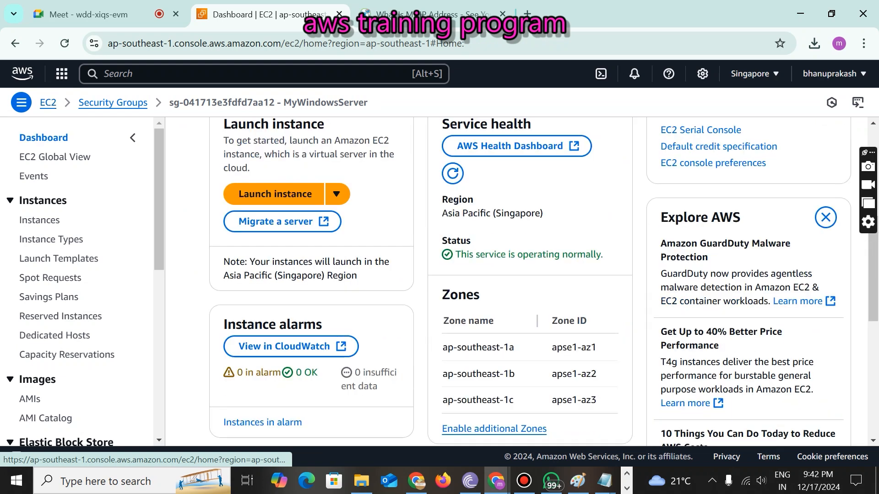
left_click(277, 190)
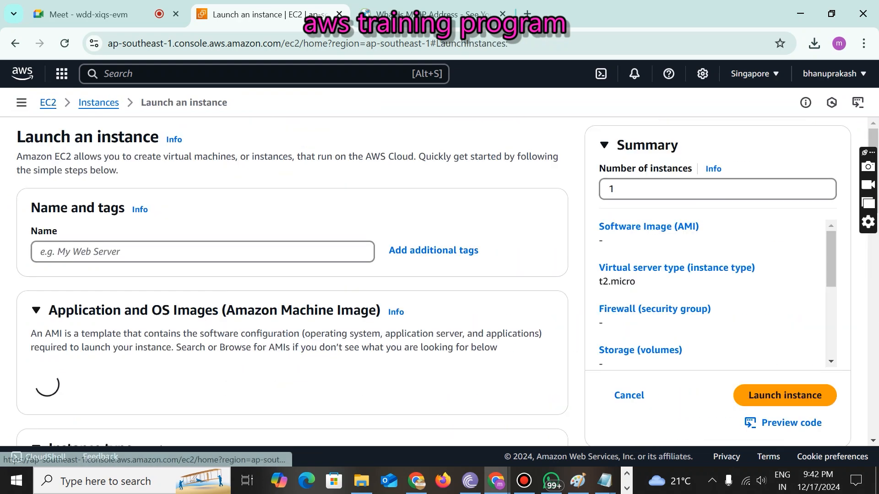
- Name the instance LinuxUserInstance and copy the name for reuse
left_click(174, 251)
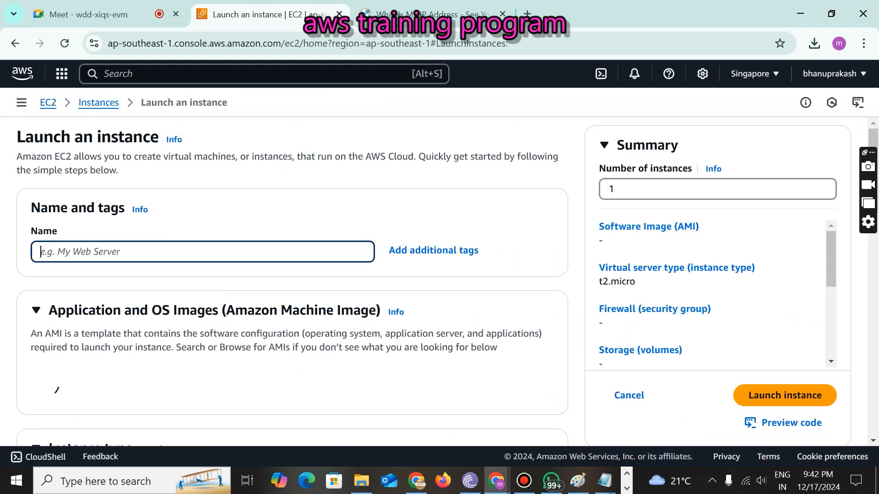
type("LinuxUserInsta")
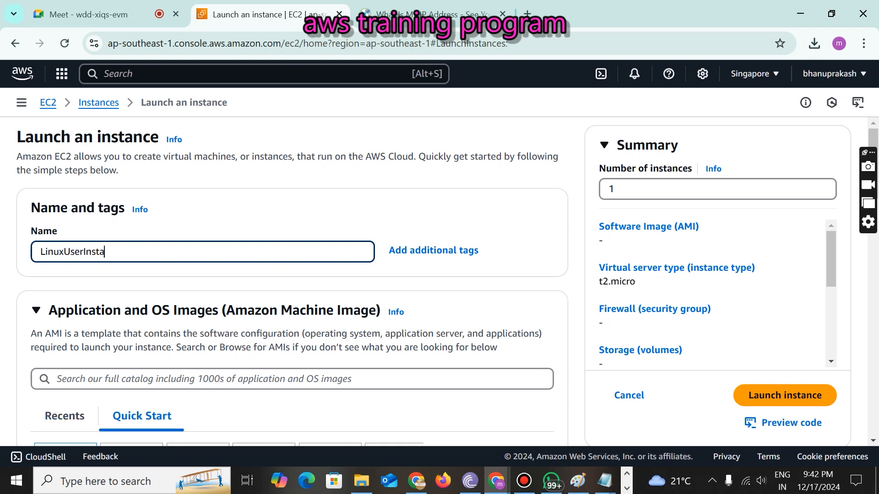
key("ctrl+a")
key("ctrl+c")
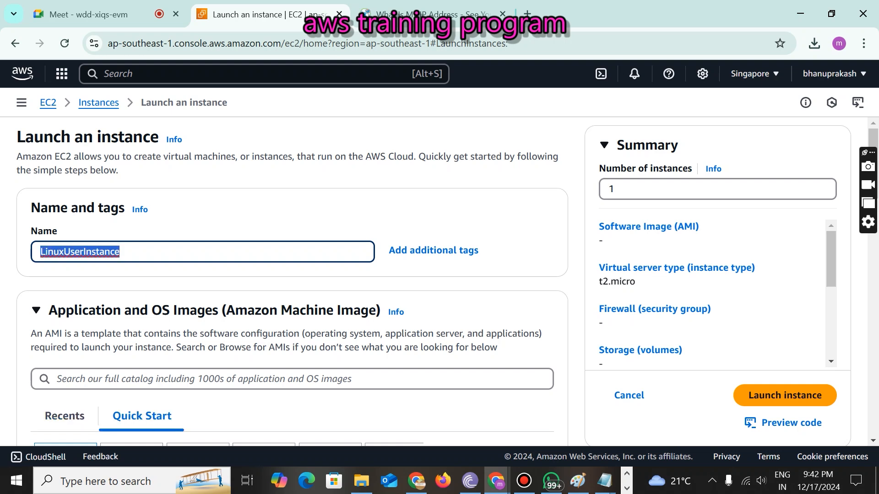
scroll(292, 274, "down", 5)
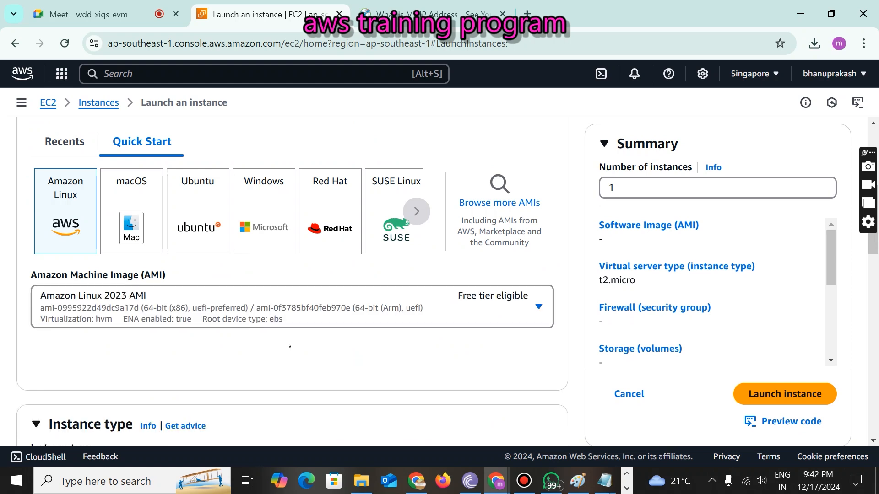
scroll(293, 274, "down", 3)
scroll(293, 274, "up", 4)
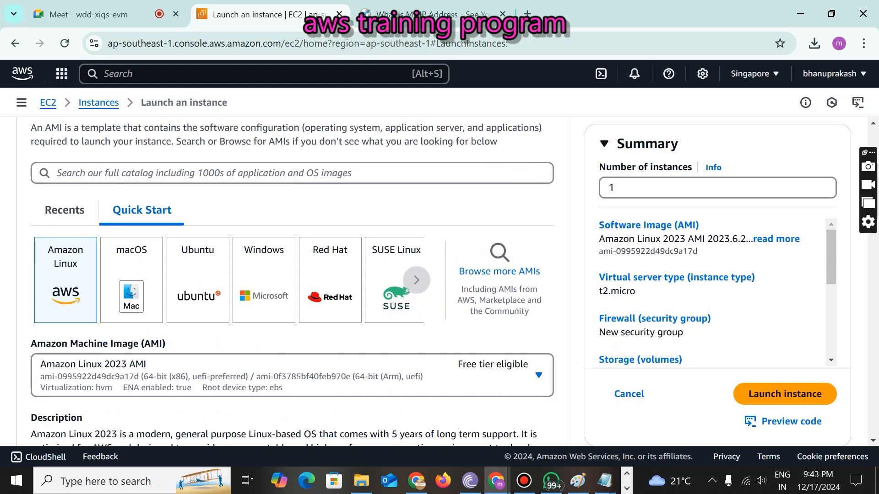
scroll(293, 275, "down", 10)
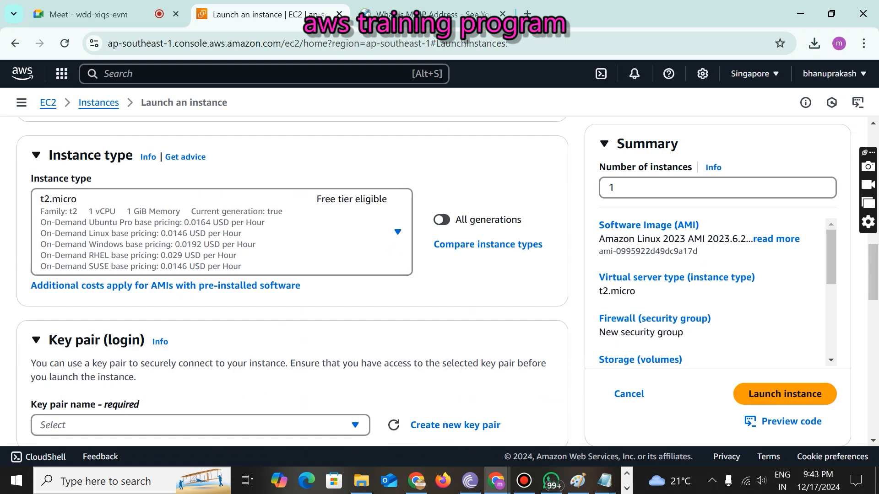
scroll(293, 275, "down", 3)
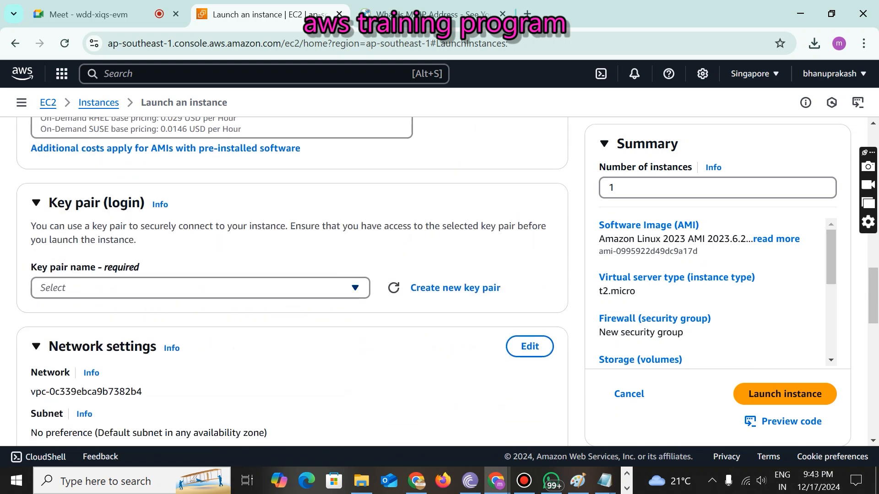
- Create and download a new key pair named LinuxUserInstance
left_click(429, 287)
left_click(373, 196)
key("ctrl+v")
left_click(576, 427)
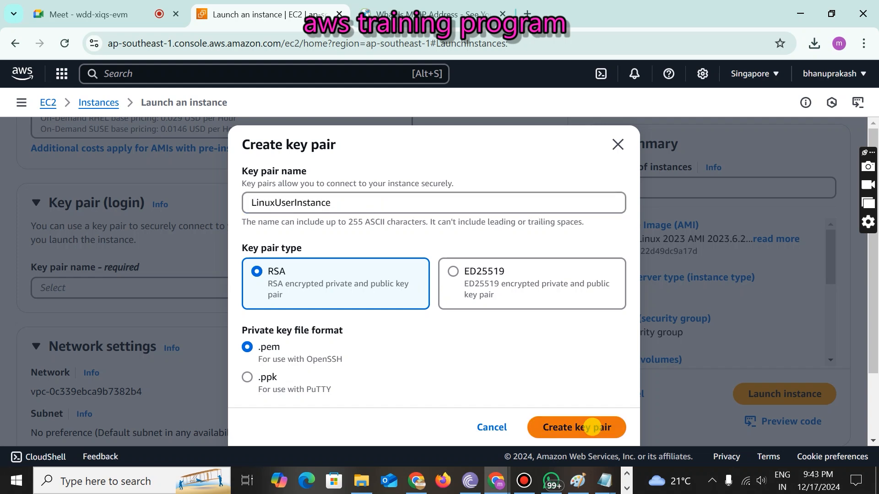
- Rename the new security group and its description to LinuxUserInstance
scroll(530, 206, "down", 5)
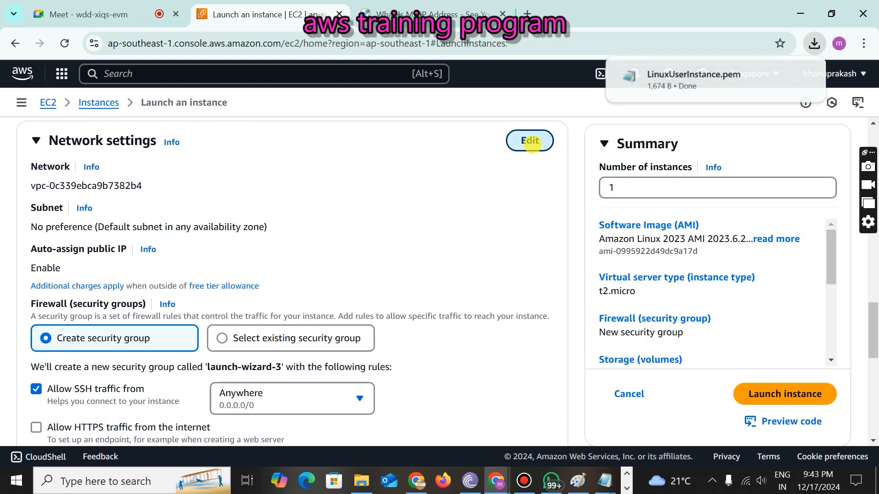
left_click(531, 142)
scroll(533, 145, "down", 6)
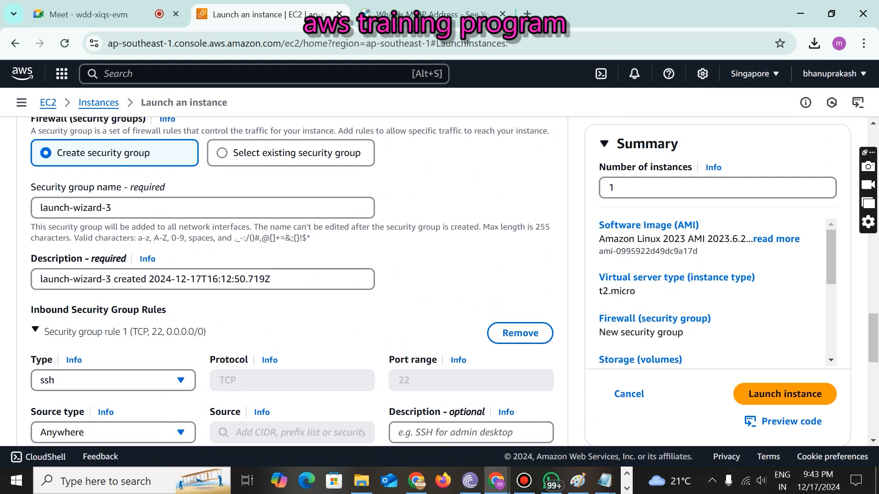
triple_click(135, 143)
key("ctrl+v")
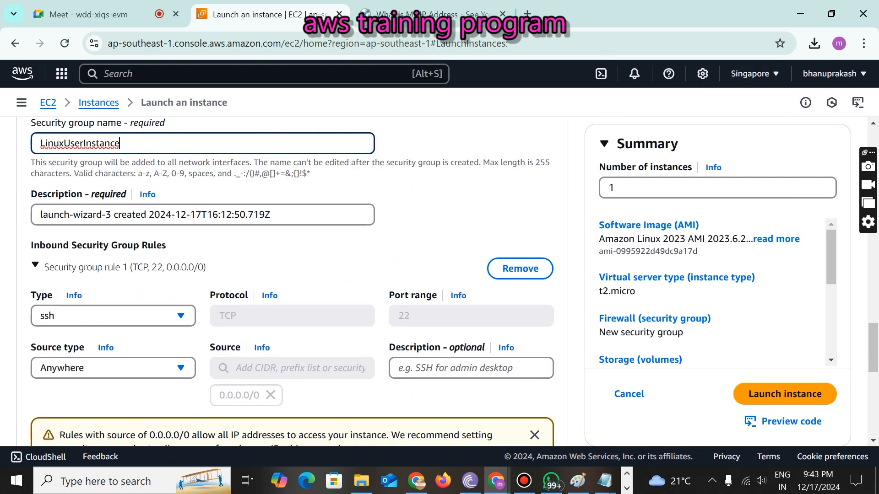
triple_click(269, 214)
key("ctrl+v")
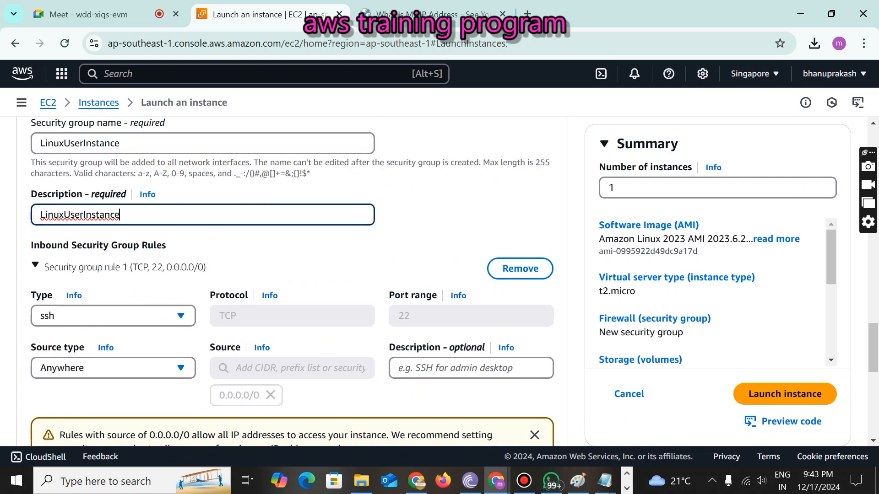
- Review the SSH rule and 8 GiB gp3 storage, then launch the instance
scroll(293, 275, "up", 10)
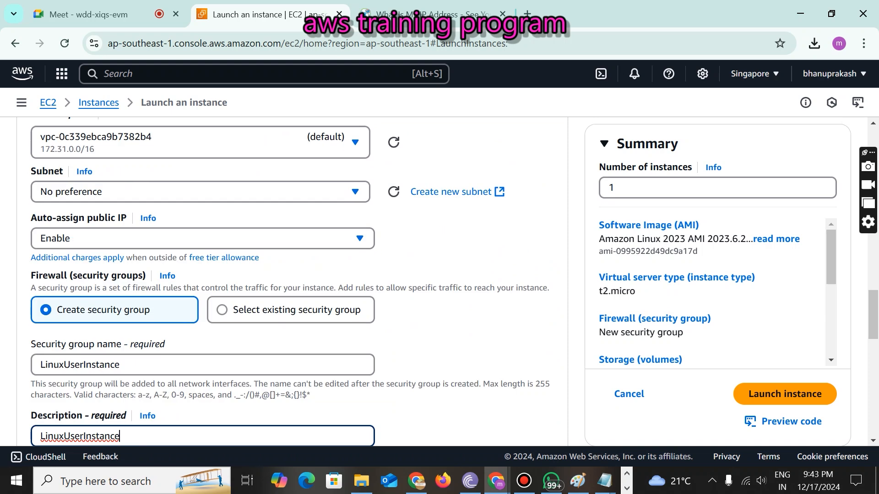
scroll(293, 274, "down", 7)
scroll(293, 274, "down", 8)
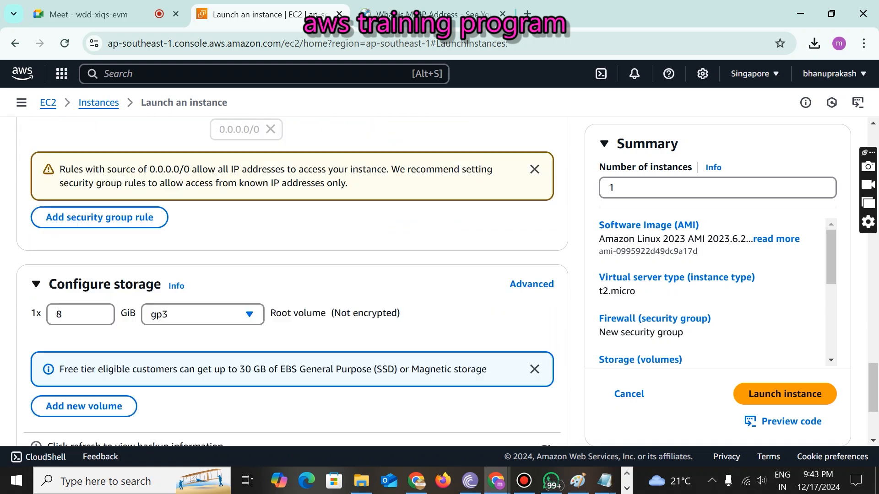
scroll(293, 275, "up", 4)
scroll(293, 275, "up", 2)
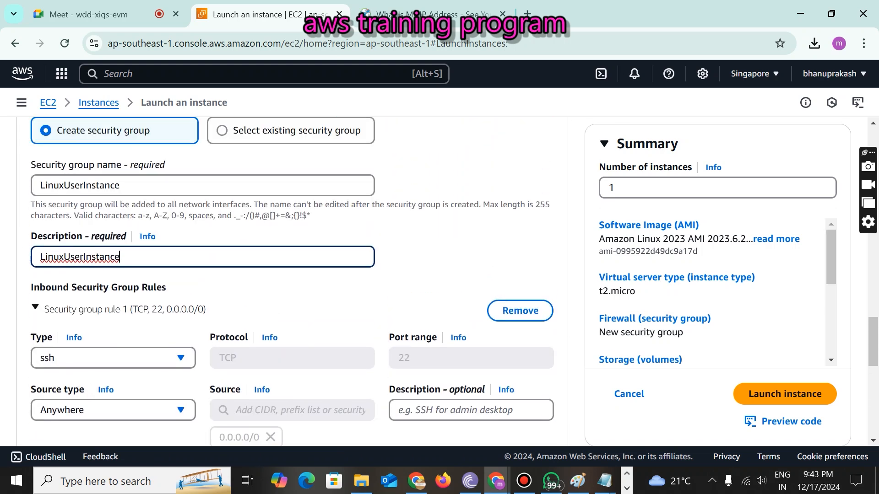
scroll(293, 275, "down", 7)
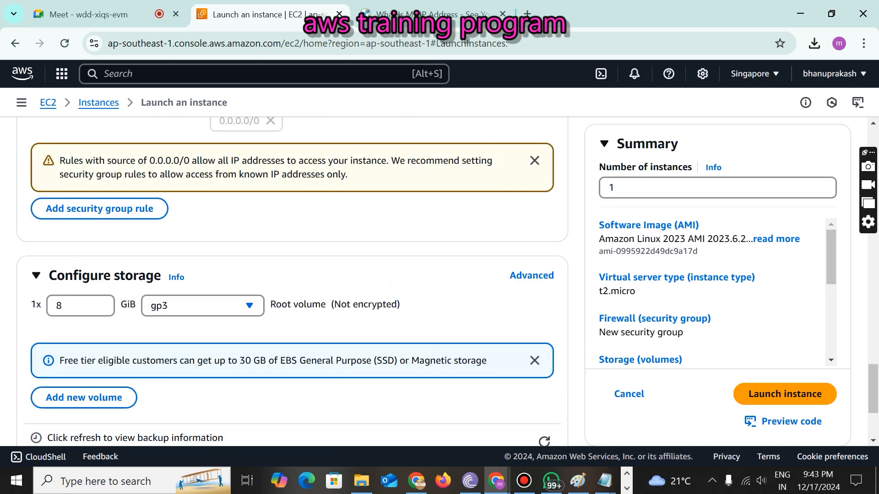
scroll(293, 274, "down", 3)
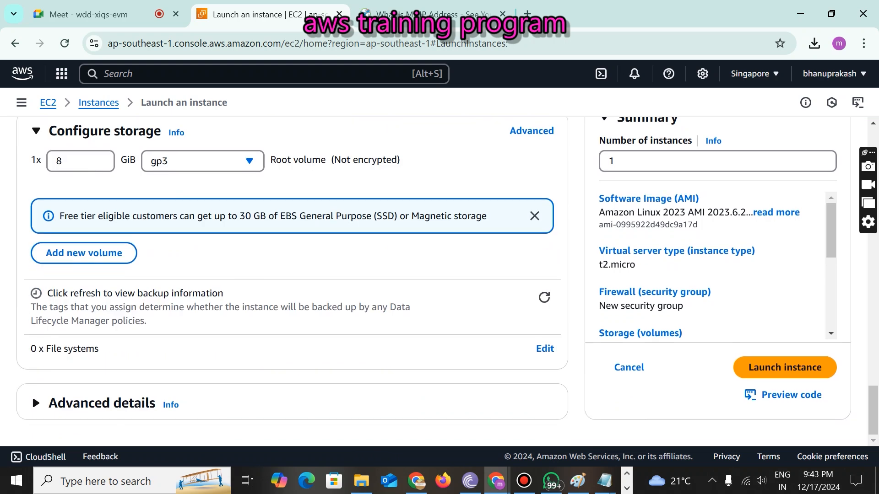
scroll(293, 275, "up", 6)
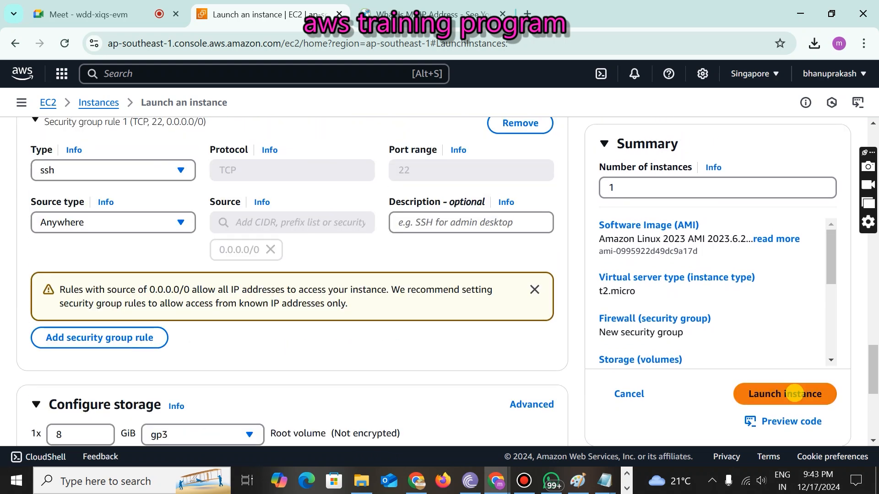
left_click(788, 393)
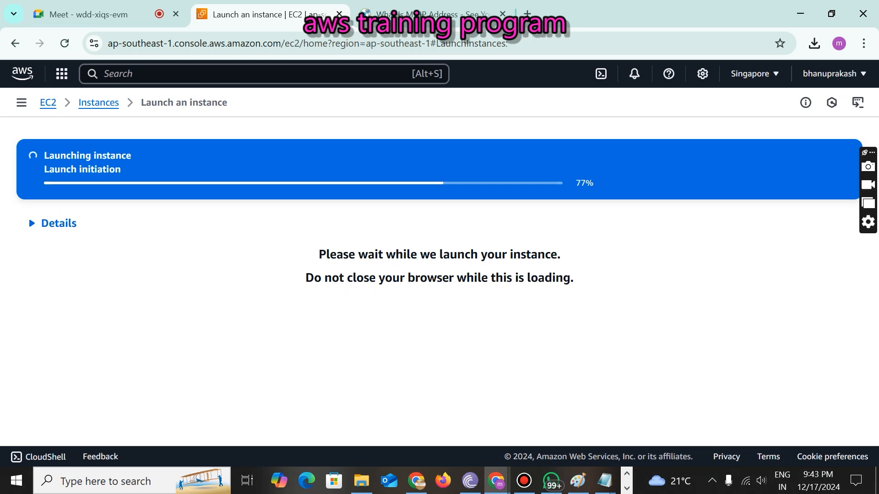
- Open the full Instances list and refresh it to show LinuxUserInstance running beside MyWindowsServer
scroll(439, 274, "down", 5)
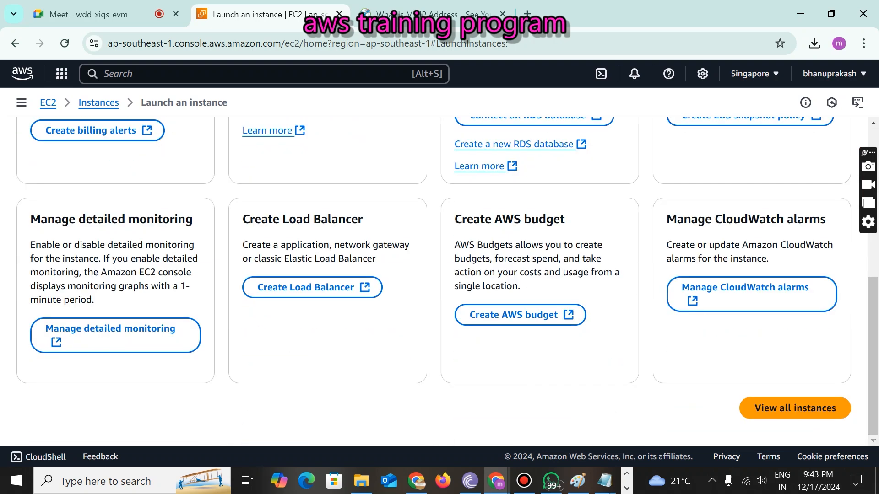
left_click(782, 409)
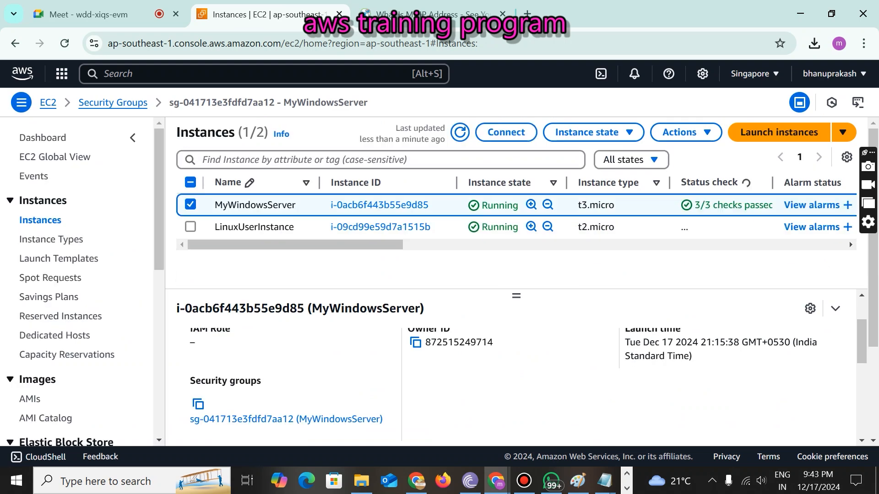
left_click(191, 205)
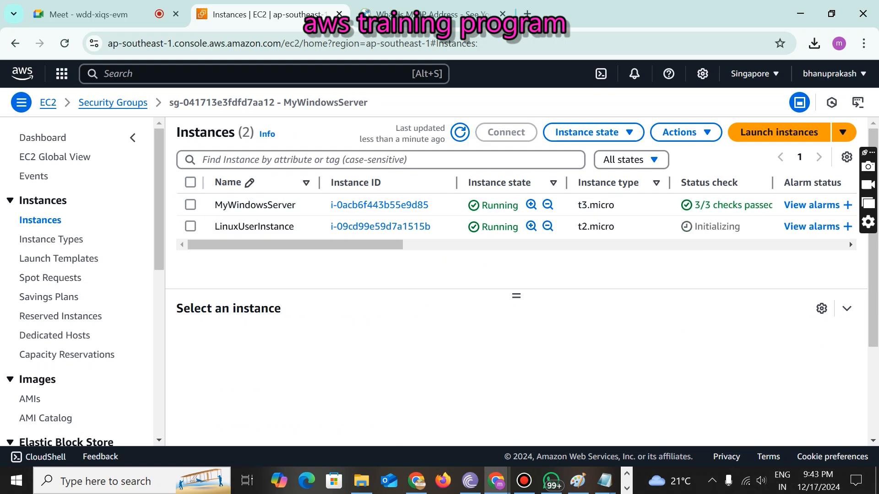
left_click(460, 133)
left_click(459, 134)
left_click(194, 226)
left_click(190, 226)
- Launch MobaXterm from the Windows Start search
key("super")
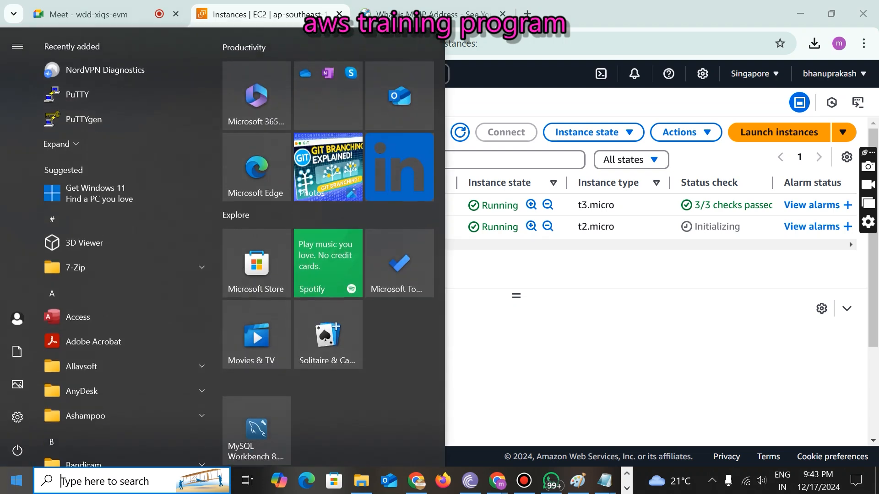
type("moba")
key("Down")
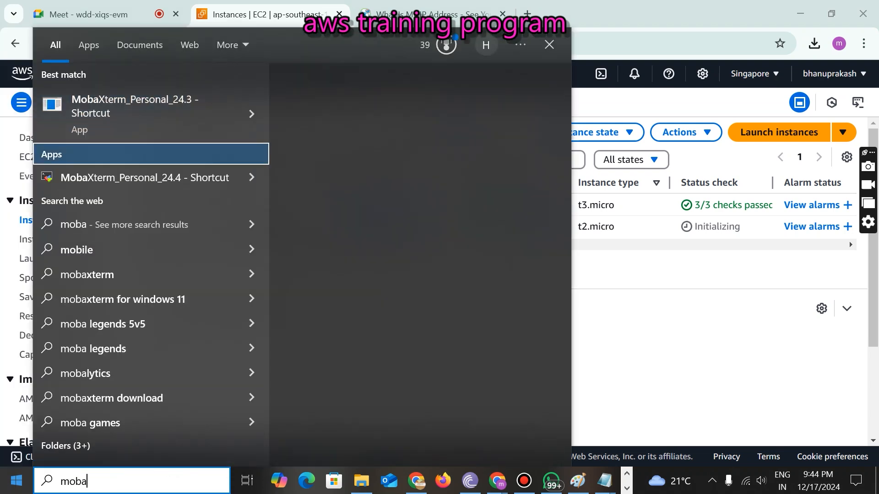
key("Return")
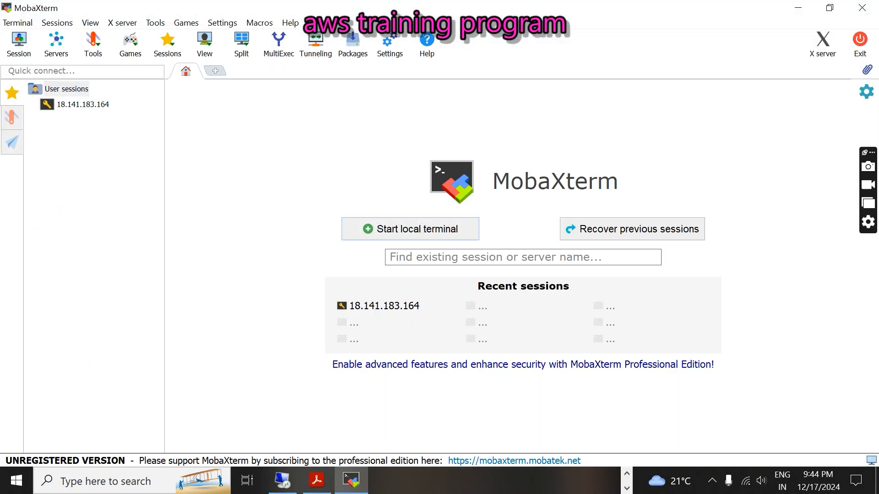
- Start a new SSH session in MobaXterm, then bring the EC2 console back to the front
left_click(10, 44)
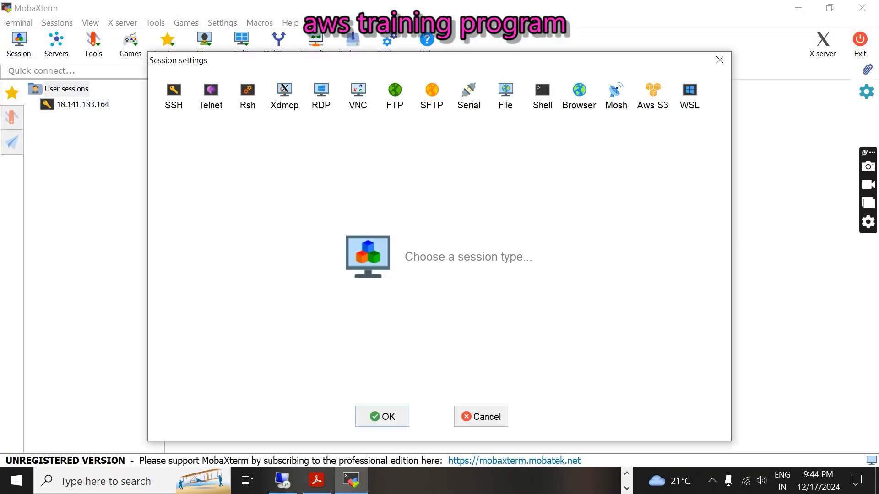
left_click(182, 109)
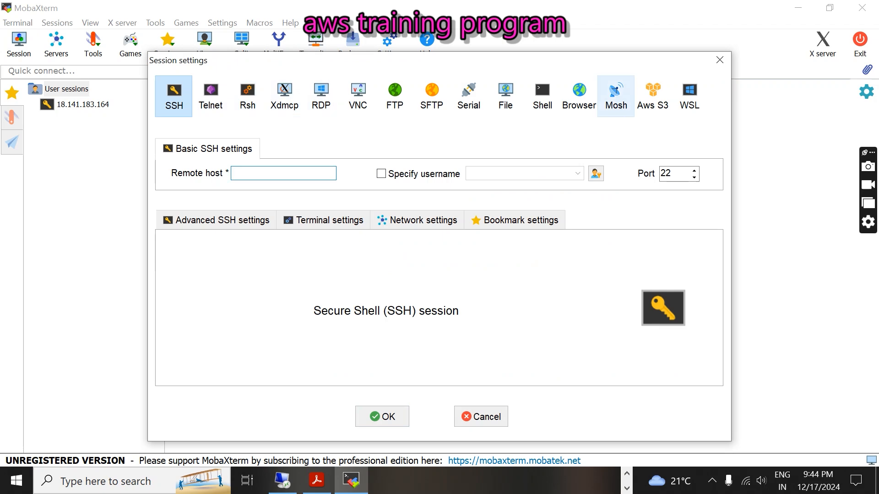
left_click(626, 473)
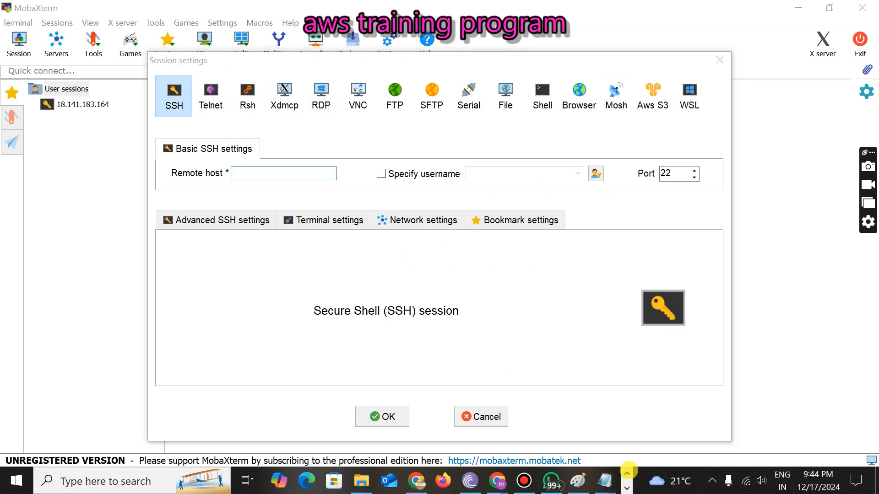
left_click(499, 482)
left_click(442, 433)
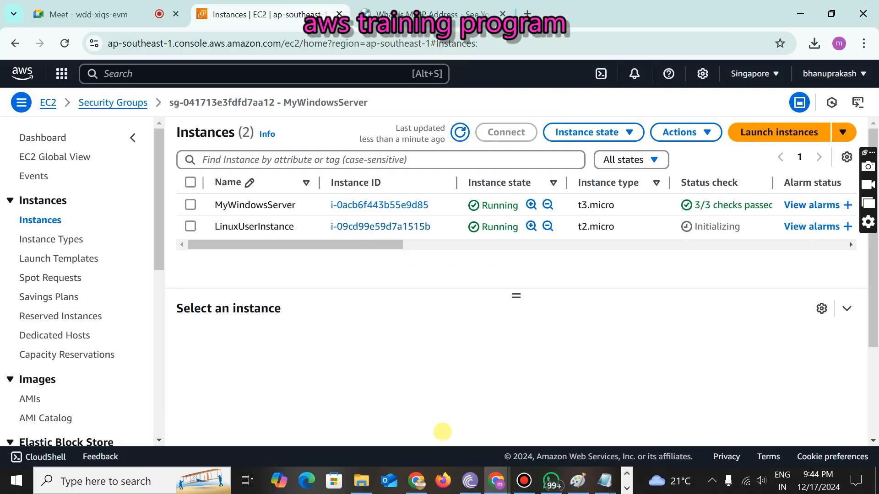
- Reload the Instances page and copy LinuxUserInstance's public IPv4 address 47.129.233.73 for MobaXterm
left_click(460, 133)
left_click(65, 43)
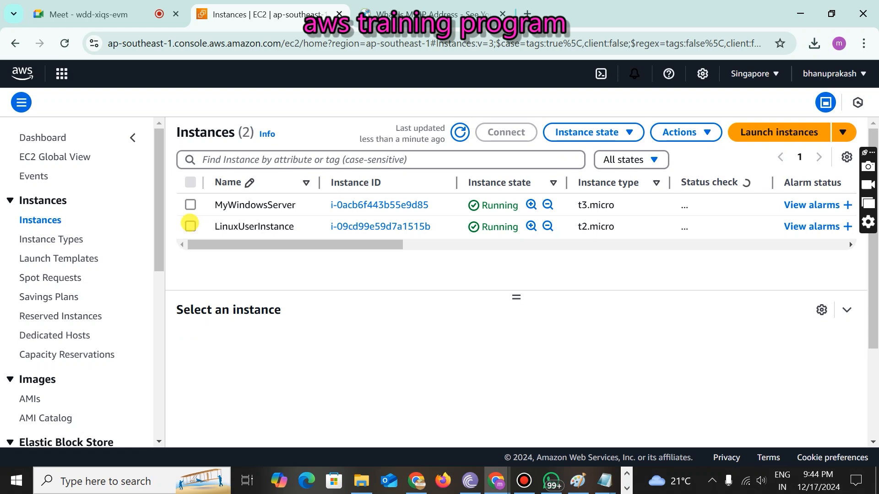
left_click(190, 225)
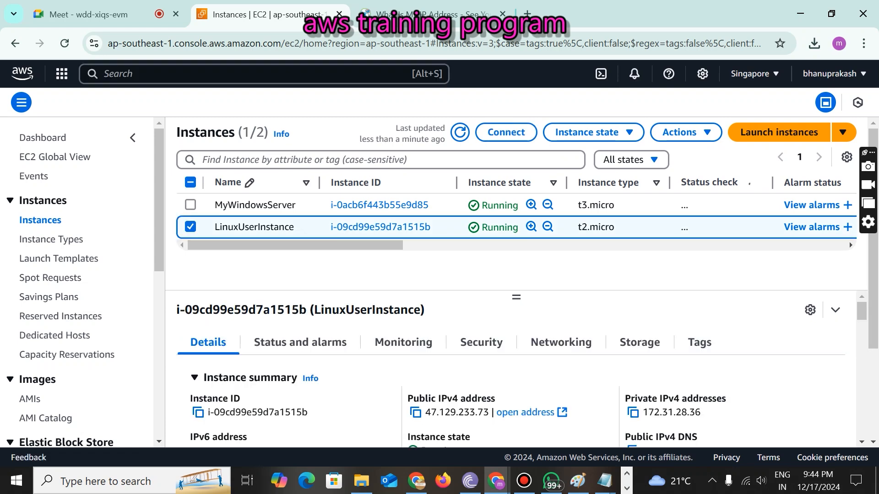
left_click(415, 413)
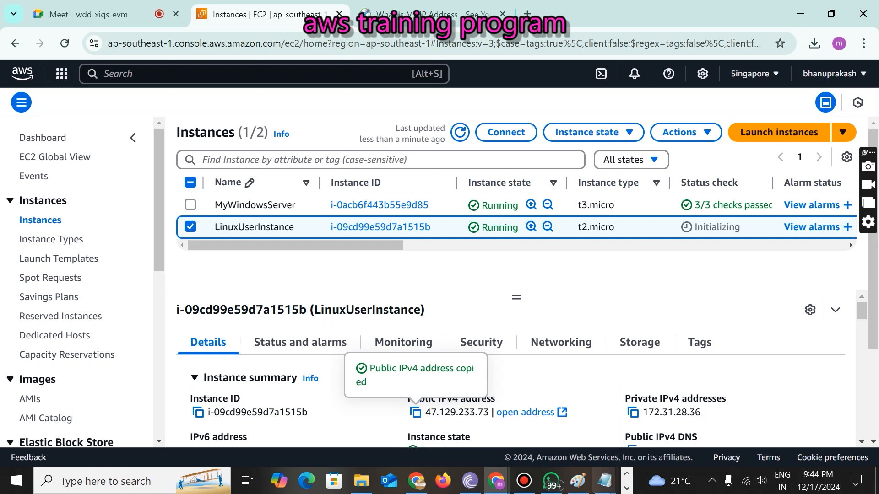
left_click(626, 488)
left_click(359, 478)
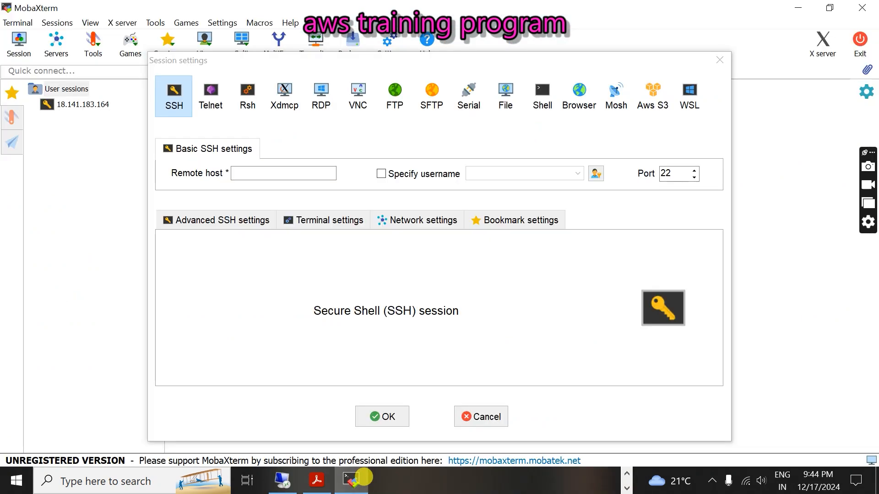
- Point the SSH session at 47.129.233.73 using the LinuxUserInstance private key from Downloads, and connect
left_click(255, 173)
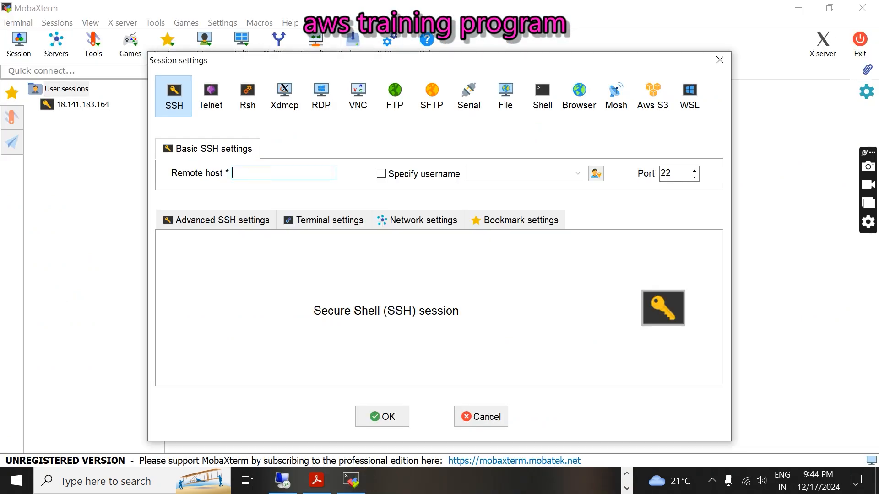
key("ctrl+v")
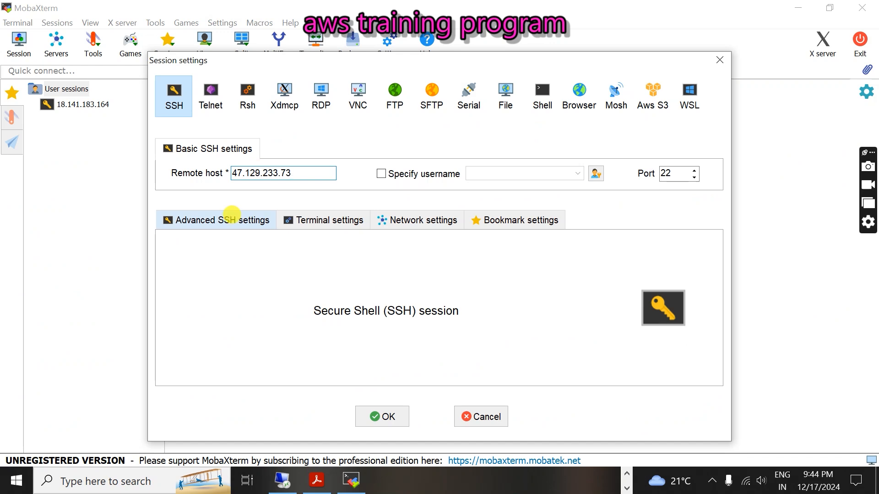
left_click(231, 218)
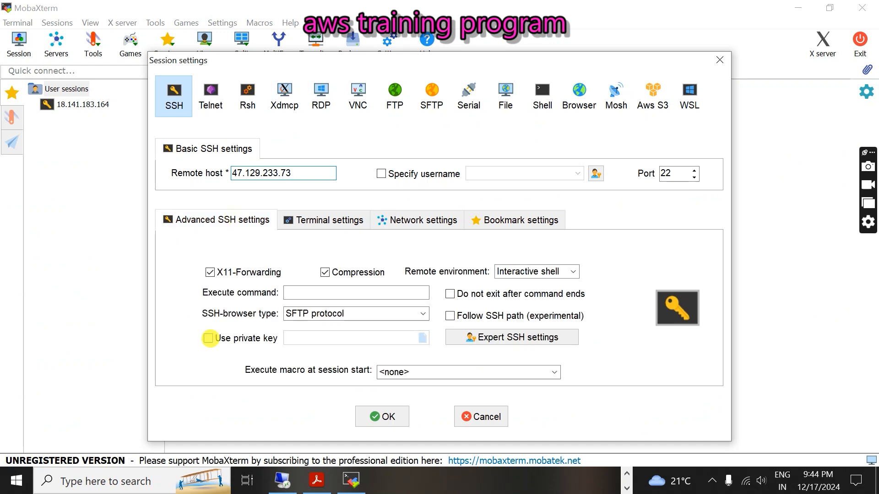
left_click(208, 339)
left_click(423, 339)
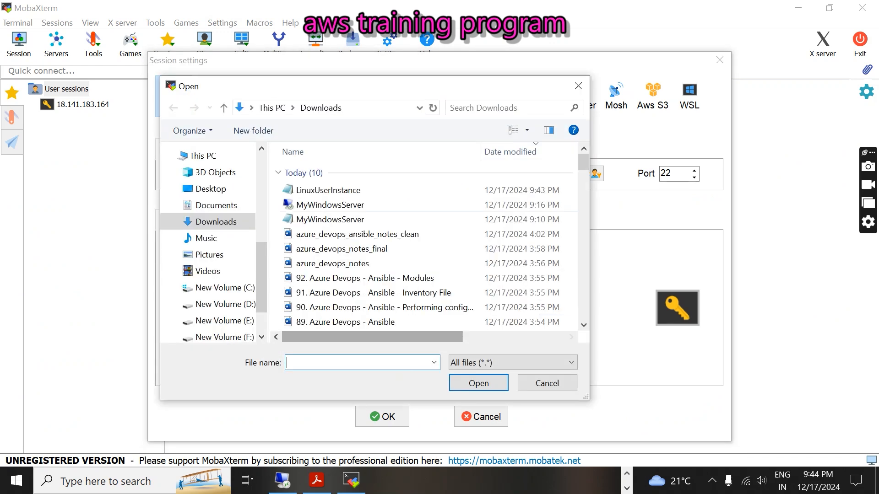
left_click(302, 190)
left_click(479, 384)
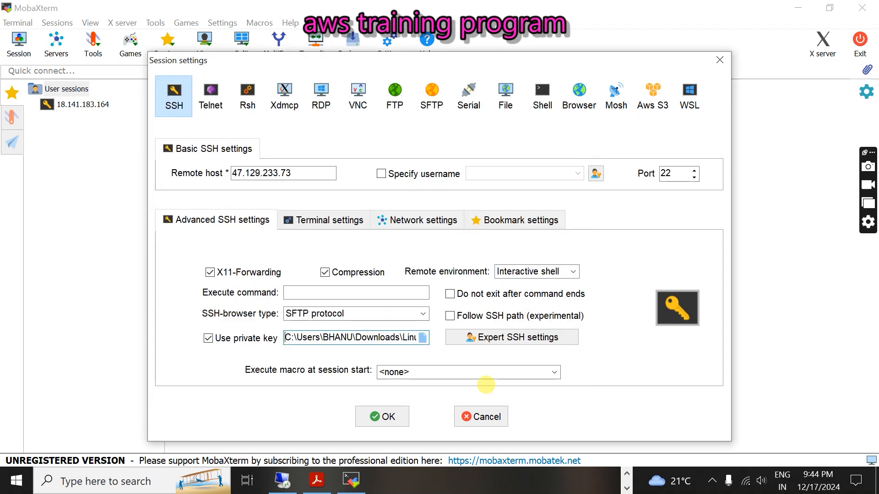
left_click(387, 415)
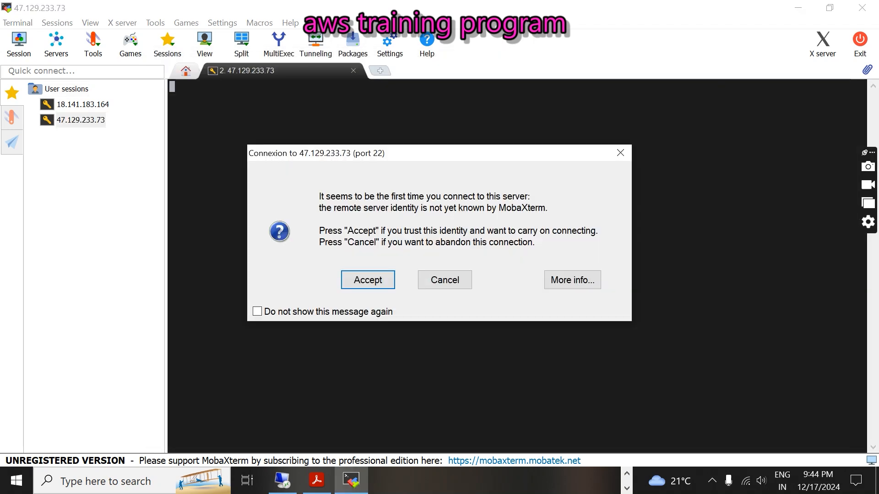
- Accept the server's host key and log in as ec2-user
left_click(355, 275)
type("ec2-")
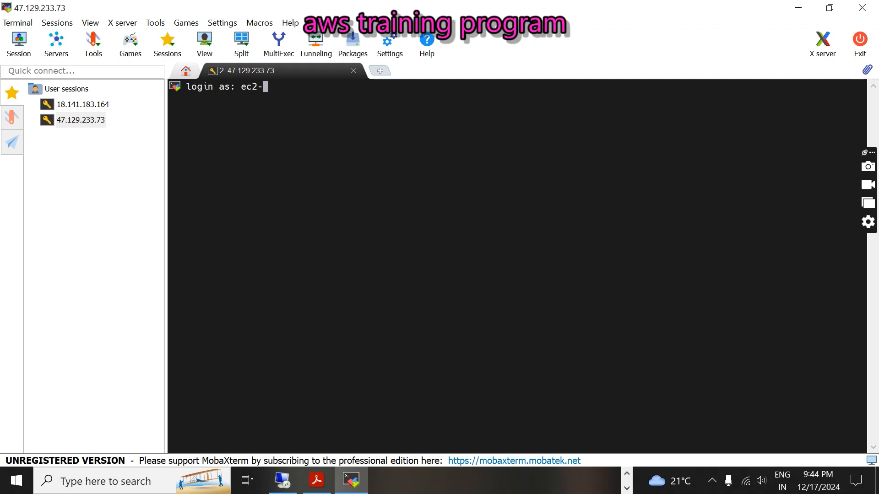
type("user")
key("Return")
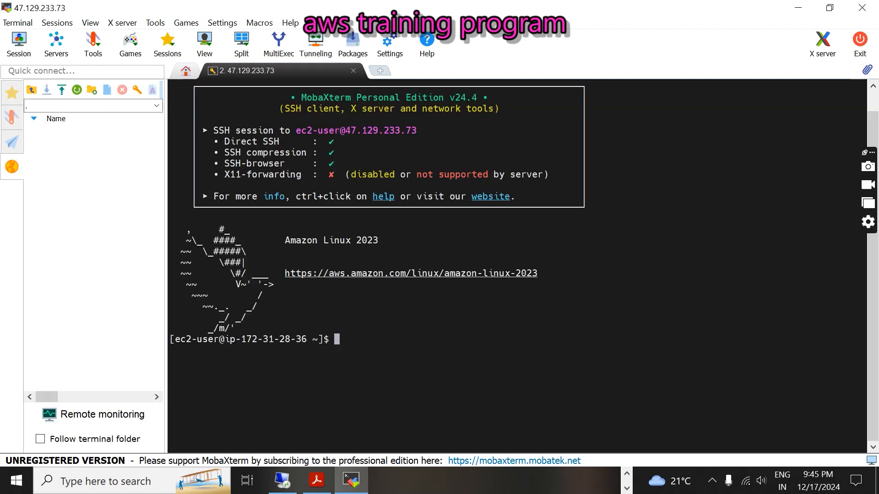
- Highlight the ec2-user login name in the terminal output
left_click_drag(348, 341, 158, 77)
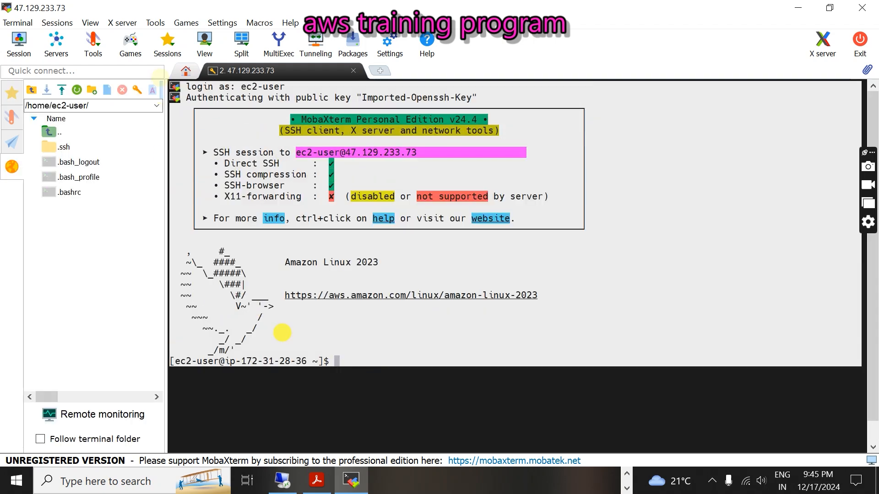
left_click(283, 333)
left_click_drag(240, 86, 280, 83)
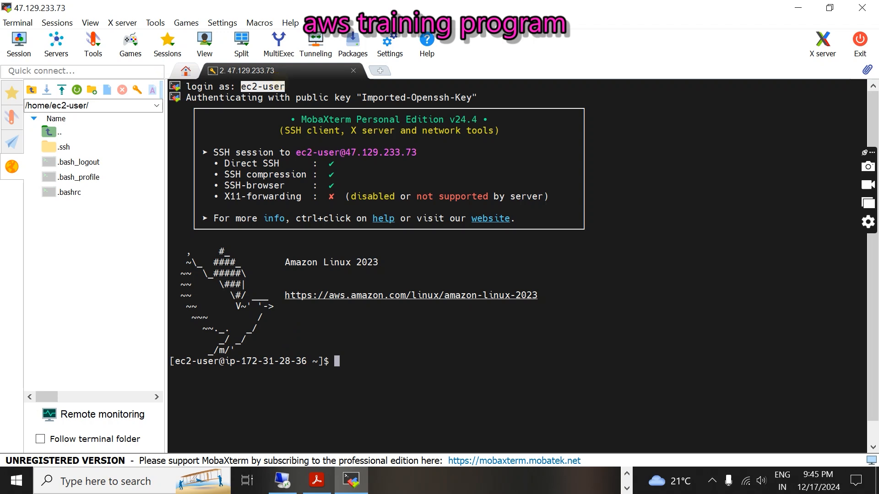
left_click(388, 356)
left_click_drag(240, 87, 286, 86)
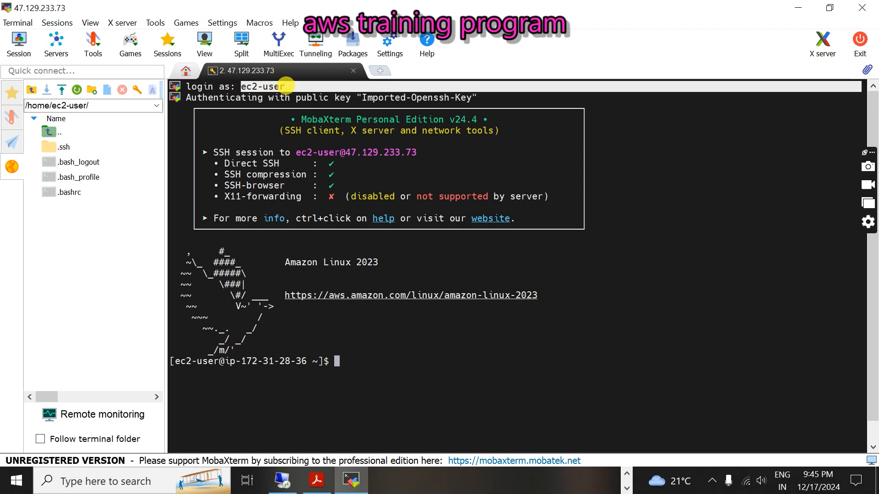
left_click(361, 362)
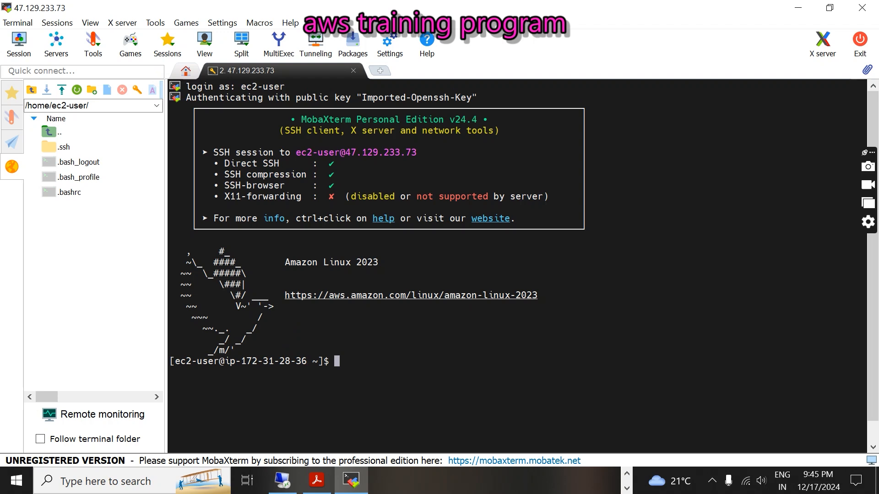
- Highlight the 'sudo adduser <user-name>' line in the training PDF for copying
left_click(316, 480)
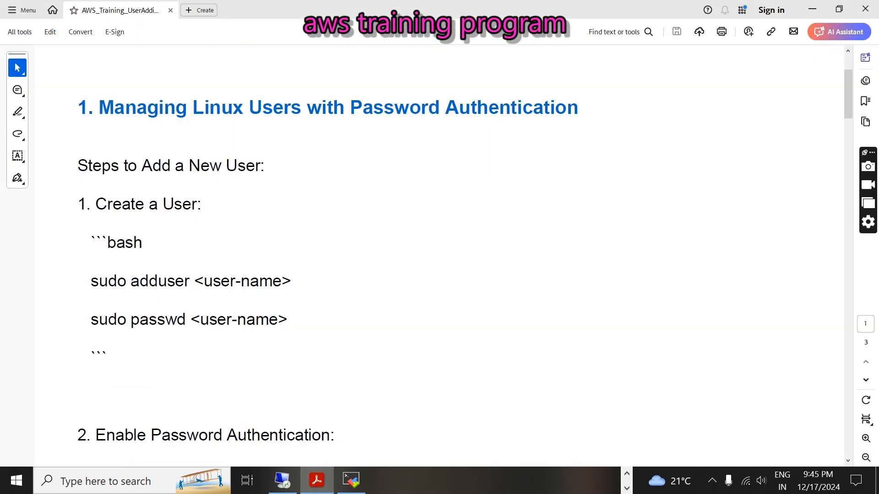
left_click_drag(90, 280, 291, 283)
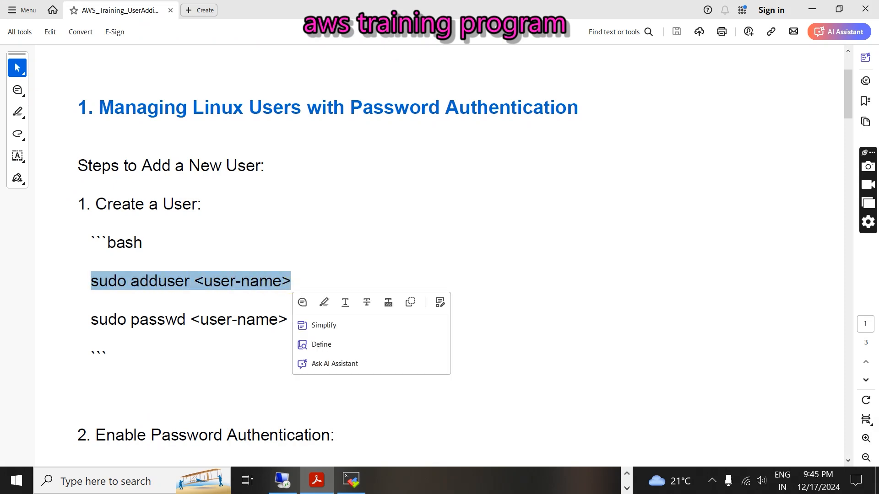
left_click(17, 480)
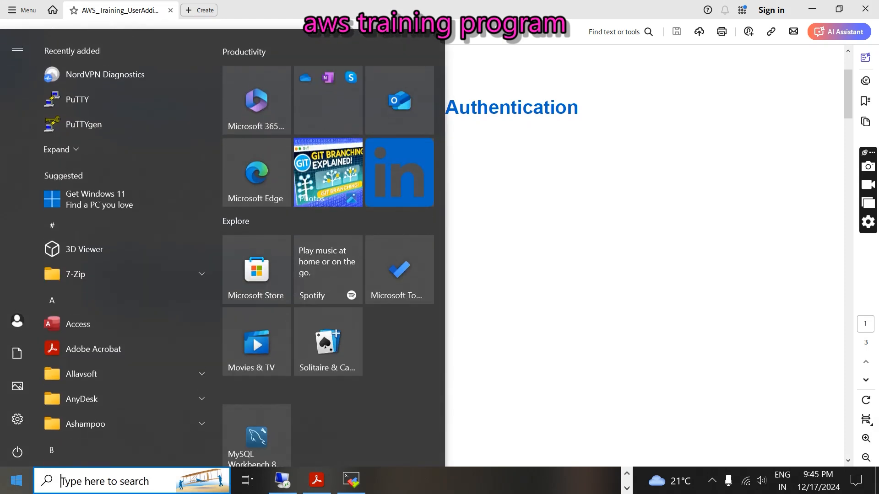
- In a new Notepad note, paste the sudo adduser command with <user-name> replaced by the new username
type("note")
key("Return")
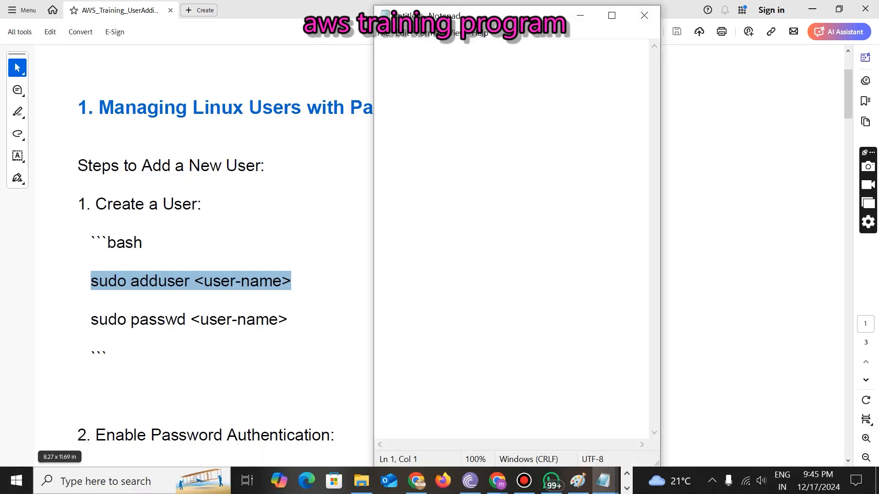
key("ctrl+v")
left_click_drag(597, 49, 491, 52)
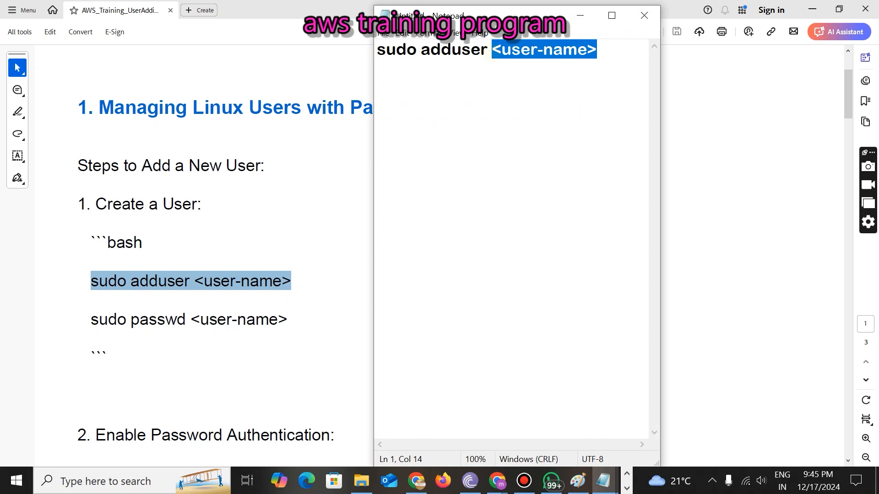
type("bhan")
left_click_drag(542, 50, 370, 65)
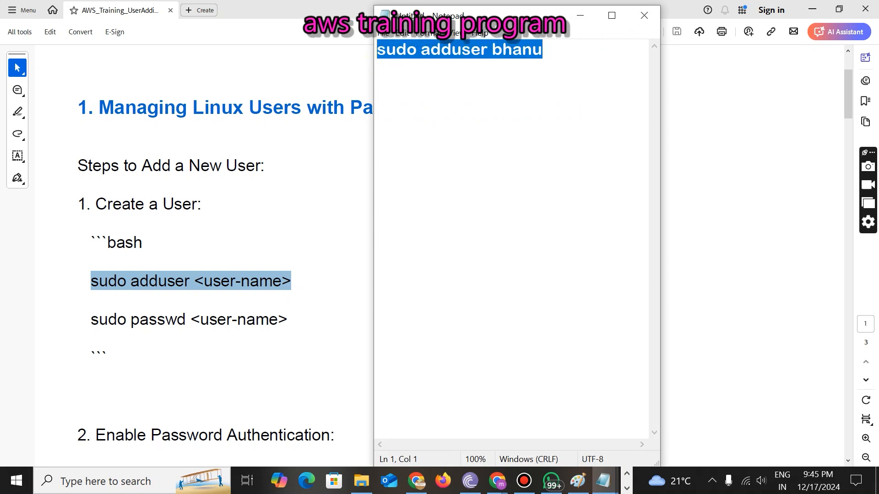
- Paste the edited sudo adduser command at the MobaXterm prompt
left_click(627, 488)
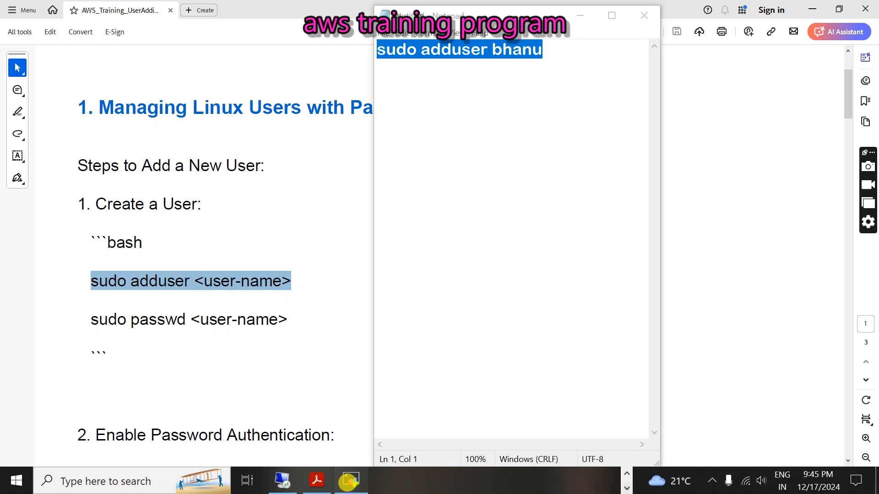
left_click(351, 482)
right_click(343, 359)
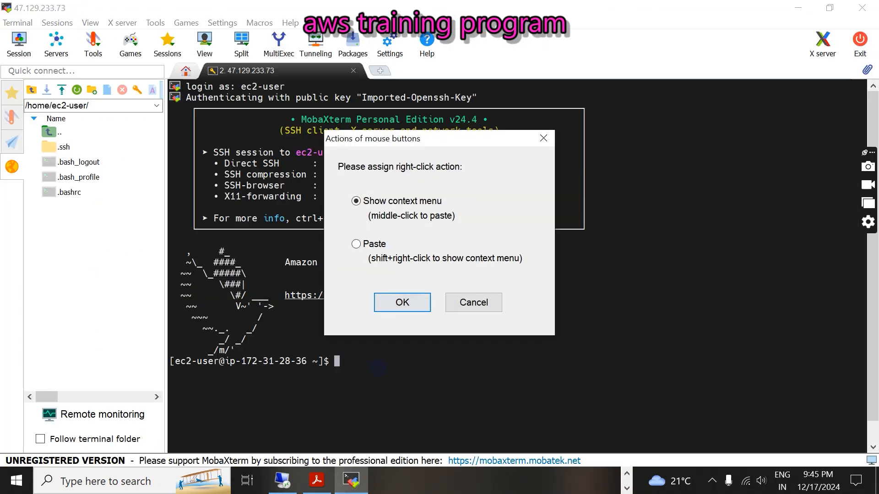
left_click(398, 302)
left_click(426, 78)
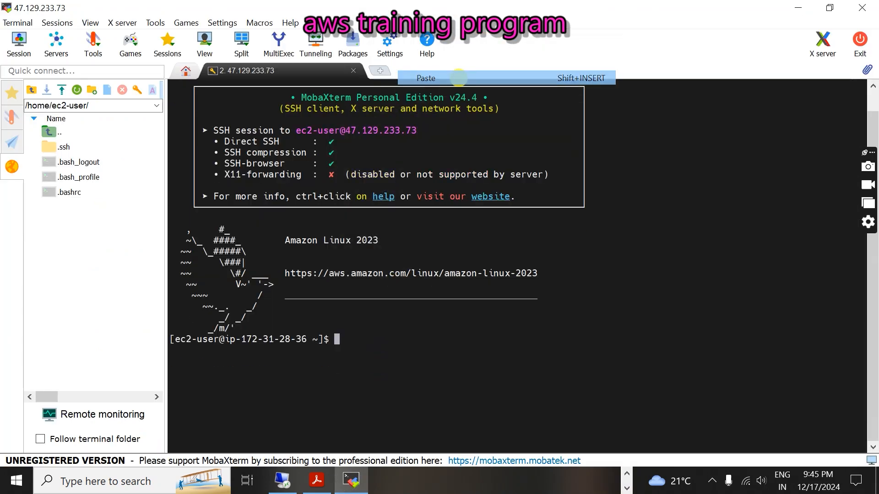
- Run the adduser command to create the user, then select the sudo passwd line in the PDF
key("Return")
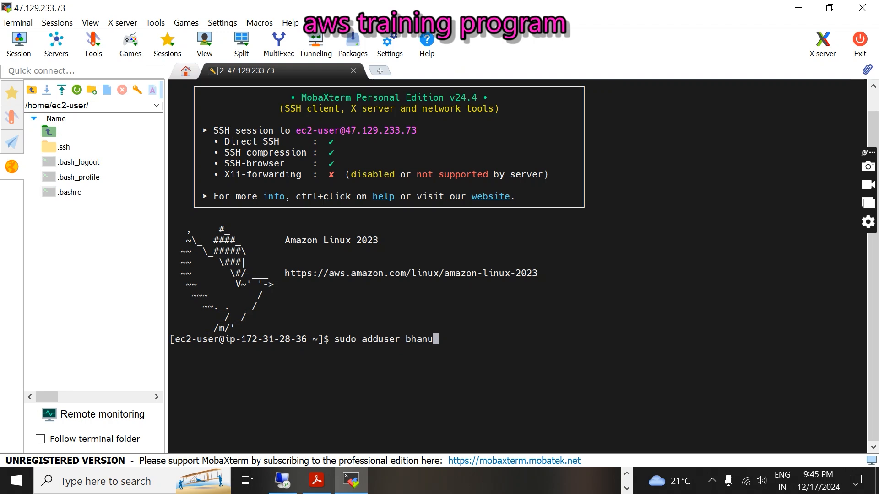
key("ctrl+Left")
key("ctrl+Left")
key("ctrl+Left")
key("Right")
key("Right")
key("Right")
key("Right")
key("Right")
key("Right")
key("Right")
key("Right")
key("Right")
key("Right")
key("Right")
key("Right")
key("Right")
key("Right")
key("Right")
key("Right")
key("Right")
key("Left")
key("Left")
key("Left")
key("Left")
key("Left")
key("Left")
key("Right")
key("Right")
key("Right")
key("Right")
key("Right")
key("Right")
key("Return")
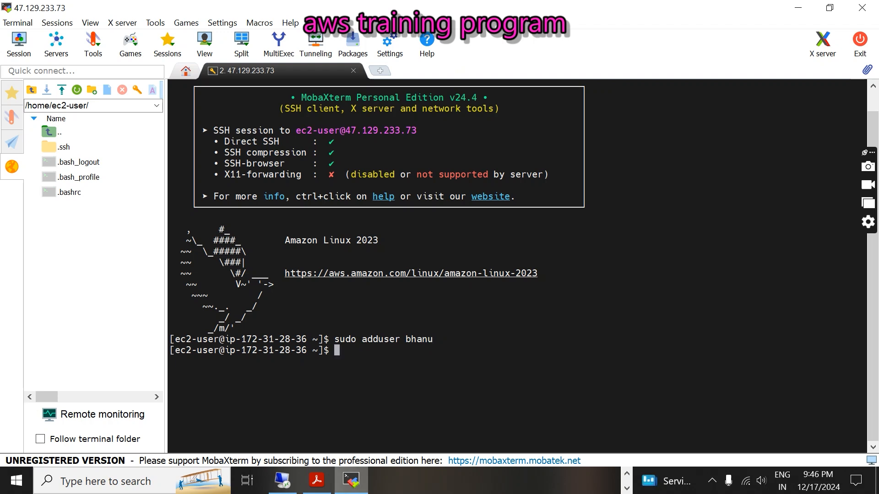
key("alt+Tab")
left_click_drag(91, 319, 287, 320)
key("ctrl+c")
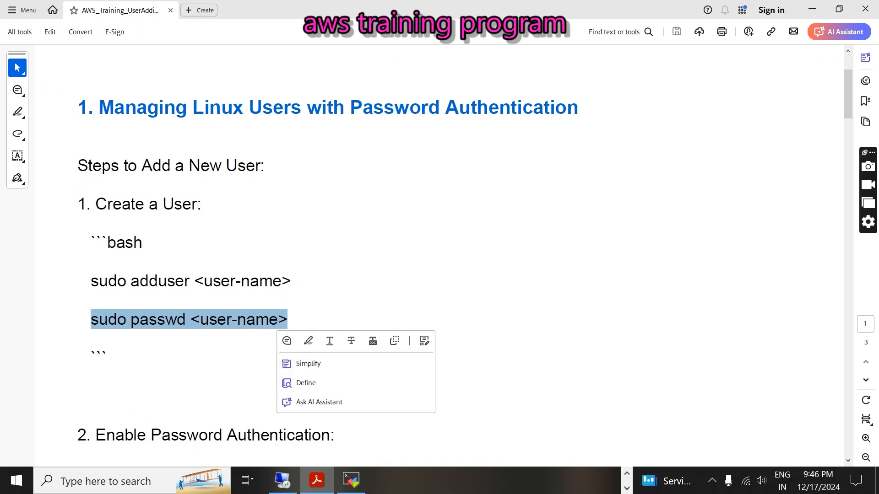
- Bring the Notepad note with the adduser command back up, maximized
left_click(626, 475)
left_click(607, 481)
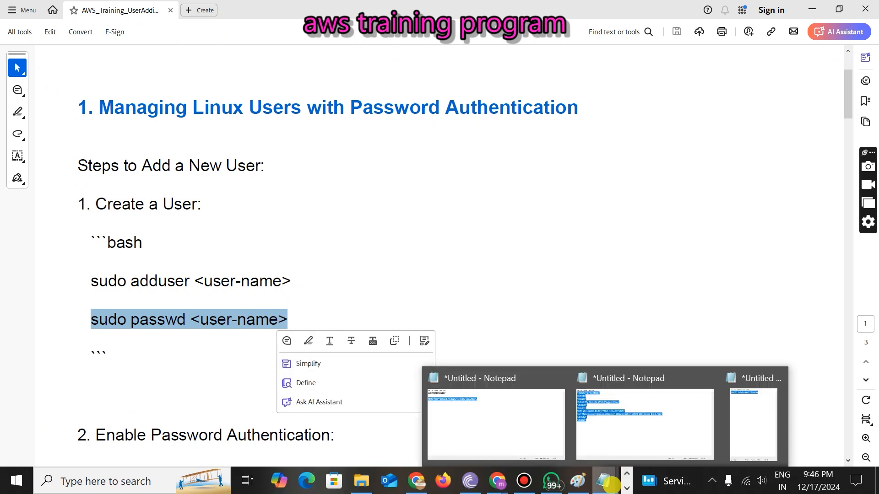
left_click(754, 419)
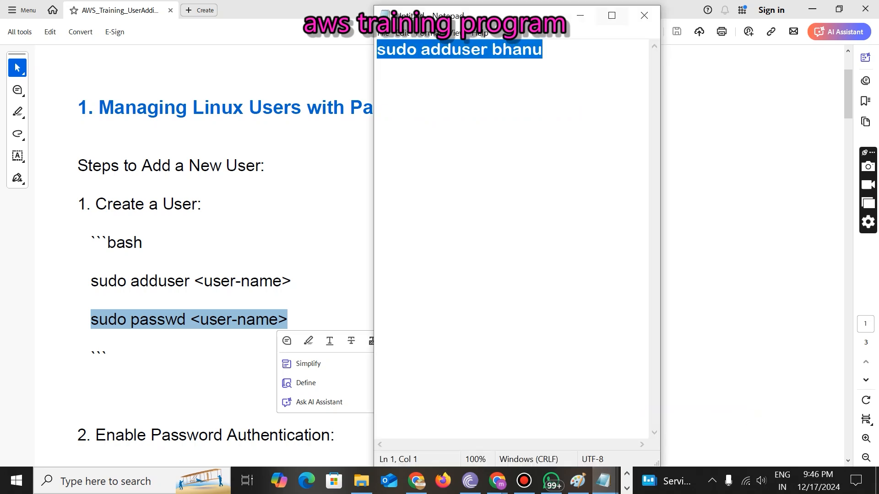
left_click(605, 14)
left_click(336, 75)
- Add the sudo passwd command on line 3 with the account password replacing <user-name>, then minimize Notepad
key("Return")
key("Return")
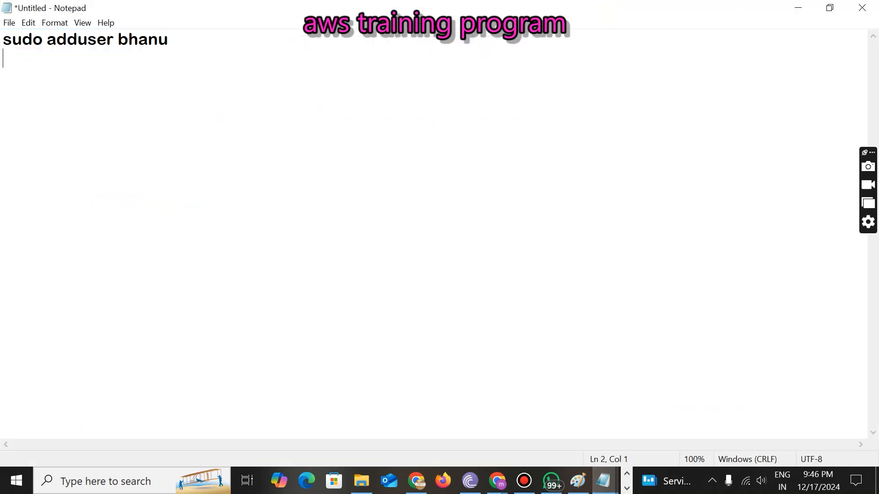
key("ctrl+v")
key("BackSpace")
key("BackSpace")
key("BackSpace")
key("BackSpace")
key("BackSpace")
key("BackSpace")
key("BackSpace")
key("BackSpace")
key("BackSpace")
key("BackSpace")
key("BackSpace")
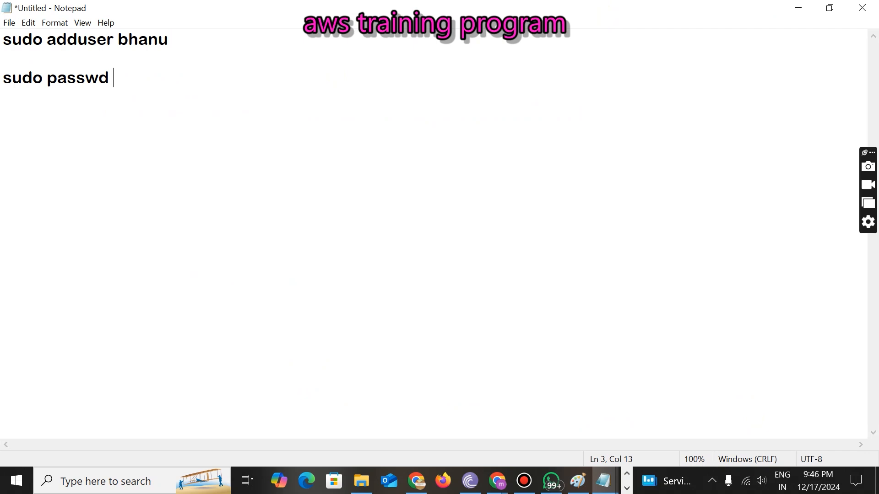
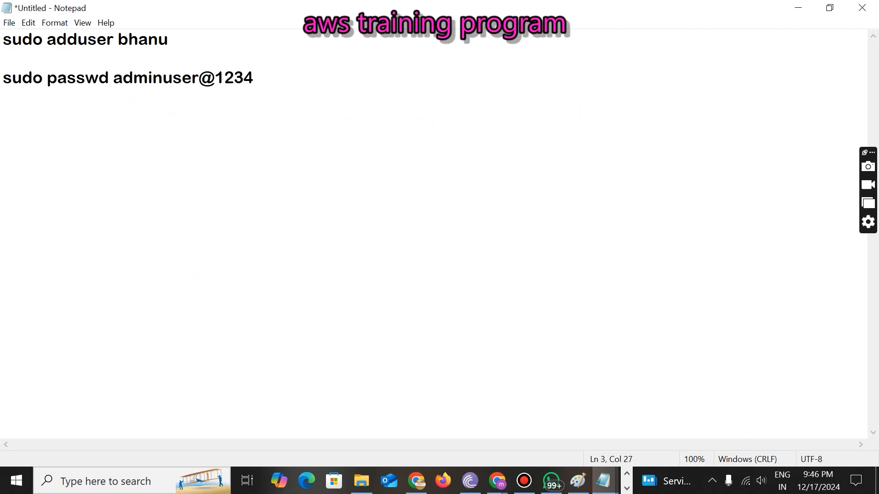
left_click_drag(259, 78, 118, 77)
key("ctrl+c")
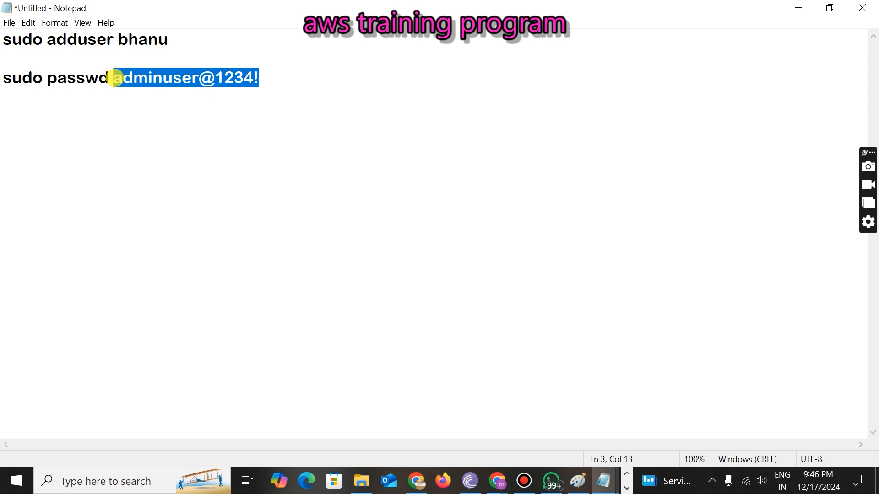
left_click(797, 6)
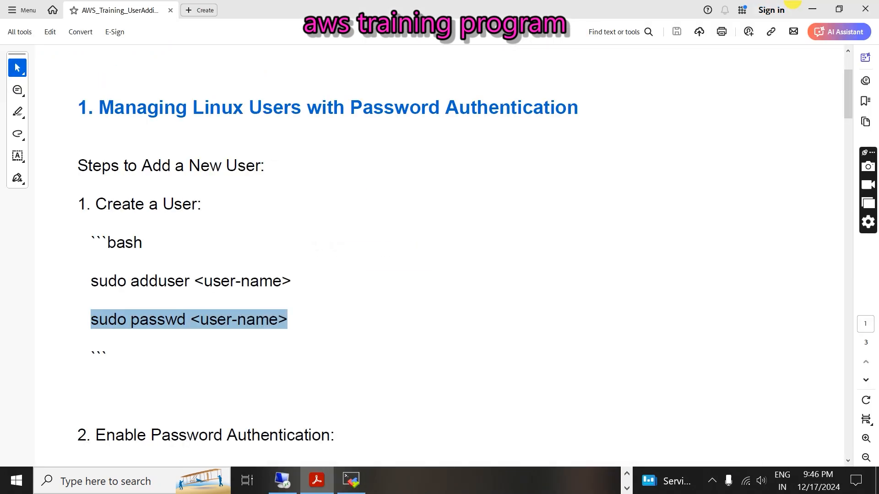
- Return to the MobaXterm terminal and erase a mistakenly pasted password
left_click(351, 480)
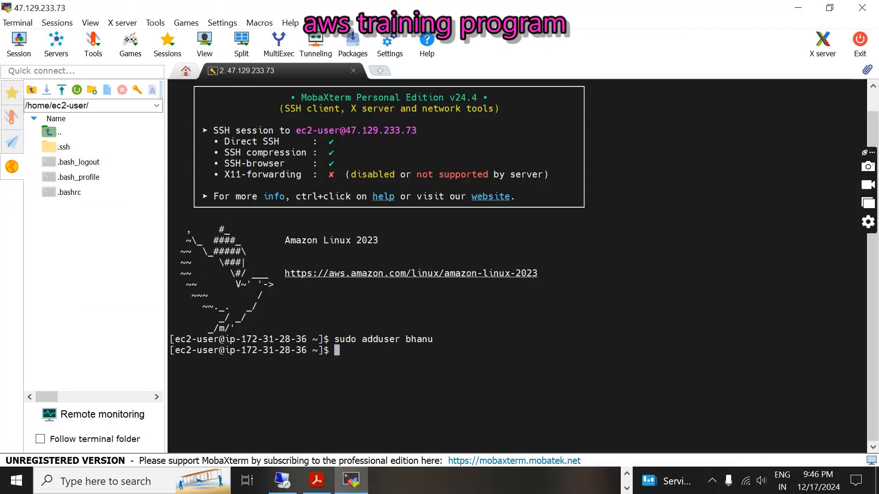
right_click(369, 363)
left_click(365, 394)
key("shift+Insert")
key("BackSpace")
key("BackSpace")
key("BackSpace")
key("BackSpace")
key("BackSpace")
key("BackSpace")
key("BackSpace")
key("BackSpace")
key("BackSpace")
key("BackSpace")
key("BackSpace")
key("BackSpace")
key("BackSpace")
key("BackSpace")
key("BackSpace")
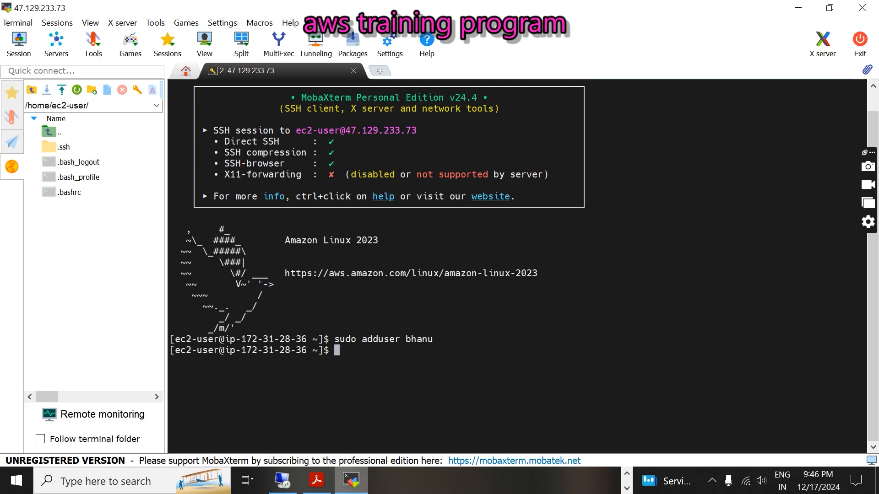
left_click(320, 473)
left_click(320, 472)
- Run sudo passwd for the new username and enter the new password twice
type("sudo passwd")
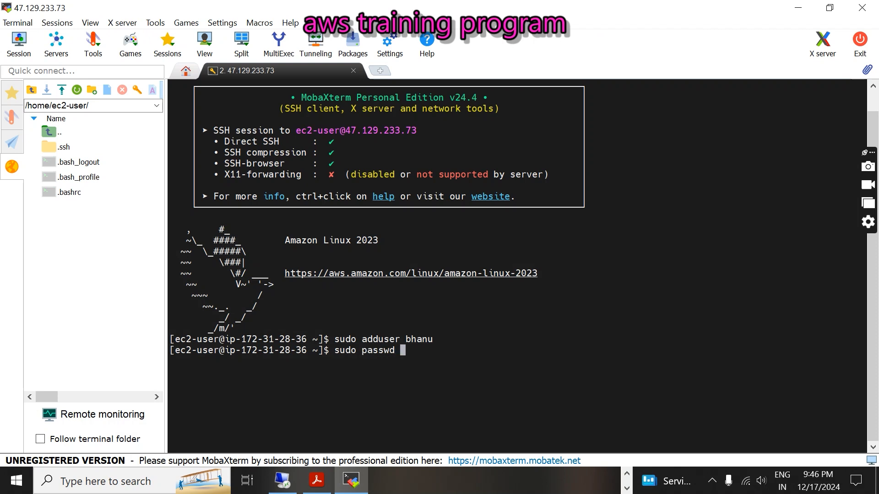
key("shift+Insert")
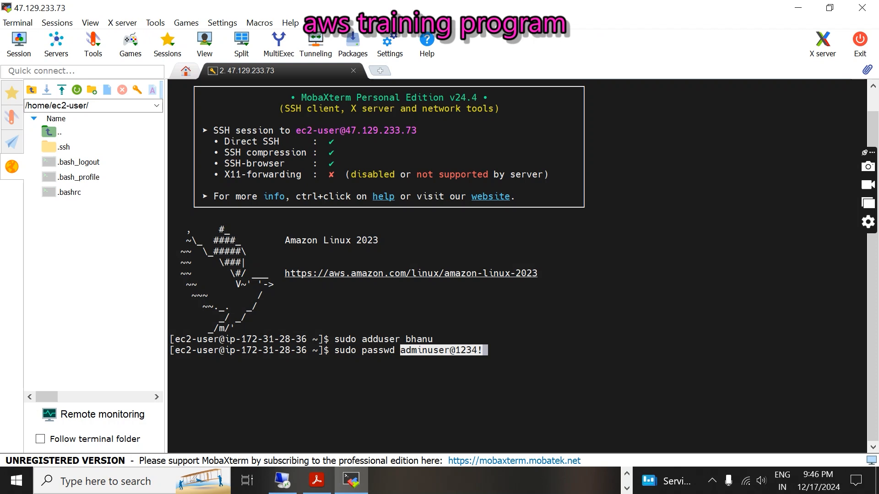
key("BackSpace")
key("BackSpace")
key("BackSpace")
key("BackSpace")
key("BackSpace")
key("BackSpace")
key("BackSpace")
key("BackSpace")
key("BackSpace")
key("BackSpace")
key("BackSpace")
key("BackSpace")
key("BackSpace")
key("BackSpace")
key("BackSpace")
key("BackSpace")
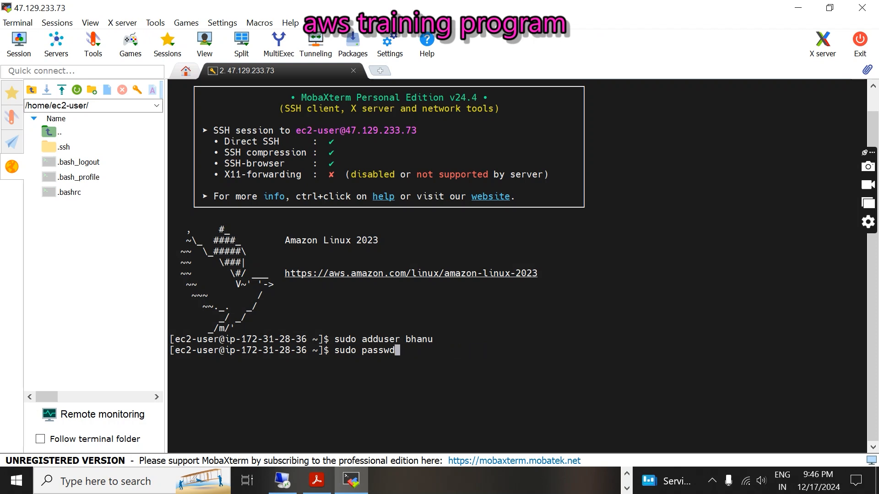
type("bhanu")
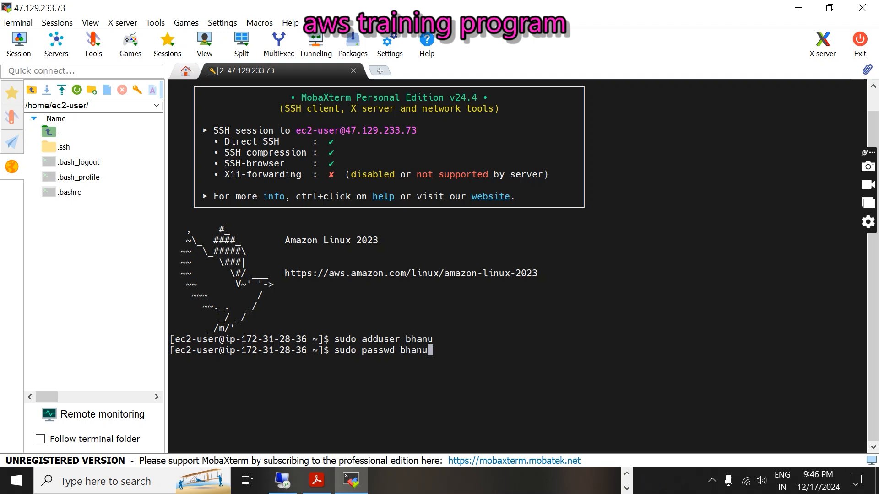
key("Return")
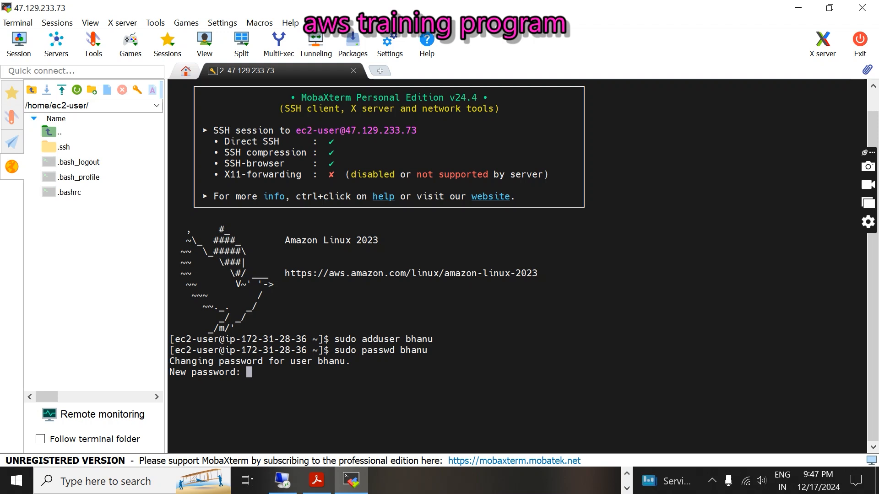
key("Return")
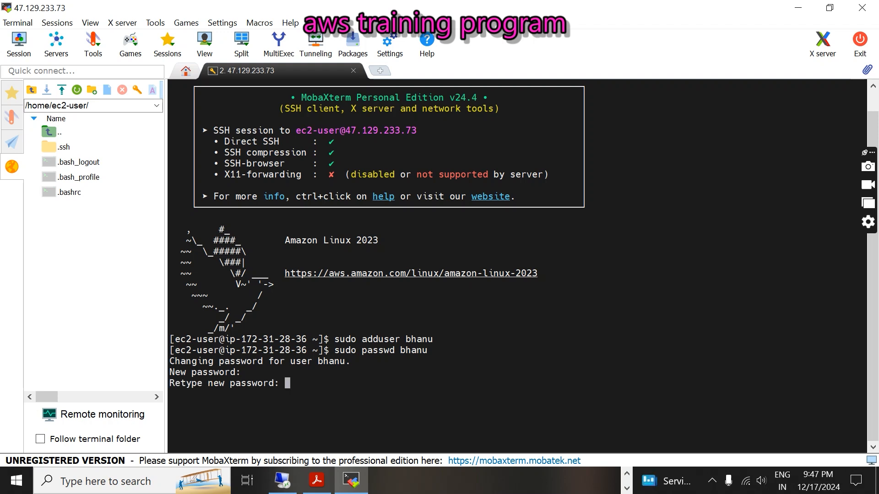
key("Return")
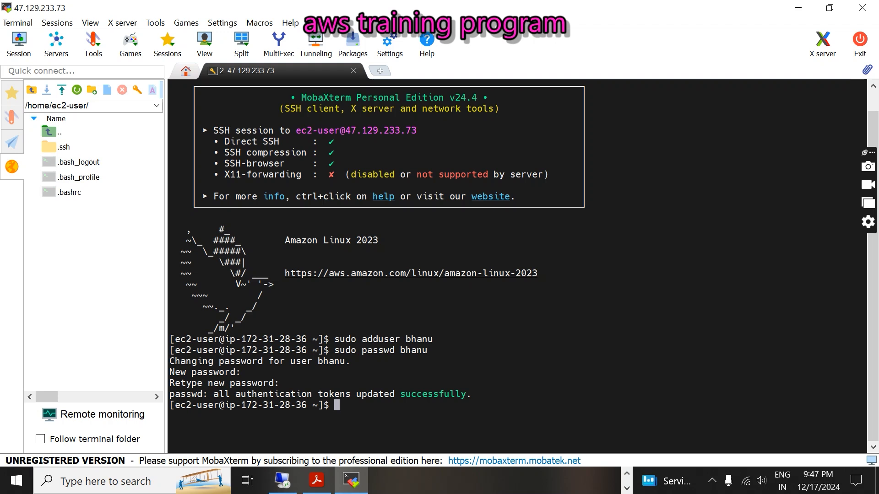
left_click_drag(357, 395, 476, 398)
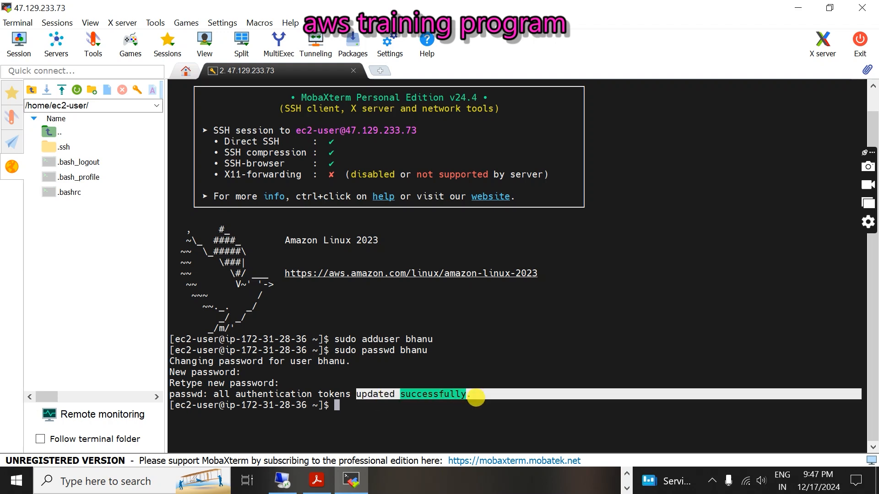
left_click(460, 413)
left_click(316, 481)
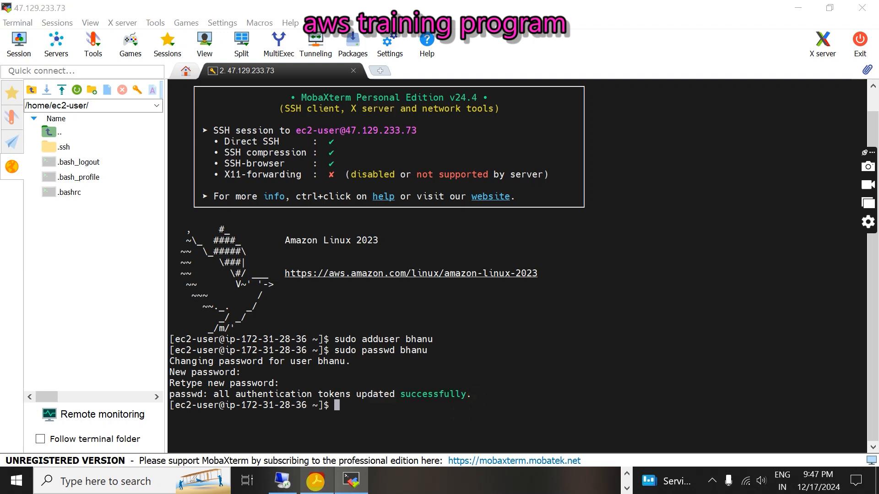
- Scroll to the Enable Password Authentication step and highlight its heading, the sshd_config name and command line
scroll(439, 255, "down", 3)
scroll(440, 255, "down", 3)
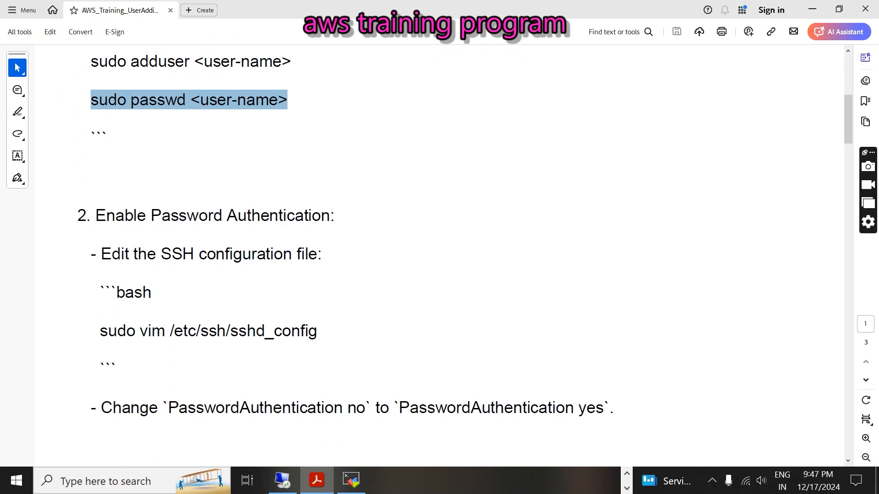
scroll(440, 256, "down", 2)
left_click_drag(96, 150, 348, 153)
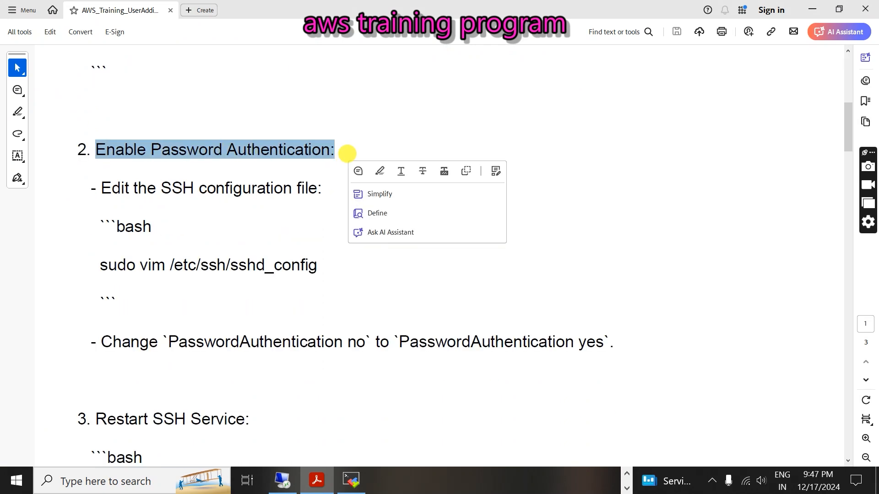
left_click(347, 153)
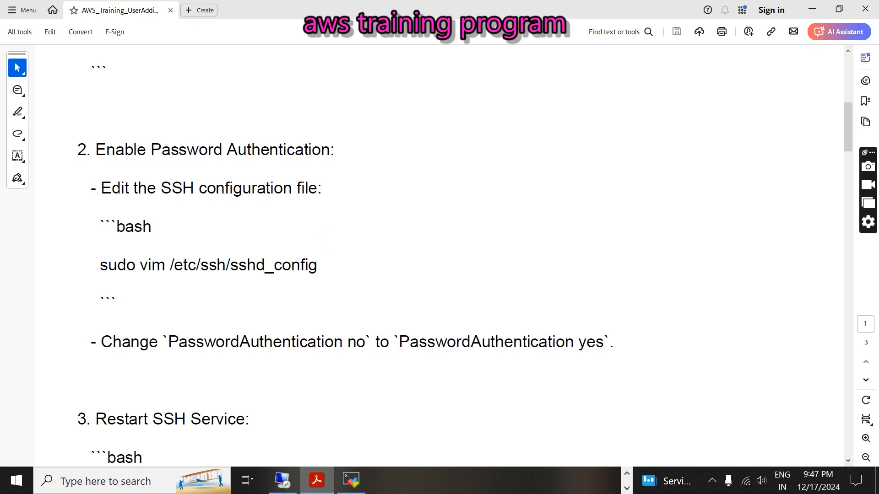
left_click_drag(238, 265, 318, 264)
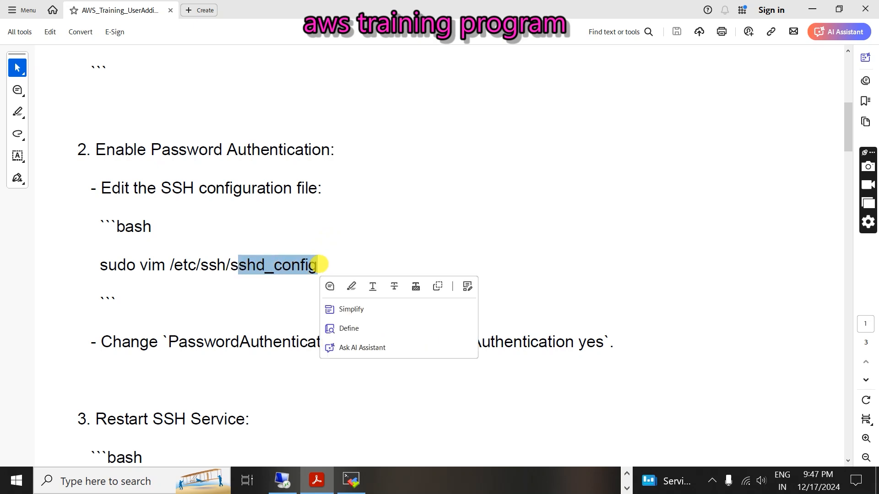
left_click(271, 296)
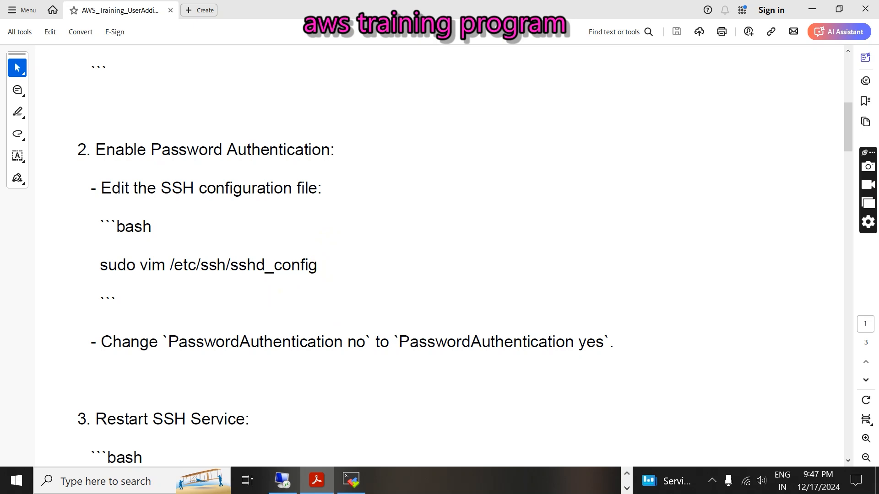
left_click_drag(100, 265, 328, 270)
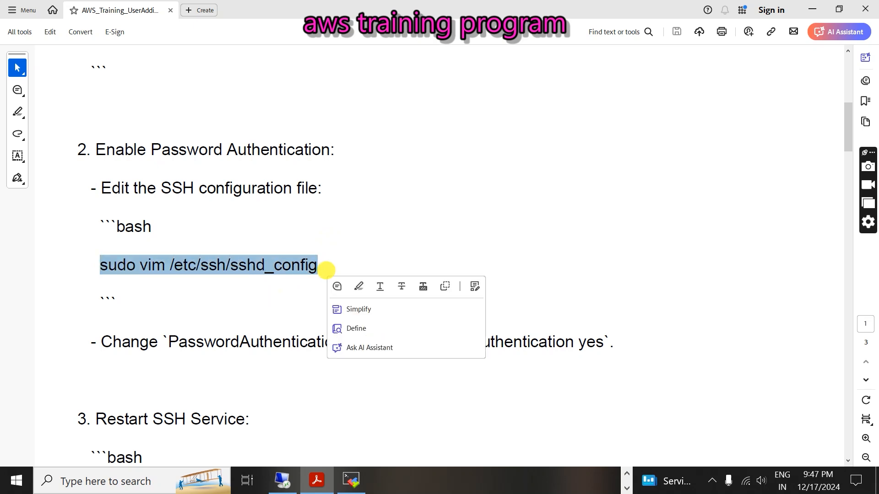
left_click(255, 302)
- Mark the PasswordAuthentication no-to-yes change, select 'sudo vim /etc/ssh/sshd_config', and return to MobaXterm
left_click_drag(177, 342, 334, 342)
left_click(328, 371)
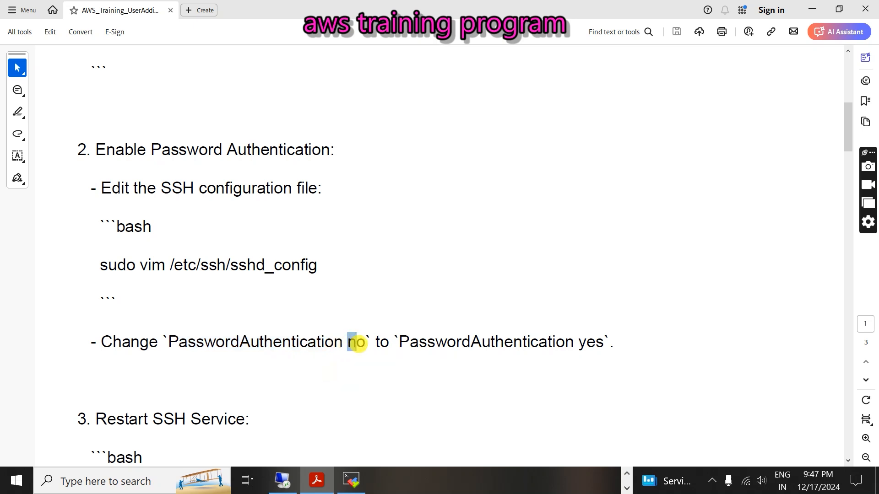
left_click(360, 342)
left_click_drag(578, 342, 596, 343)
left_click_drag(99, 264, 320, 266)
key("ctrl+c")
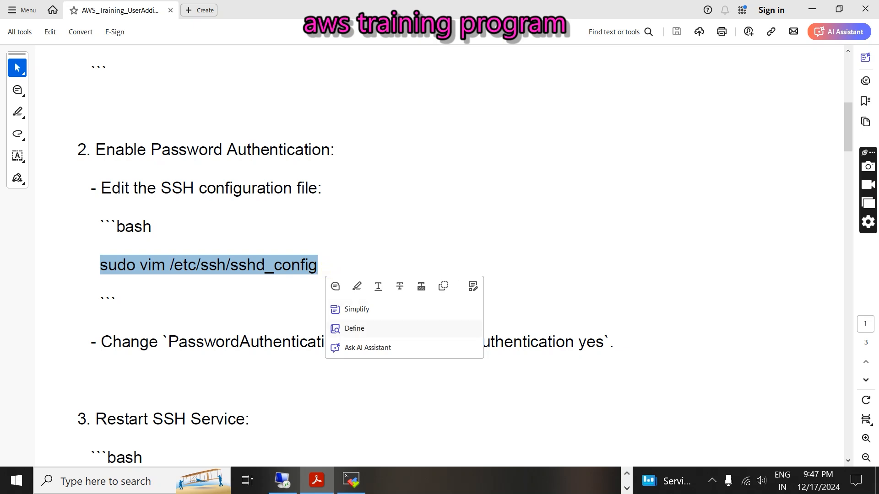
left_click(351, 480)
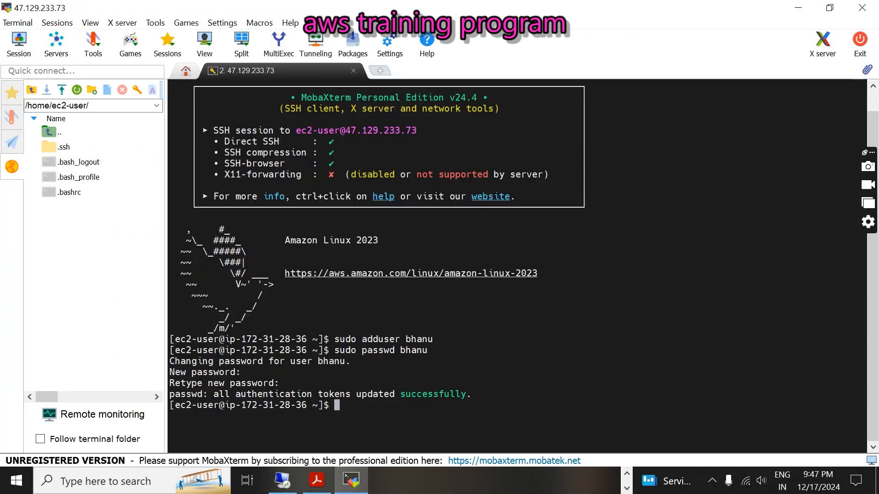
- Open /etc/ssh/sshd_config in vim and go to the PasswordAuthentication line in insert mode
key("shift+Insert")
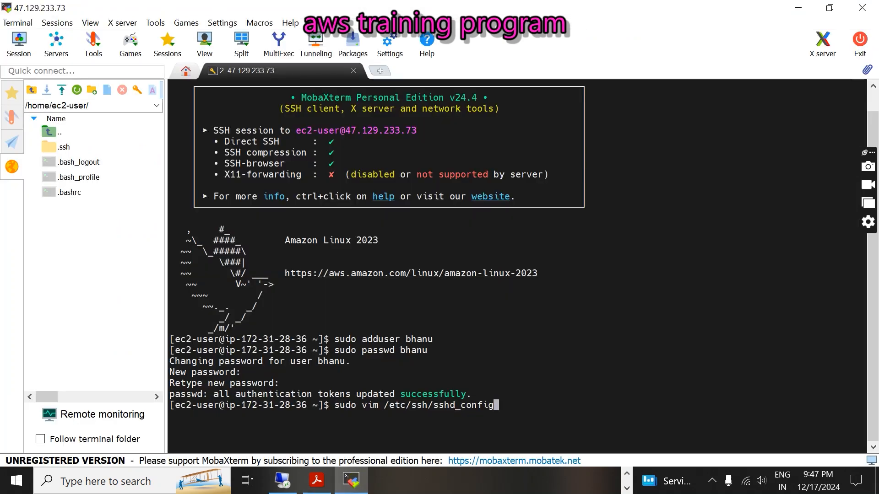
key("Return")
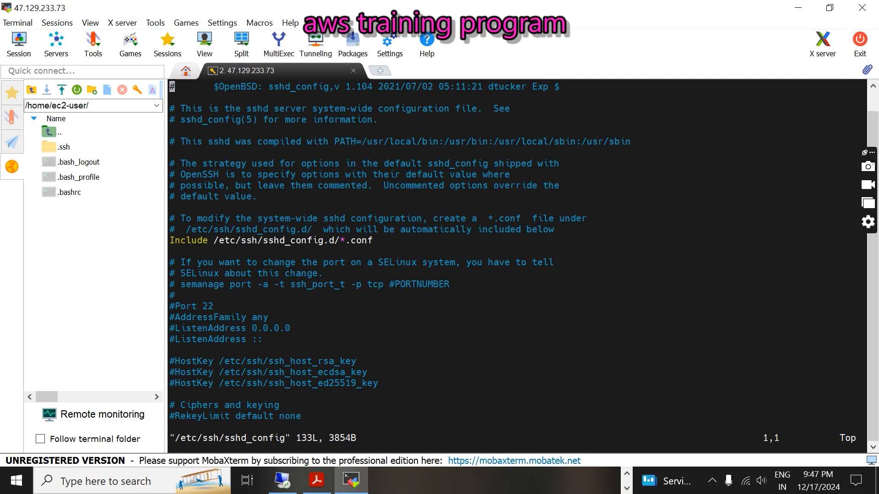
key("a")
key("Down")
key("Down")
key("Down")
key("Down")
key("Down")
key("Down")
key("Down")
key("Down")
key("Down")
key("Down")
key("Down")
key("Down")
key("Down")
key("Down")
key("Down")
key("Down")
key("Down")
key("Down")
key("Down")
key("Down")
key("Down")
key("Down")
key("Down")
key("Down")
key("Down")
key("Down")
key("Down")
key("Down")
key("Down")
key("Down")
key("Down")
key("Down")
key("Down")
key("Down")
key("Down")
key("Down")
key("Down")
key("Down")
key("Down")
key("Down")
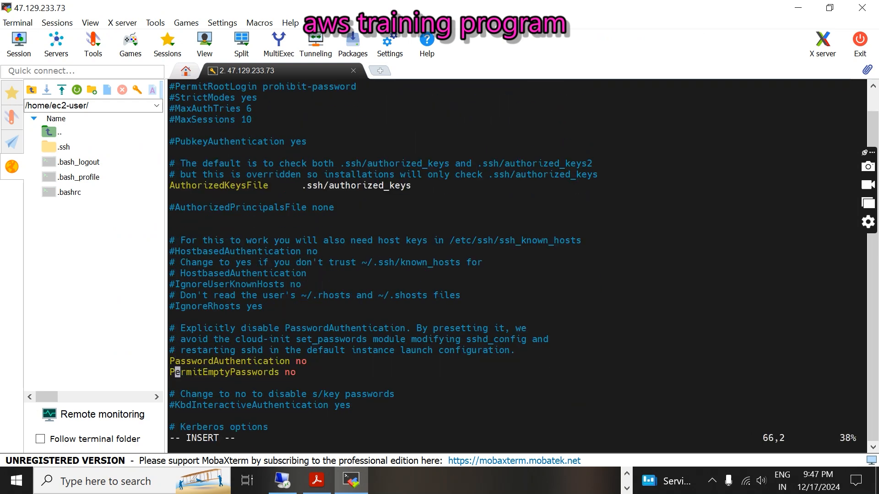
key("Up")
key("Left")
key("Right")
key("Right")
key("Right")
key("Right")
key("Right")
key("Right")
key("Right")
key("Right")
key("Right")
key("Right")
key("Right")
key("Right")
key("Right")
key("Right")
key("Right")
key("Right")
key("Right")
key("Right")
key("Right")
key("Right")
key("Right")
key("Right")
key("Right")
key("Right")
key("Right")
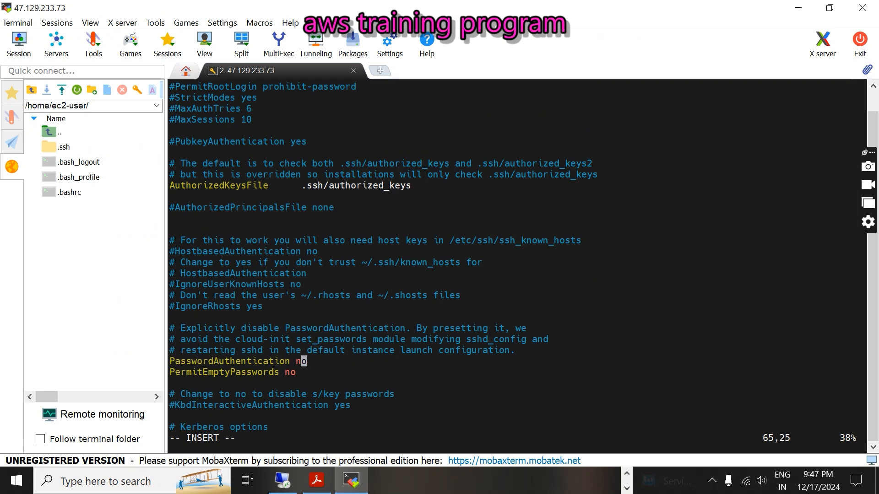
- Replace 'no' with 'yes' for PasswordAuthentication and save the file with :wq
key("BackSpace")
key("BackSpace")
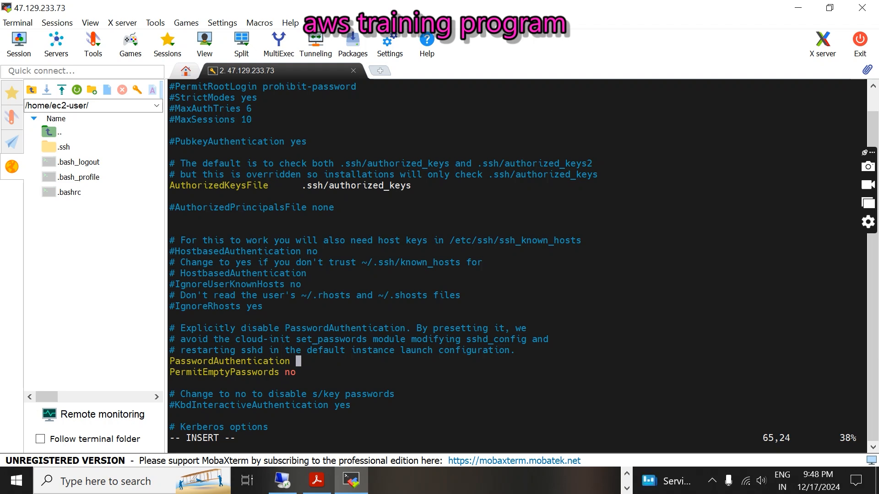
type("yes")
key("Escape")
type(":wq")
key("Return")
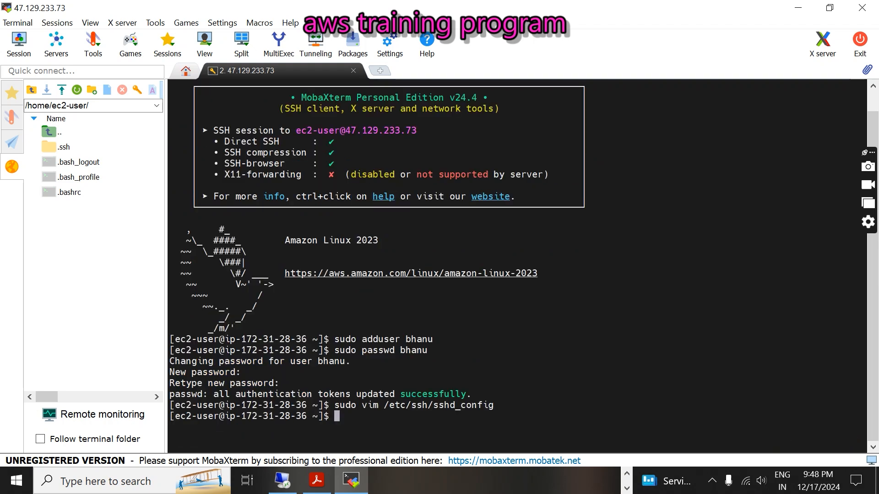
left_click_drag(362, 406, 374, 406)
- Back in the PDF guide, highlight 'PasswordAuthentication yes' in the Change line
left_click(370, 416)
left_click(317, 481)
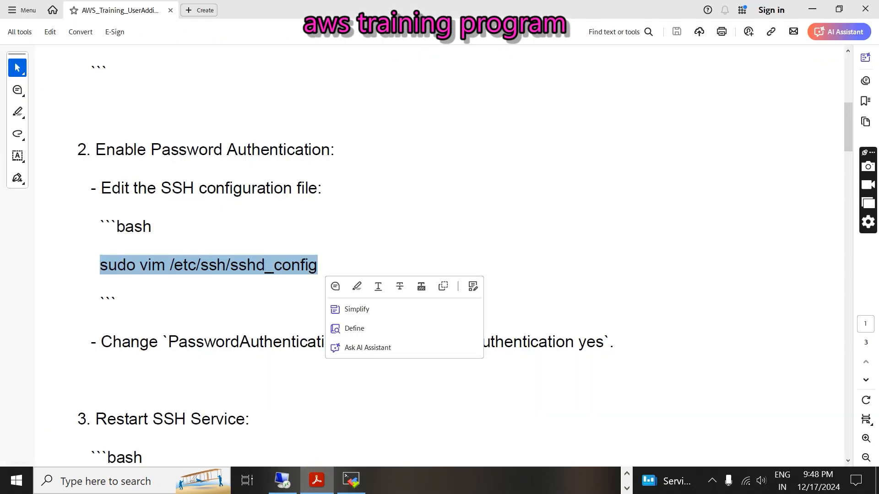
left_click(188, 343)
left_click_drag(394, 341, 610, 340)
left_click(447, 383)
- Scroll to the Restart SSH Service step and highlight the restart command and its 'sshd' part
scroll(448, 382, "down", 4)
scroll(439, 257, "down", 1)
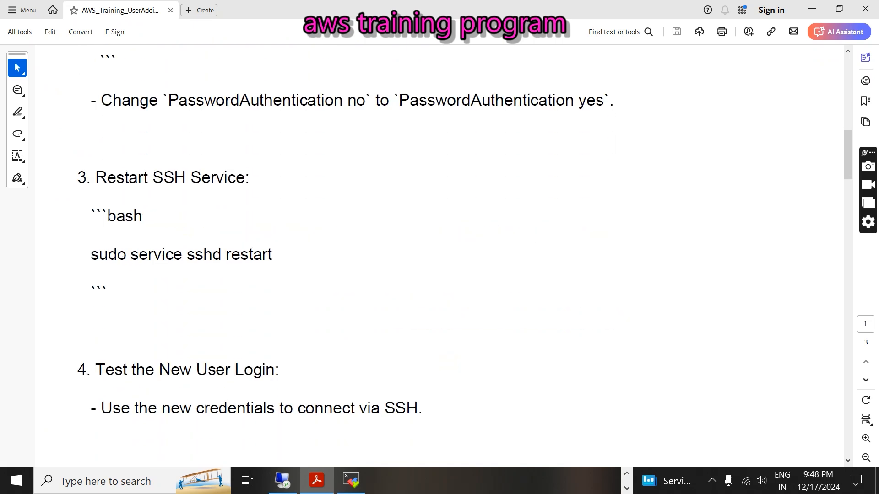
left_click_drag(92, 254, 276, 252)
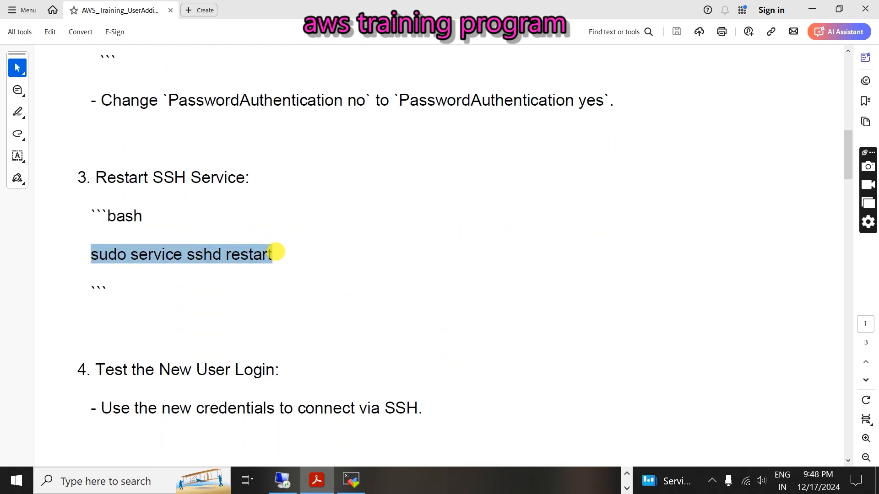
left_click(194, 283)
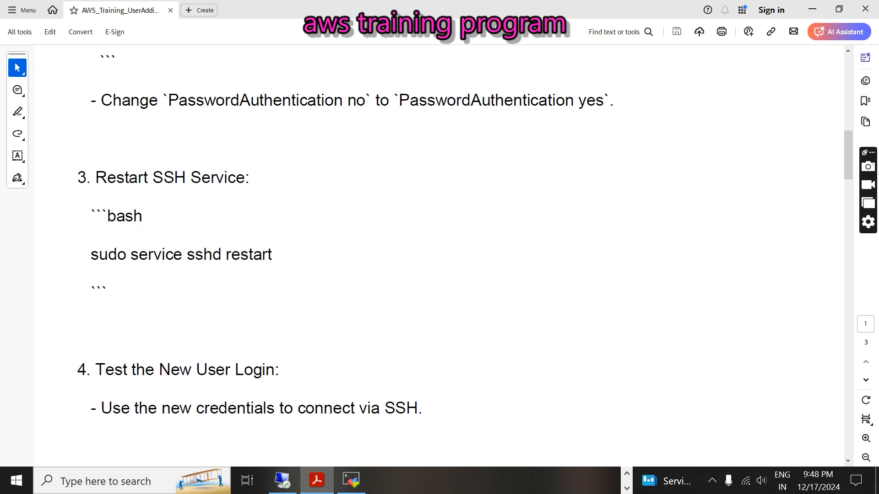
left_click_drag(188, 255, 222, 255)
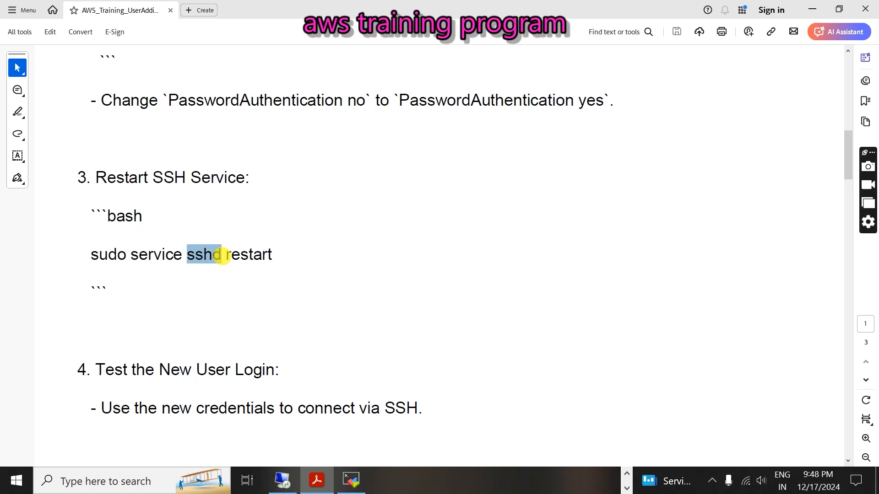
left_click(222, 255)
left_click_drag(187, 255, 219, 255)
left_click(219, 255)
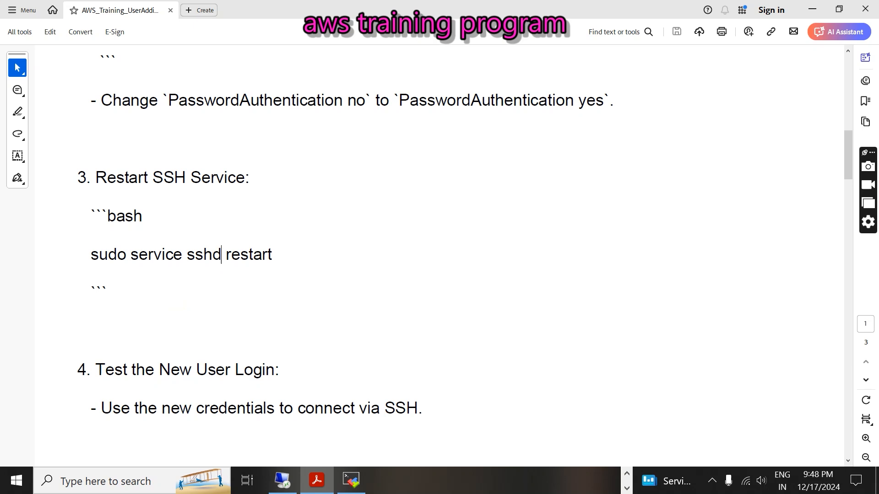
- Copy 'sudo service sshd restart' into MobaXterm, run it, and return to the guide
left_click_drag(90, 255, 278, 261)
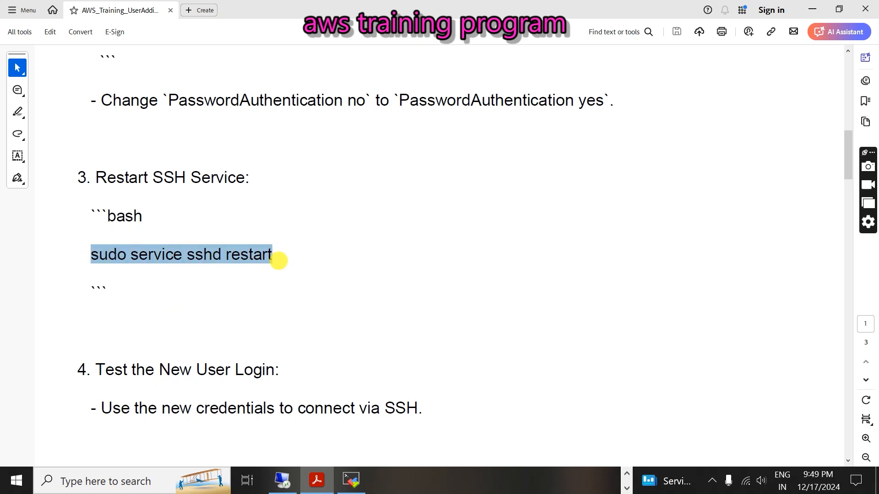
right_click(275, 256)
left_click(291, 271)
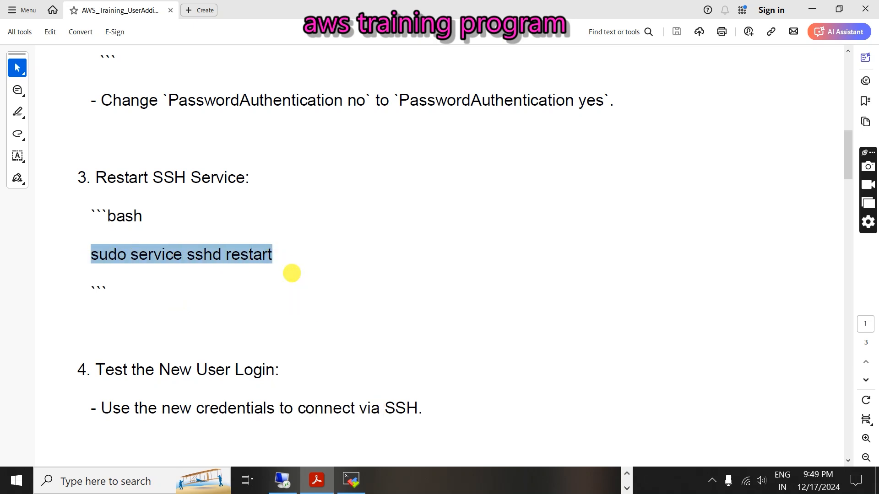
left_click(351, 479)
key("shift+Insert")
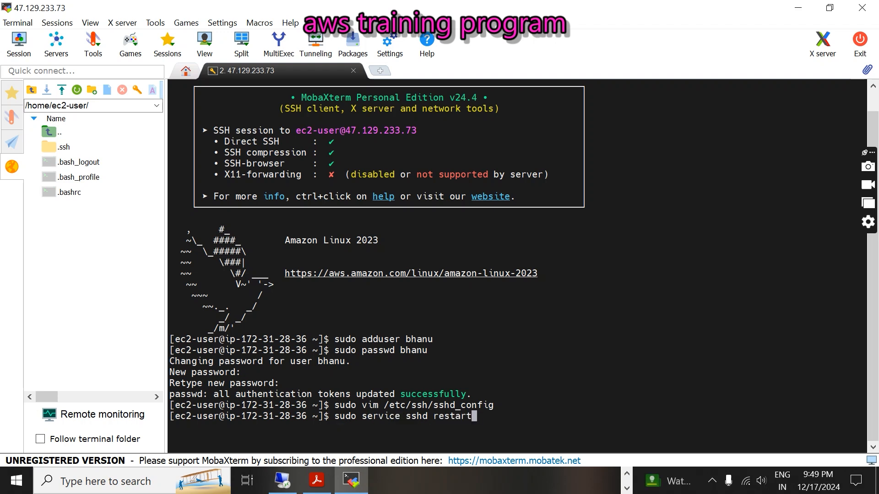
key("Return")
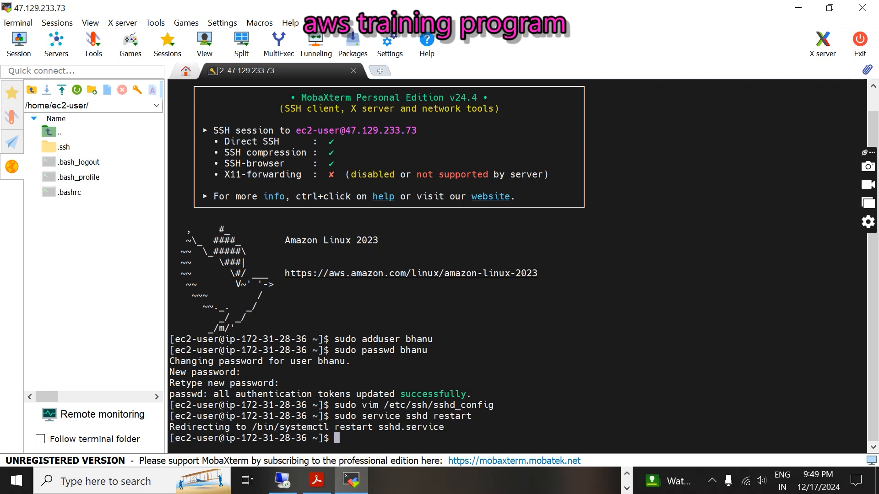
left_click(315, 480)
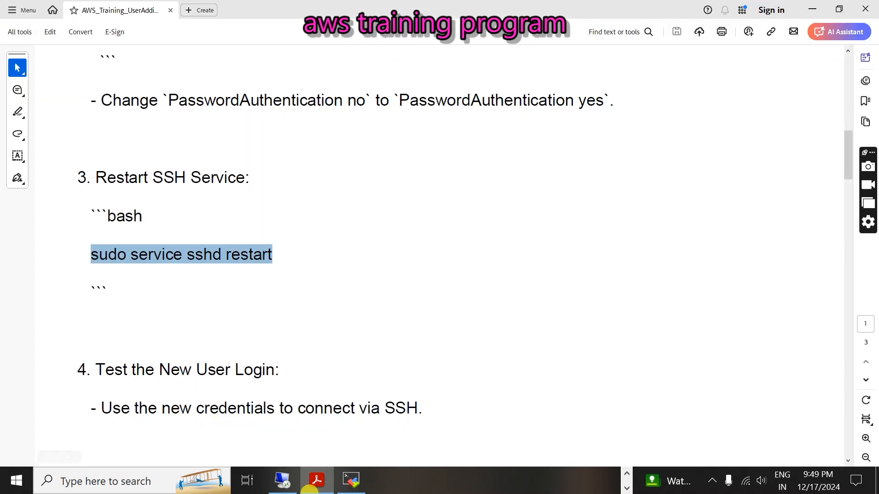
- Scroll to the Test the New User Login step and highlight its heading and SSH credentials text
scroll(440, 257, "down", 3)
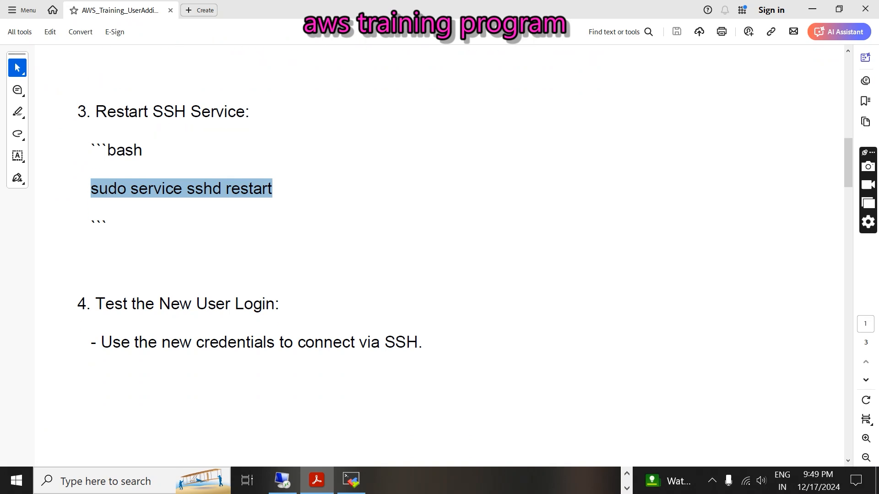
scroll(439, 257, "down", 3)
left_click_drag(96, 238, 271, 239)
left_click(182, 294)
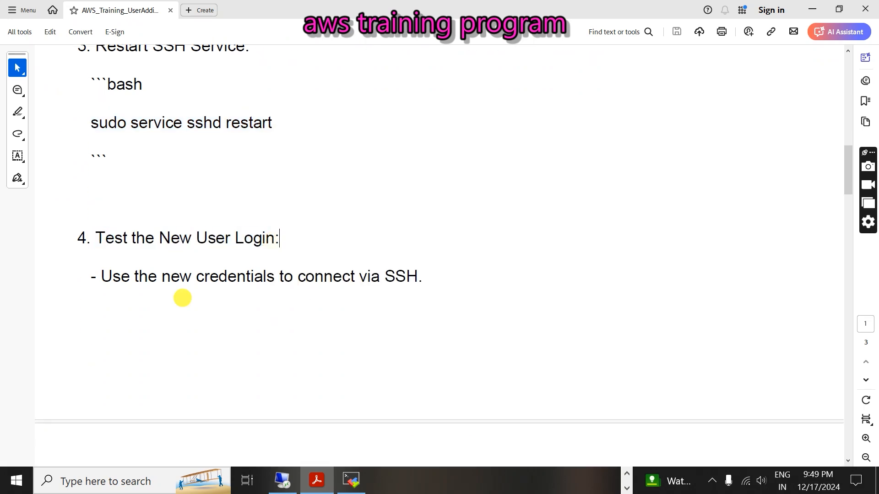
left_click_drag(159, 238, 290, 244)
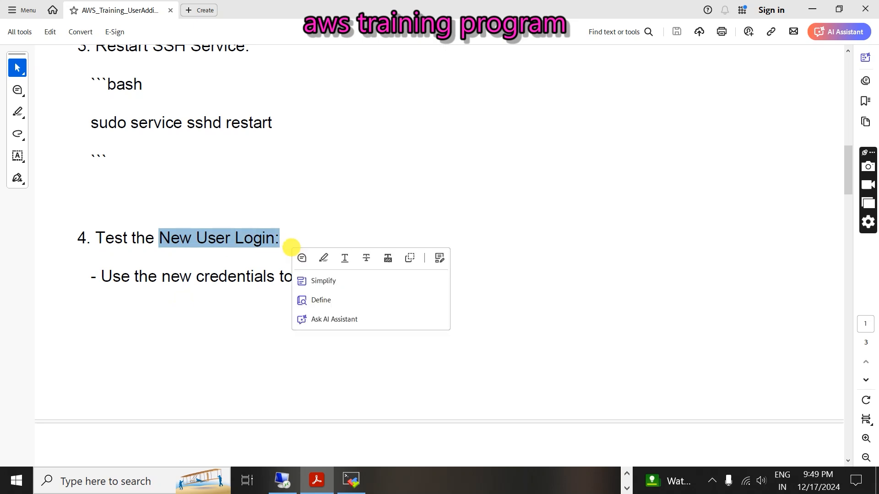
left_click(189, 299)
left_click_drag(161, 277, 444, 287)
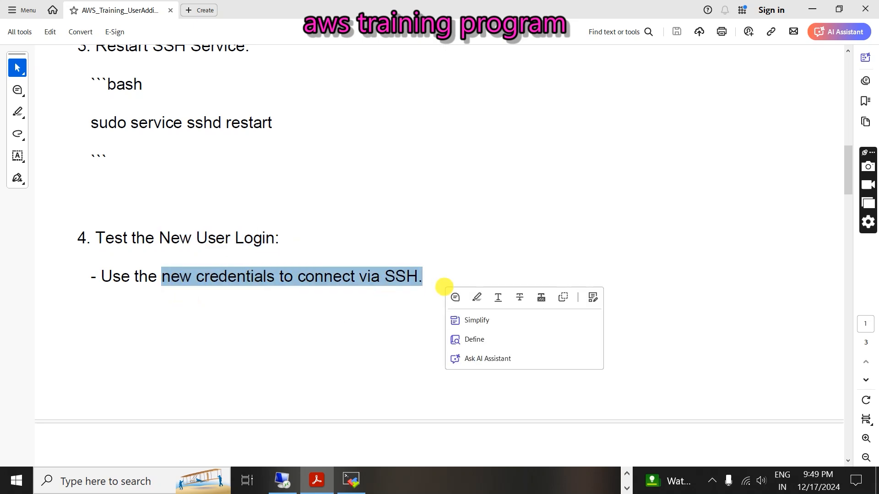
left_click(294, 314)
- Scroll on to page 2 to review the create user and directory commands
scroll(294, 314, "down", 10)
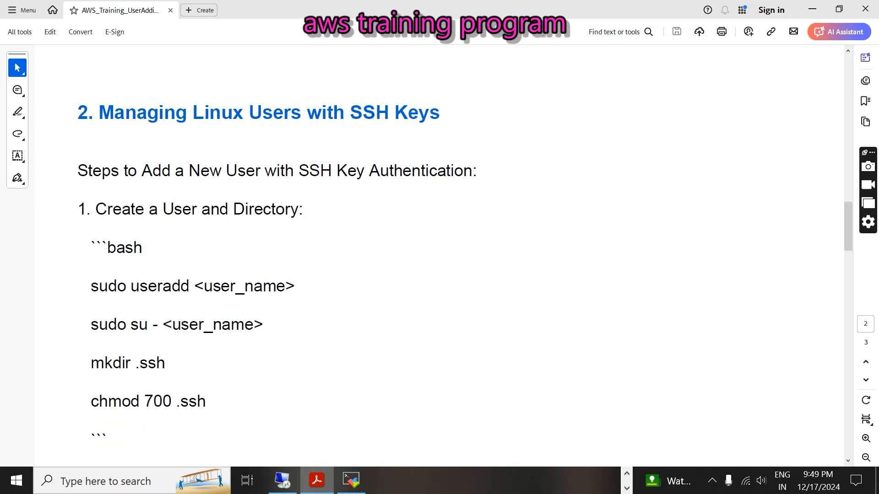
scroll(439, 256, "down", 1)
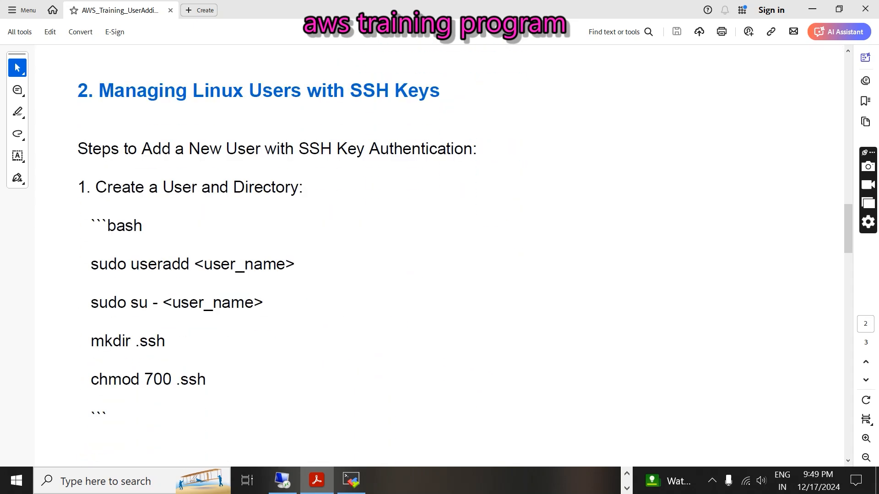
left_click_drag(87, 90, 225, 373)
left_click(188, 402)
scroll(188, 402, "down", 20)
scroll(440, 257, "down", 14)
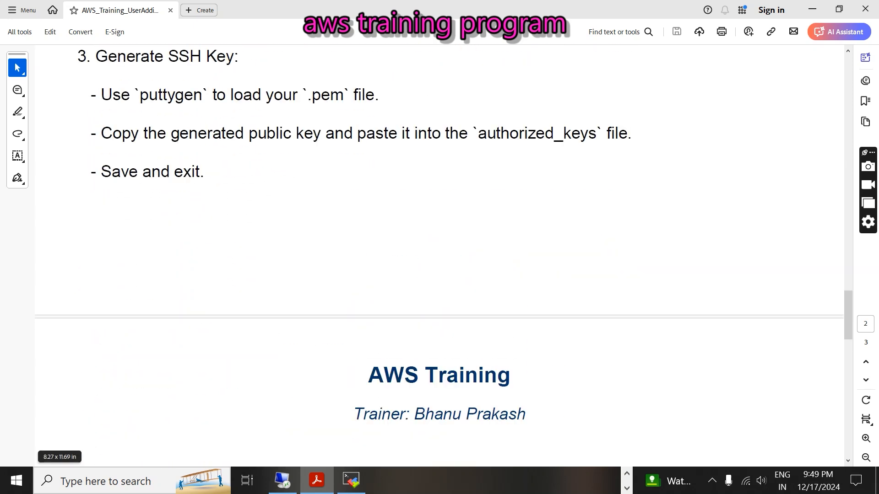
scroll(439, 257, "up", 20)
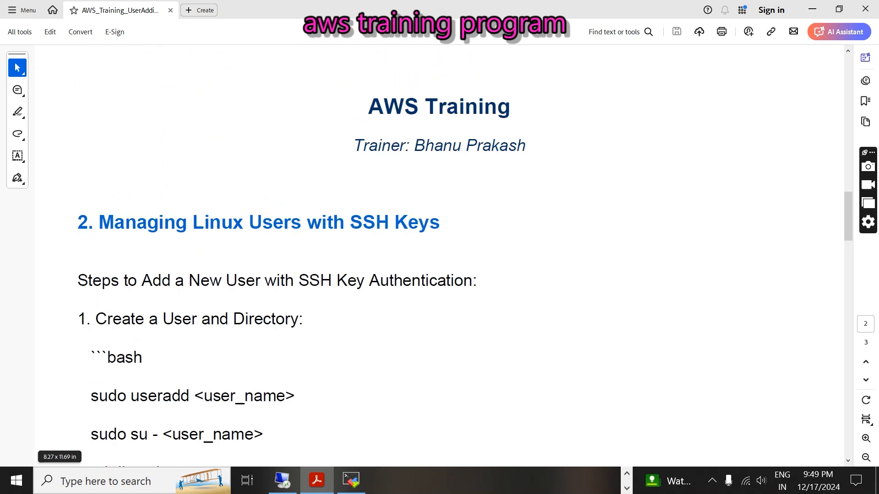
scroll(440, 256, "up", 20)
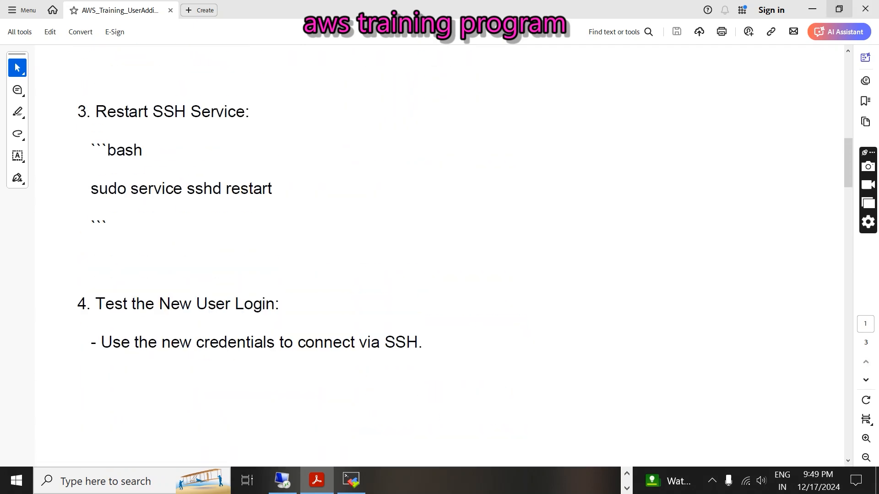
- Copy the instance's public IPv4 address from the EC2 console and return to MobaXterm
left_click(812, 8)
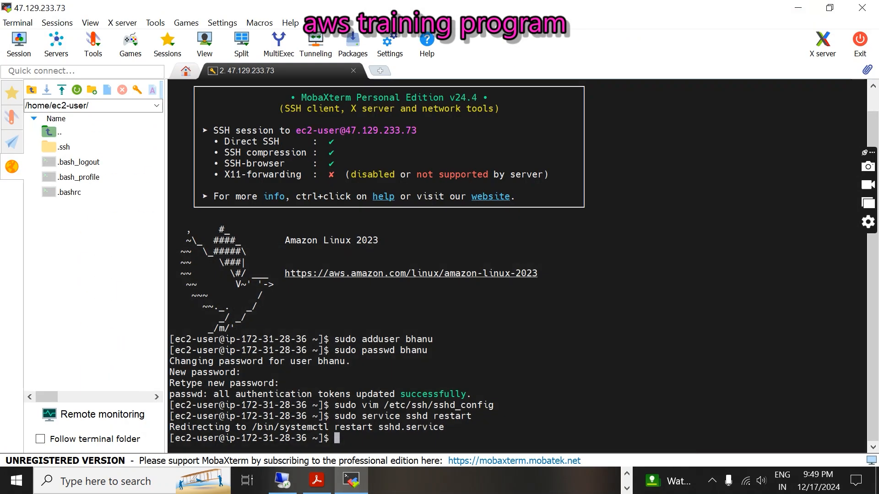
left_click(627, 474)
left_click(502, 478)
left_click(414, 429)
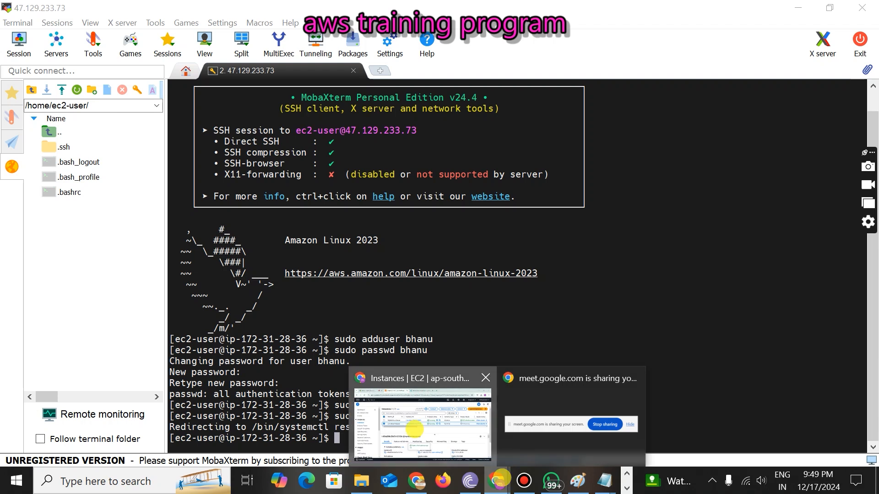
left_click(415, 411)
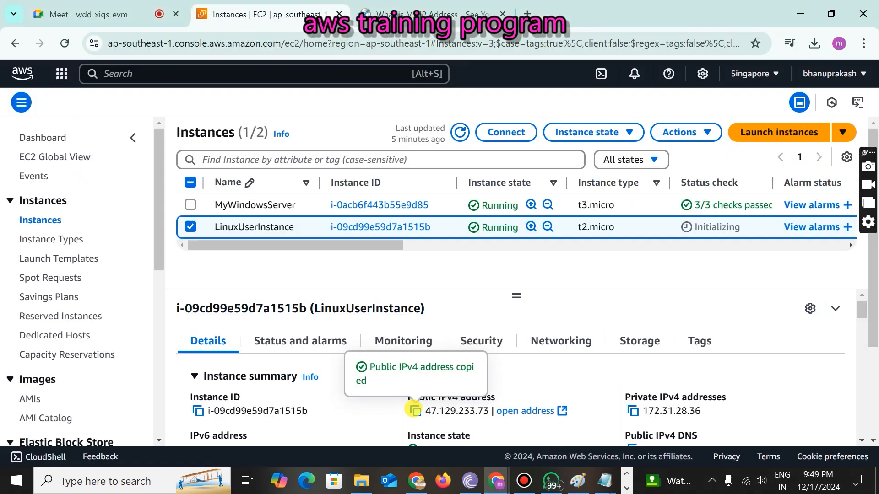
left_click(626, 488)
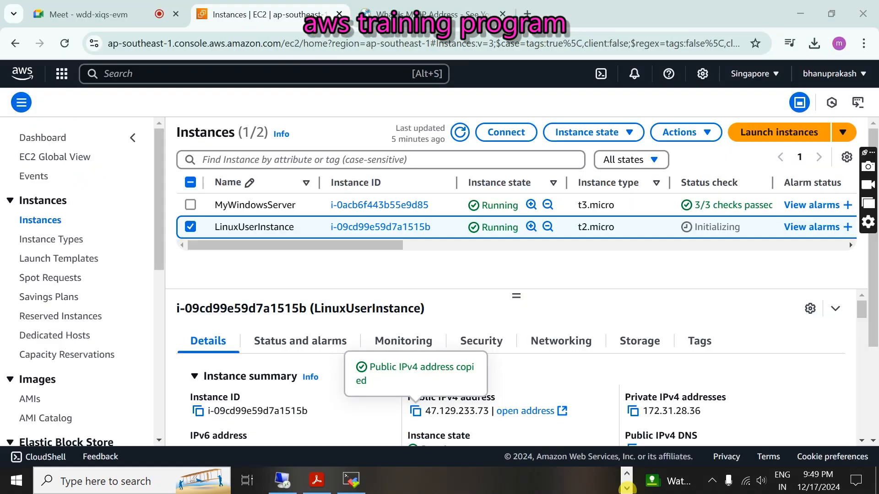
left_click(351, 480)
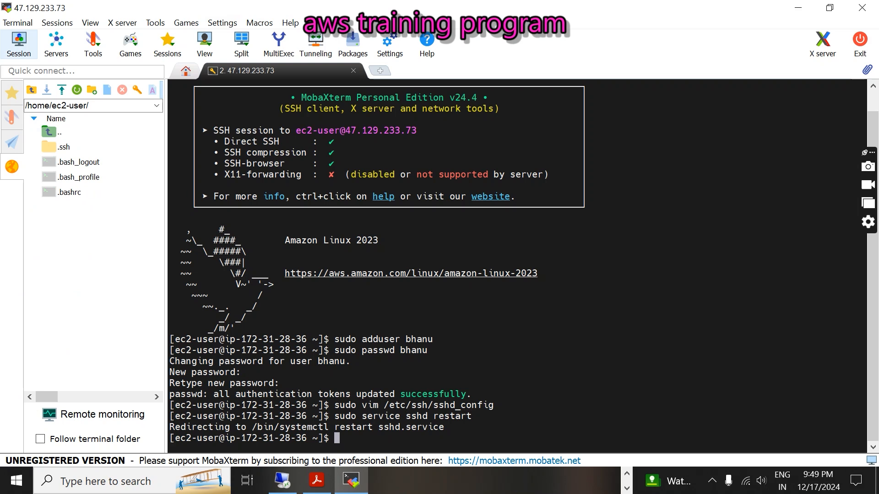
- Create an SSH session to 47.129.233.73 using the LinuxUserInstance private key
left_click(18, 44)
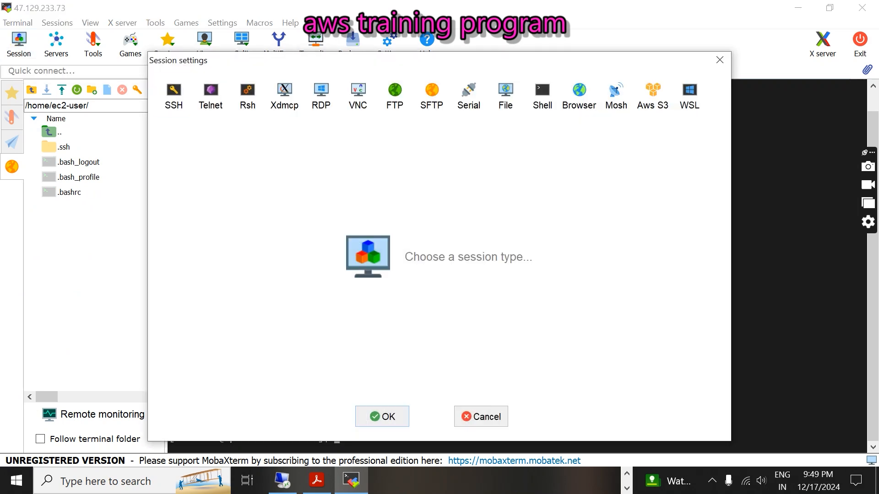
left_click(170, 98)
type("47.129.233.73")
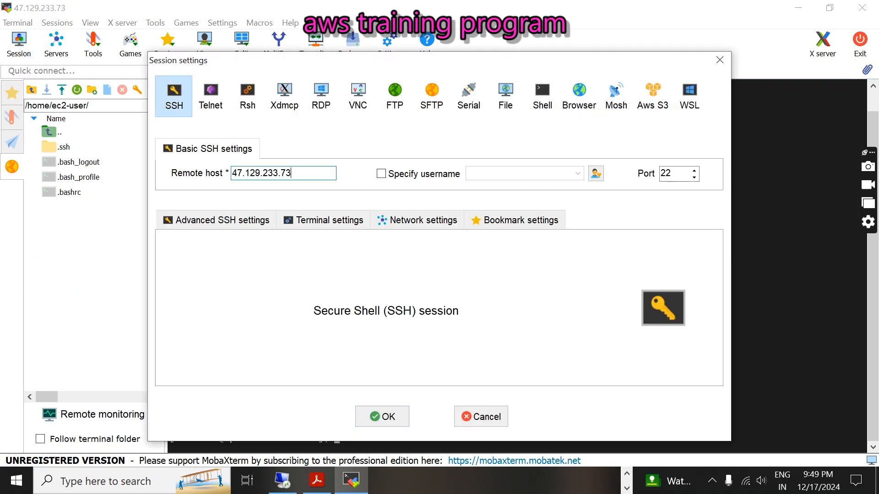
left_click(198, 221)
left_click(209, 338)
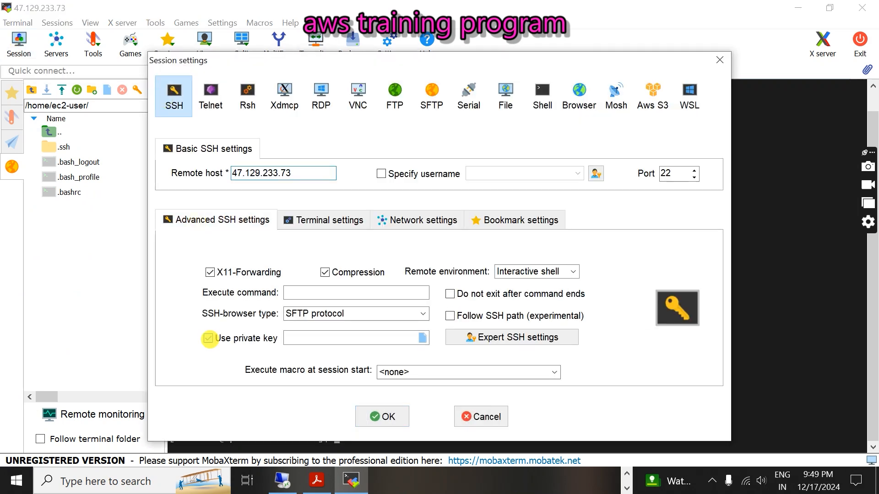
left_click(423, 337)
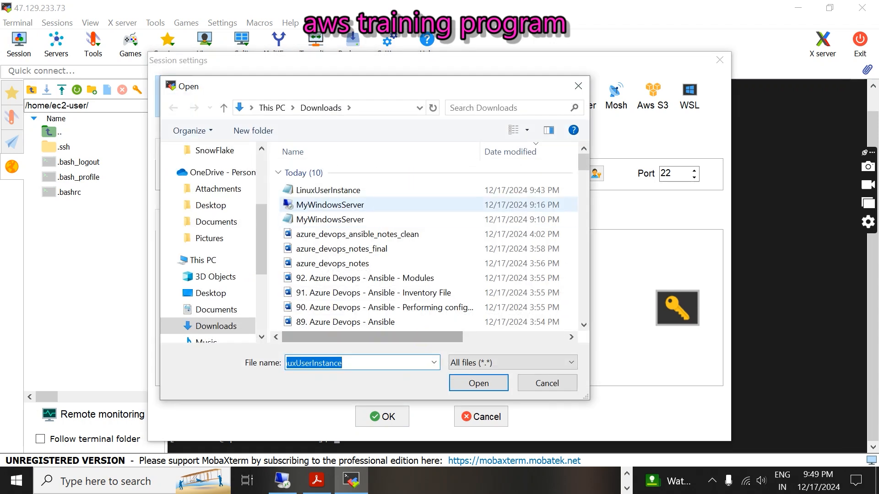
left_click(323, 191)
left_click(478, 383)
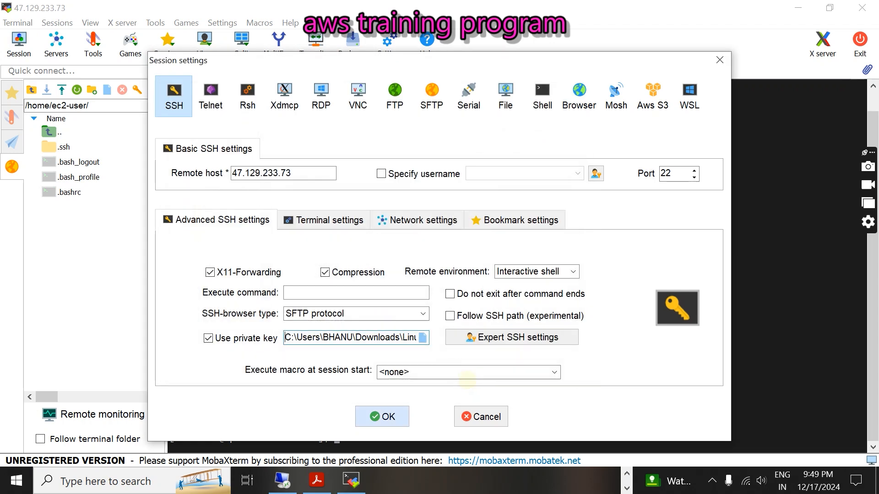
left_click(389, 416)
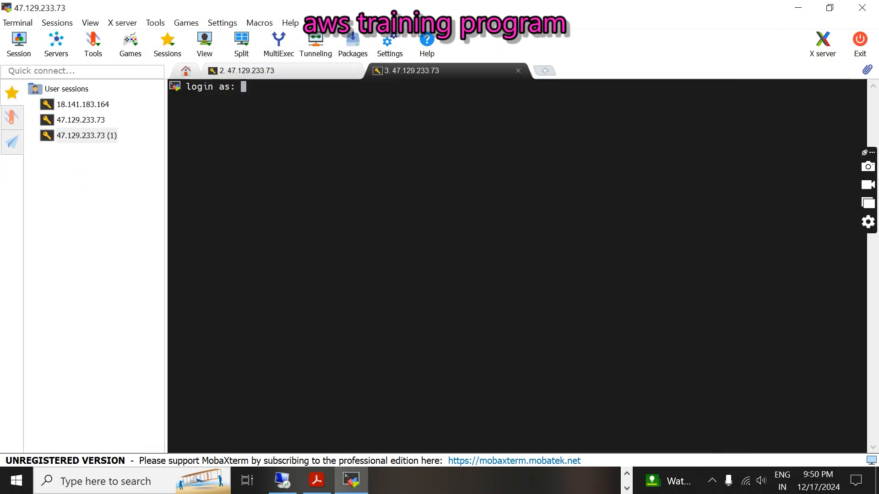
- Enter the new username at the login prompt and copy the user's password from Notepad
type("bhanu")
key("Return")
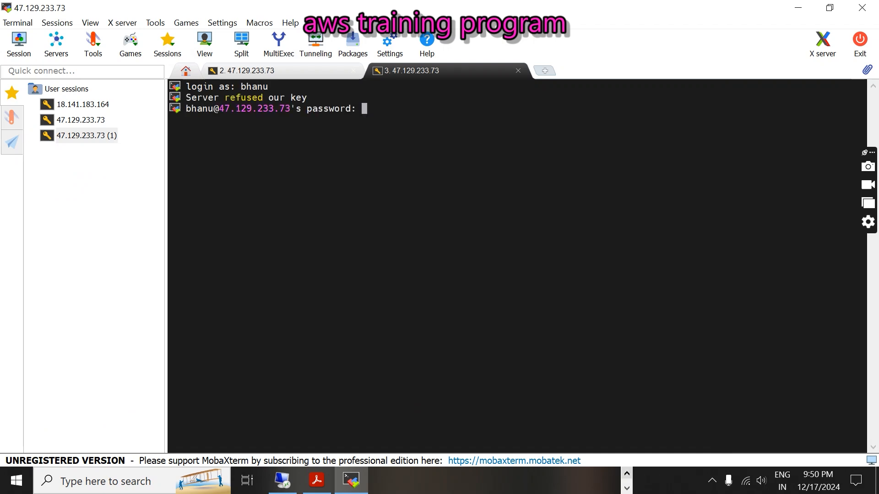
left_click(627, 474)
left_click(608, 481)
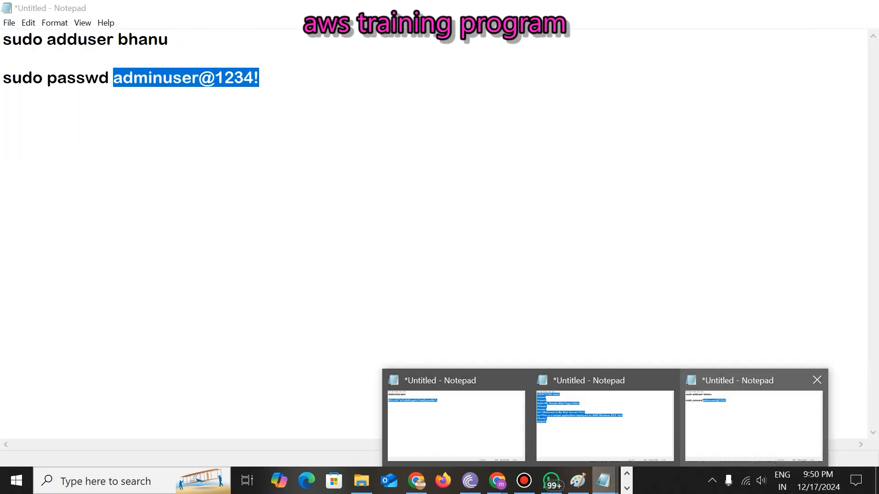
left_click(710, 424)
right_click(178, 81)
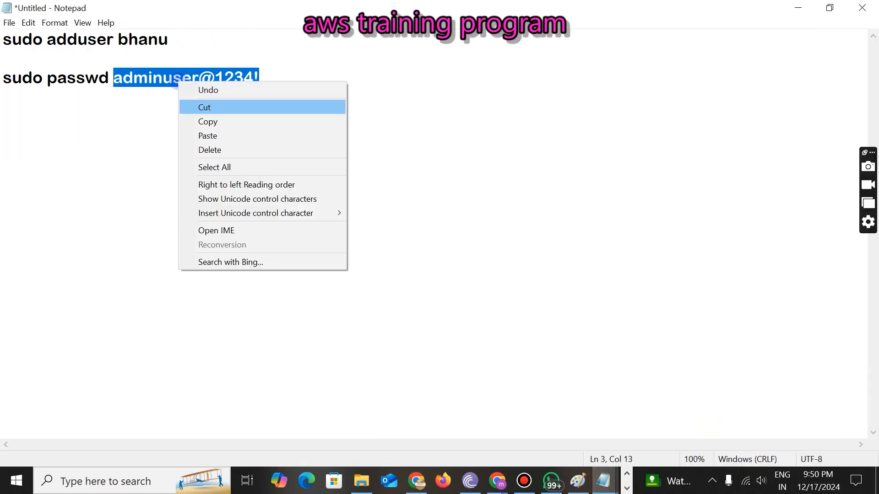
left_click(201, 121)
left_click(798, 6)
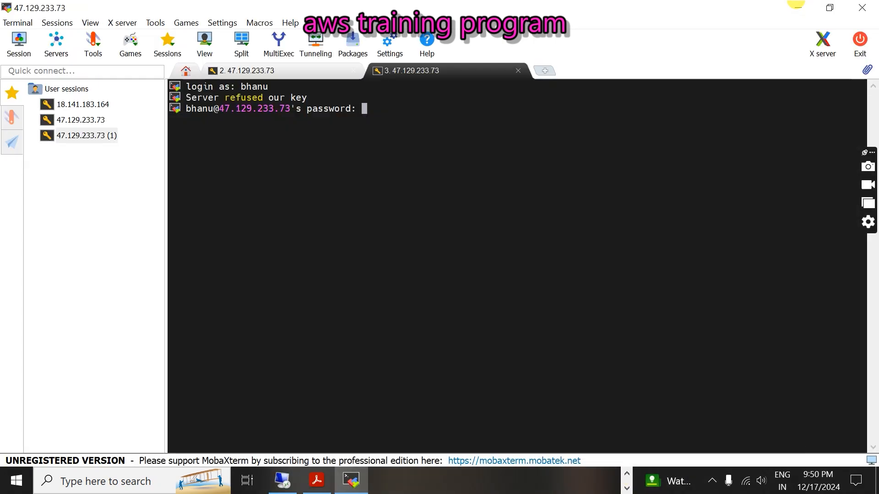
- Paste the password to log in, accept saving it, and skip the master password
right_click(393, 123)
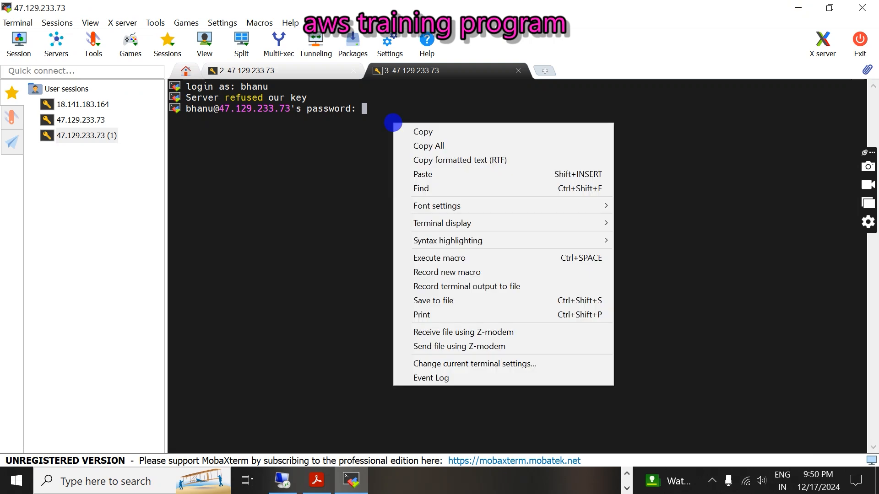
left_click(403, 173)
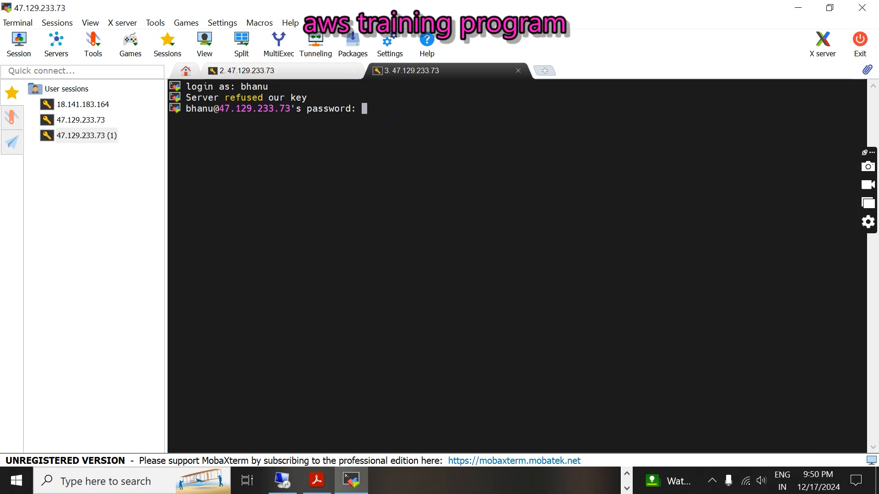
key("Return")
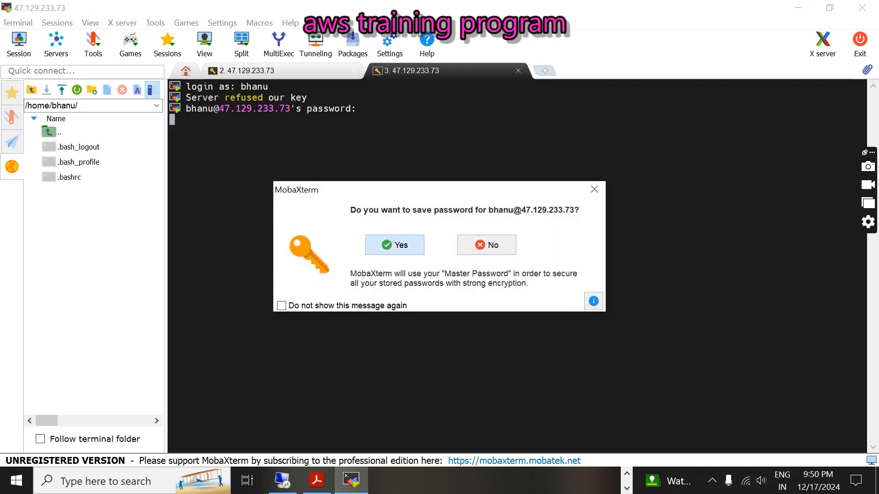
key("Return")
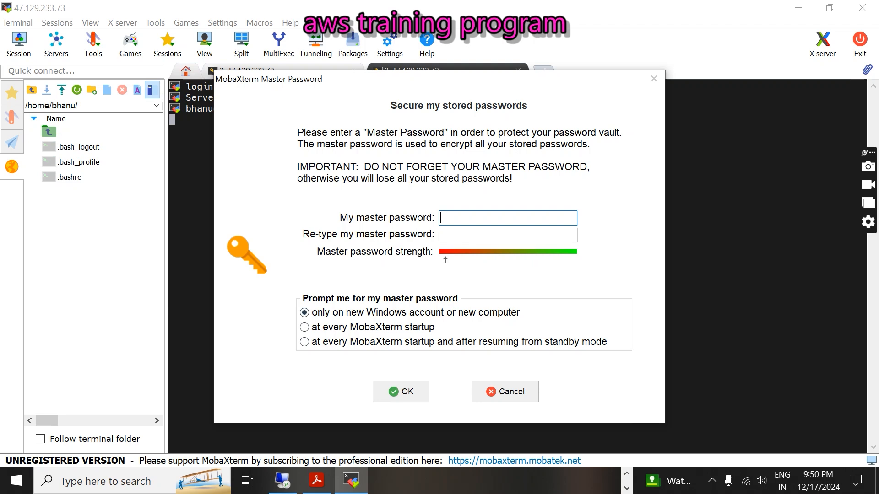
left_click(490, 390)
left_click_drag(345, 341, 167, 87)
left_click(296, 345)
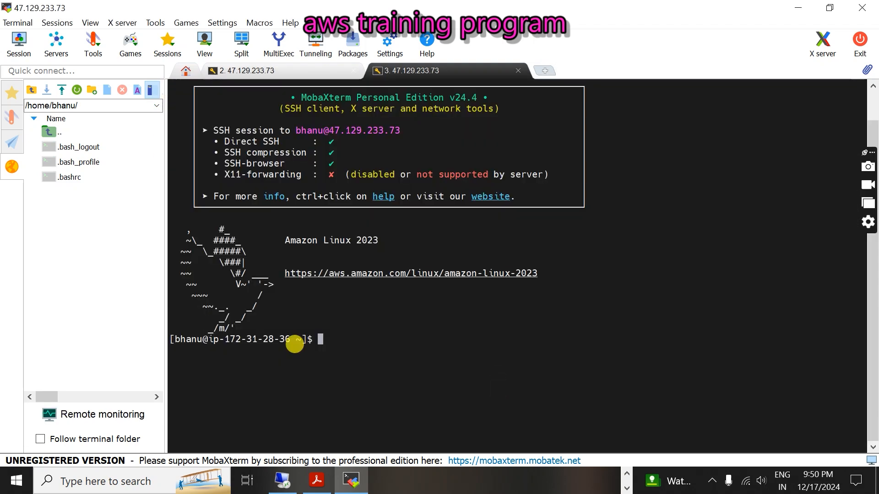
- Review the new user's login banner, then bring the PDF back at the Test the New User Login step
left_click_drag(327, 343, 185, 232)
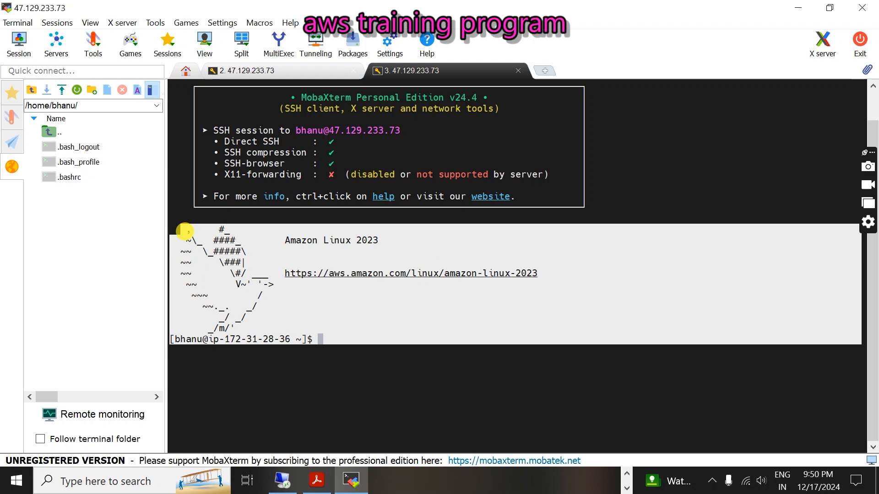
left_click(222, 270)
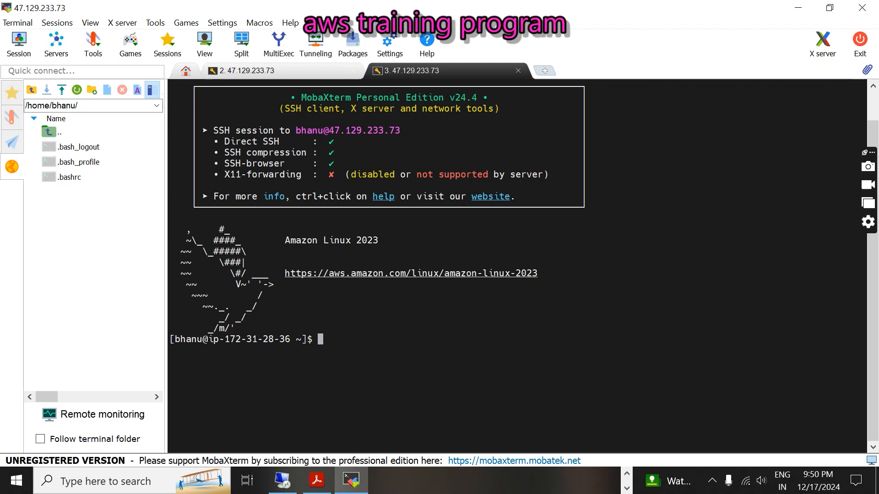
left_click_drag(348, 349, 191, 245)
left_click(190, 246)
left_click(323, 481)
scroll(439, 256, "up", 2)
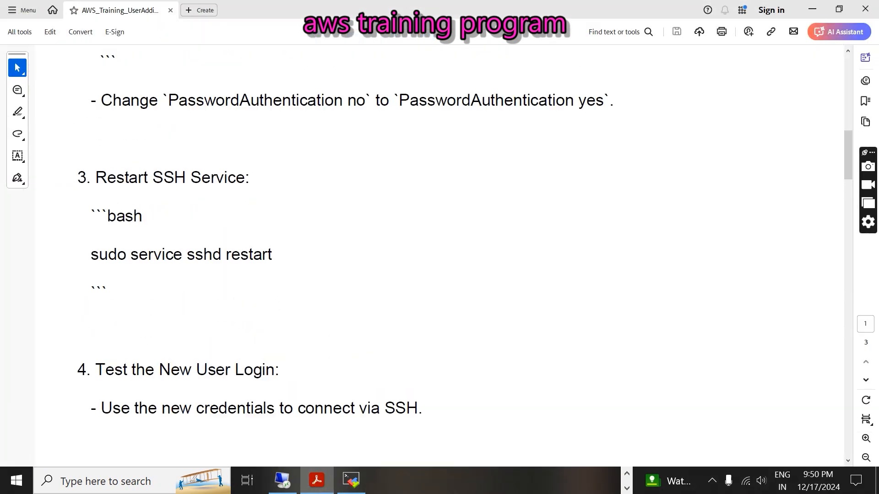
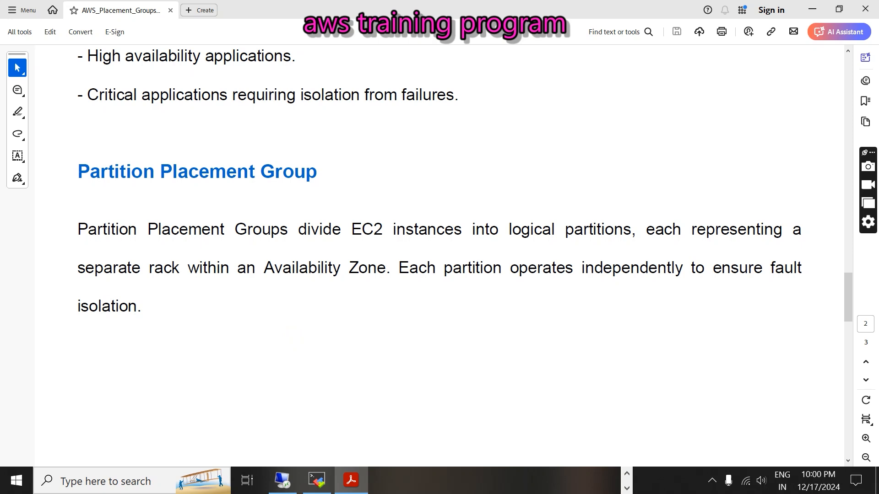
- Highlight 'separate rack' and 'Availability Zone. Each' in the partition notes
left_click(264, 268)
left_click_drag(180, 268, 96, 268)
left_click_drag(265, 268, 415, 267)
left_click(337, 339)
- Glance at the LinkedIn placement groups article, then return to the PDF
left_click(626, 475)
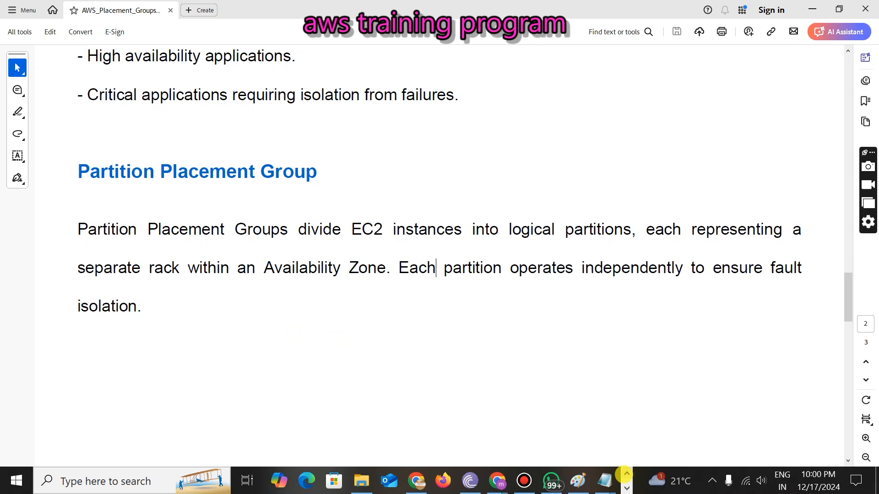
mouse_move(496, 480)
left_click(427, 434)
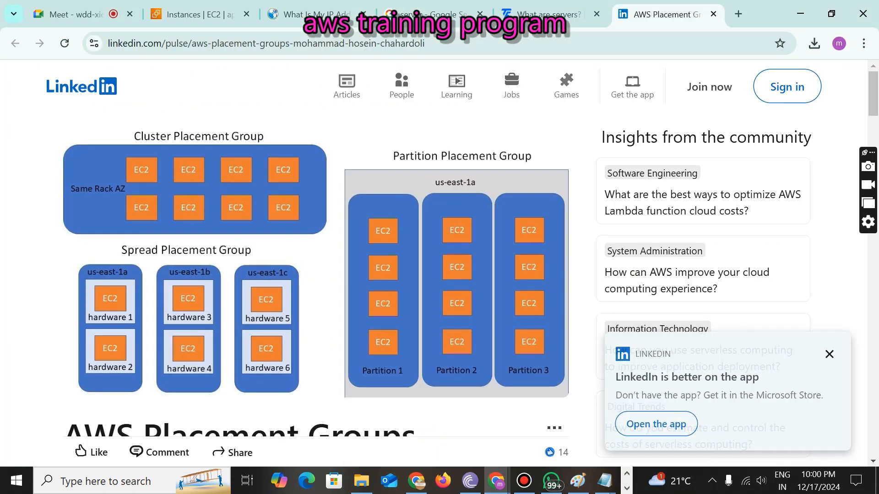
left_click(627, 488)
left_click(352, 481)
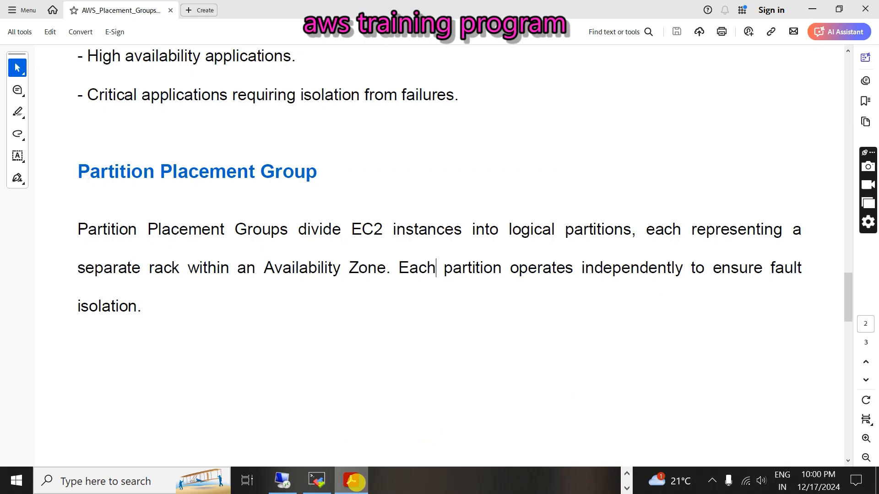
- Highlight the sentence about independent partitions and the word 'isolation'
left_click_drag(400, 267, 797, 268)
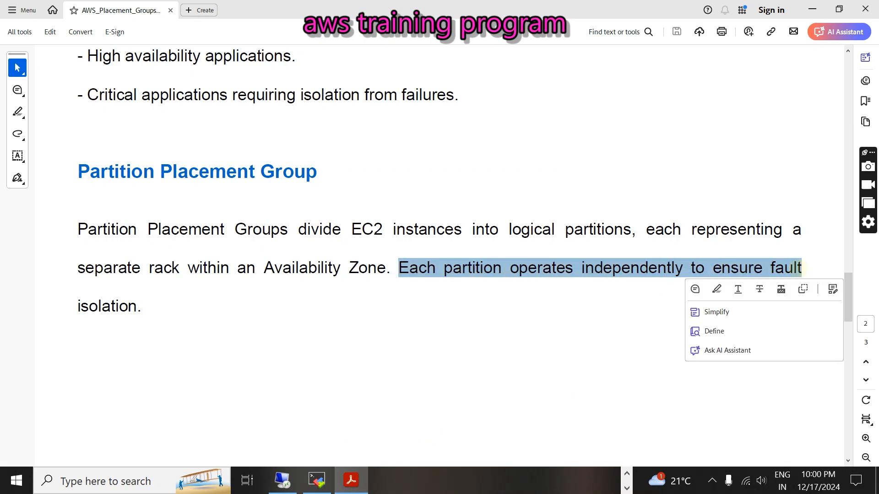
double_click(142, 314)
left_click(94, 389)
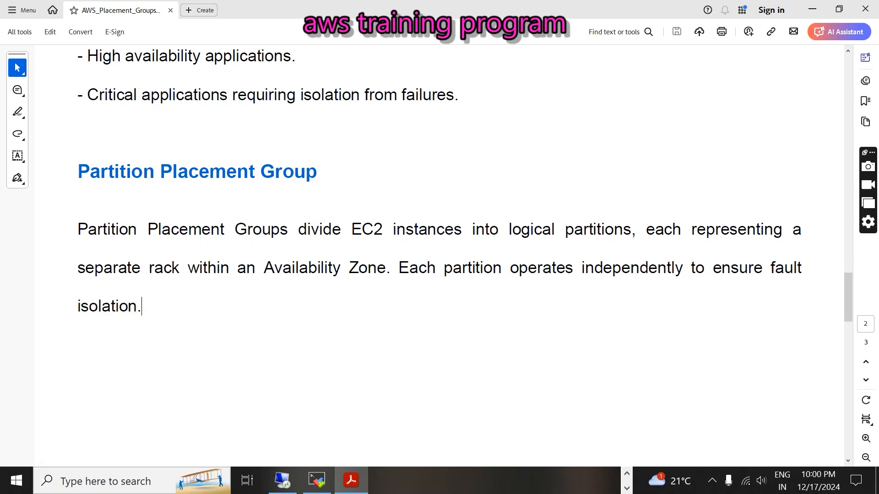
scroll(141, 306, "down", 10)
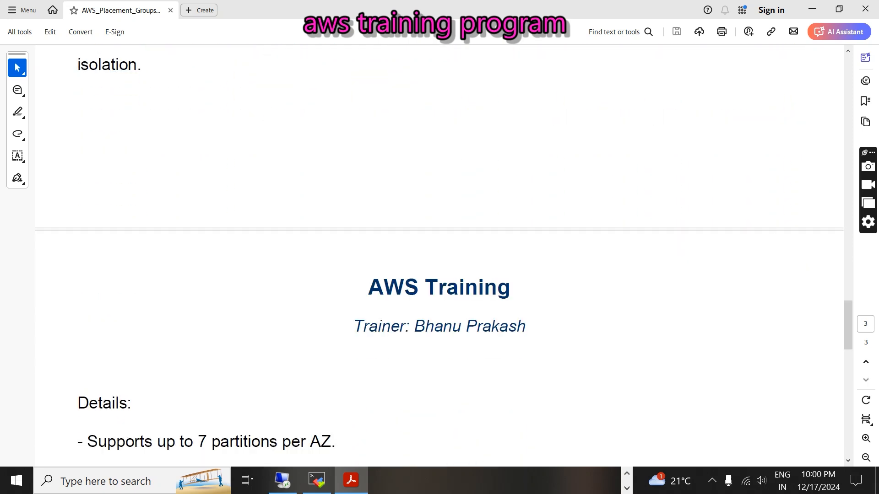
- Highlight the Details points: the 7-partitions-per-AZ limit and hundreds of instances
left_click_drag(79, 161, 133, 161)
left_click(84, 213)
left_click_drag(85, 200, 346, 200)
left_click(239, 295)
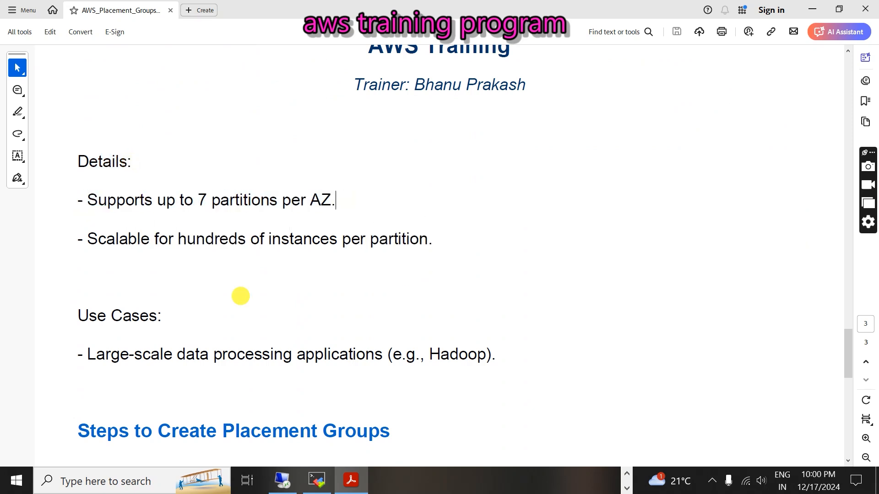
left_click_drag(282, 200, 337, 200)
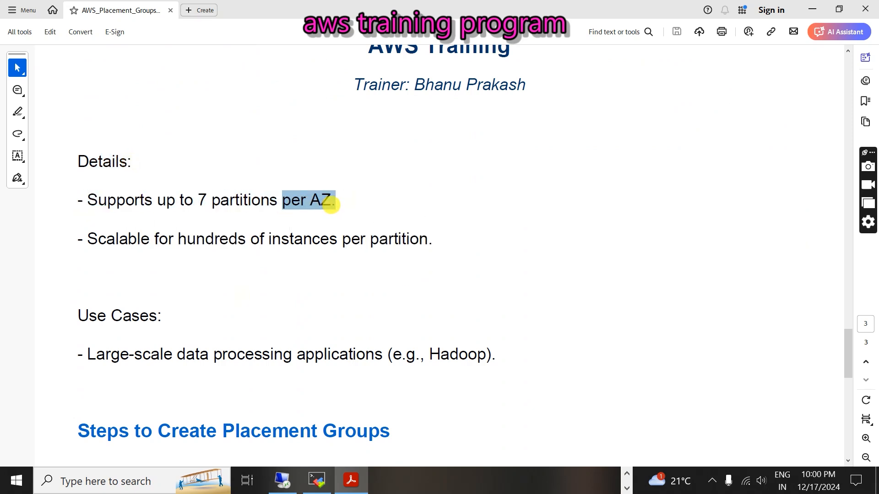
left_click(273, 231)
left_click_drag(87, 238, 440, 242)
left_click(228, 292)
- Highlight the Hadoop use case, then scroll down to Steps to Create Placement Groups
left_click_drag(79, 317, 177, 320)
left_click(119, 357)
left_click_drag(87, 355, 497, 356)
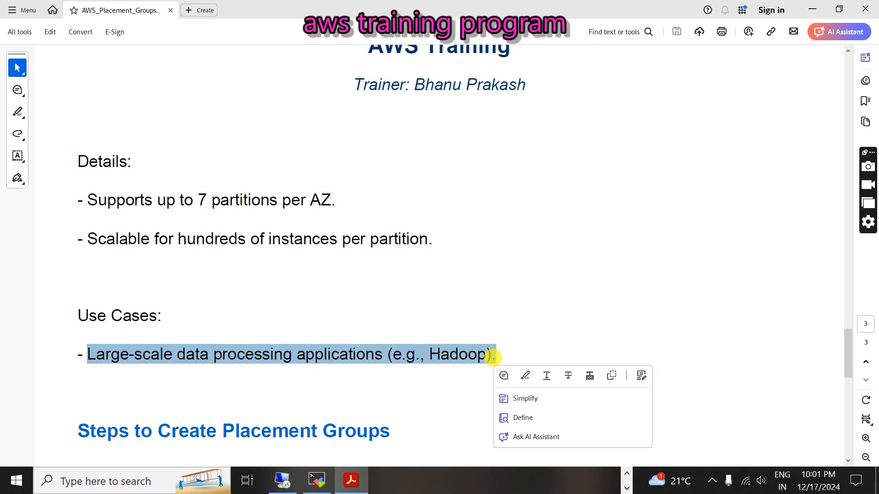
left_click(312, 385)
scroll(313, 385, "down", 2)
scroll(312, 385, "down", 4)
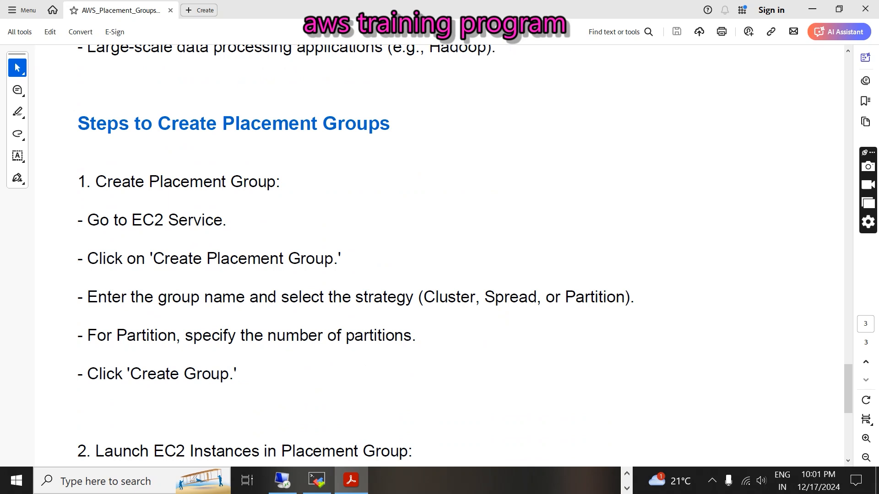
- Highlight the steps Go to EC2 Service, Create Placement Group, and name and strategy
left_click_drag(87, 221, 212, 225)
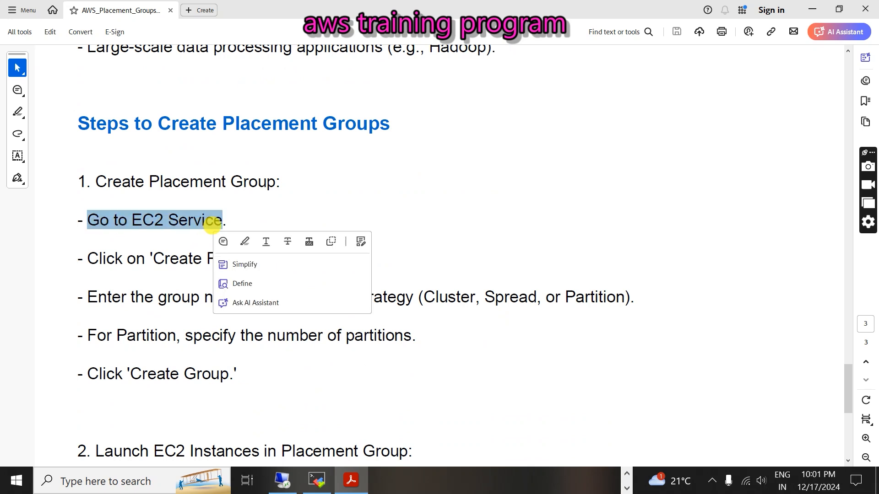
left_click_drag(151, 259, 323, 256)
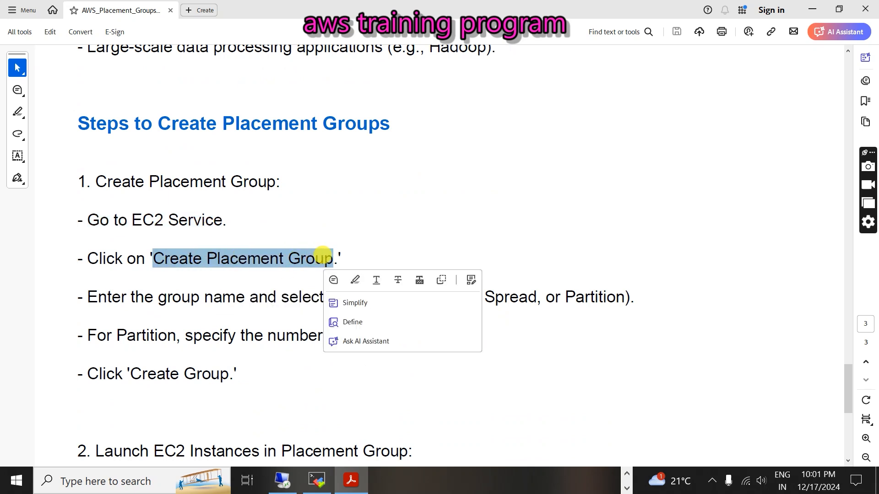
left_click(216, 281)
left_click_drag(158, 298, 571, 293)
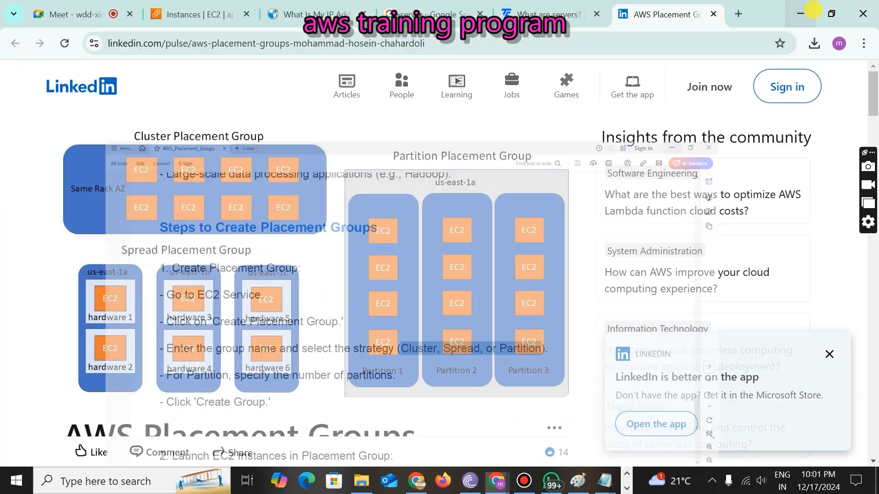
- Minimize Acrobat and switch to the EC2 Instances tab in Chrome
left_click(812, 9)
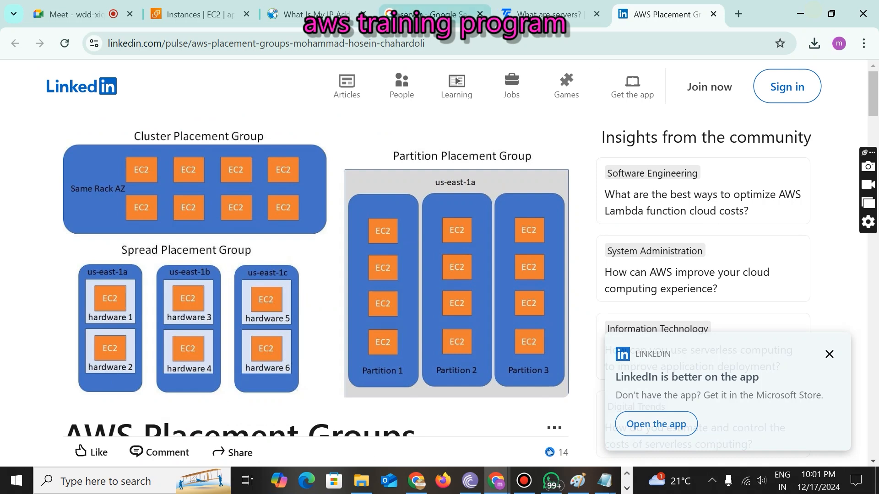
left_click(201, 14)
scroll(78, 274, "down", 5)
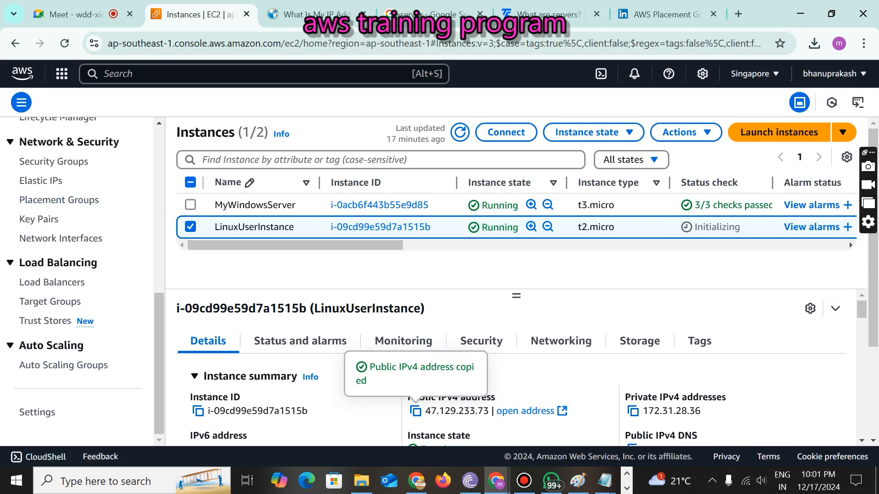
- Create a placement group named cluster with the Cluster strategy, then start one named spread
left_click(65, 200)
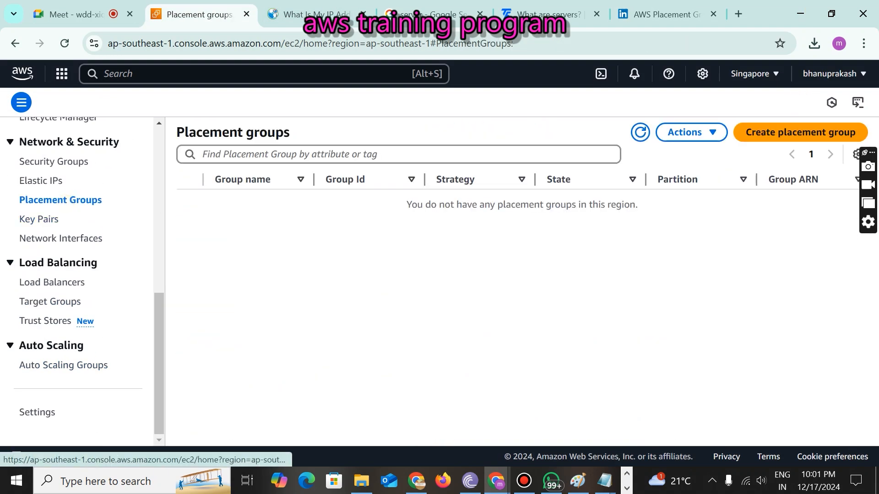
left_click(756, 130)
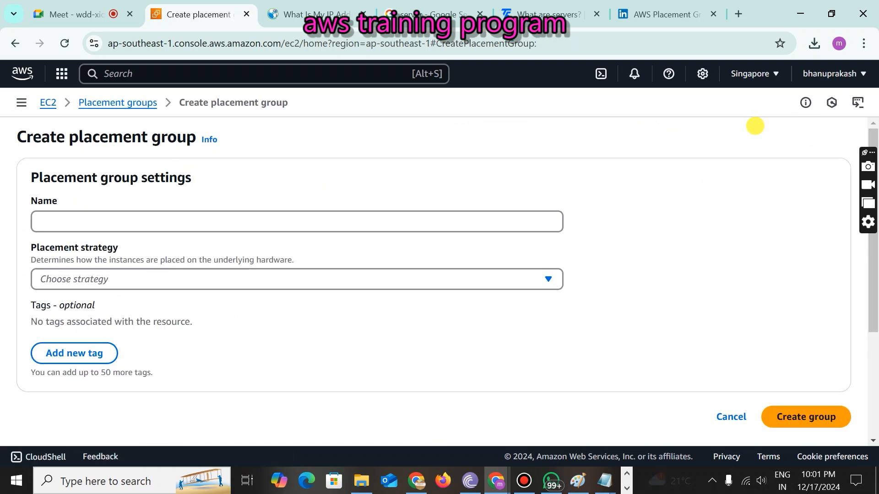
left_click(113, 224)
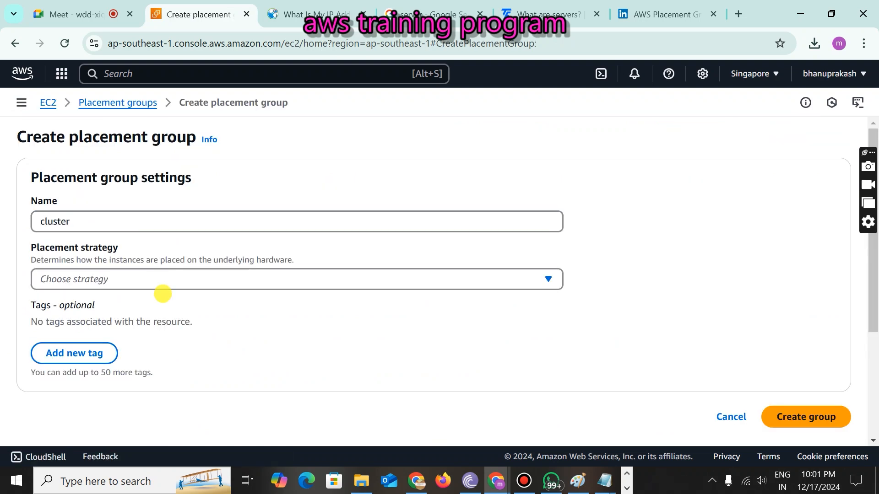
left_click(161, 286)
left_click(150, 299)
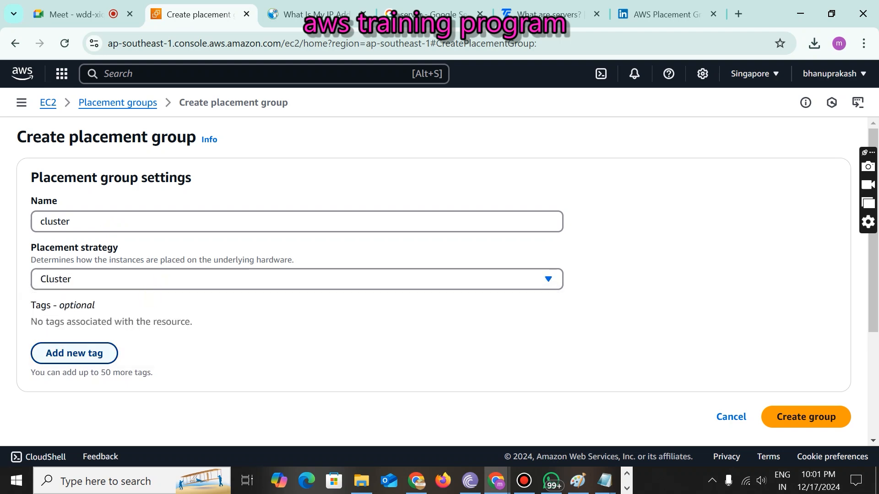
scroll(458, 275, "down", 3)
left_click(802, 259)
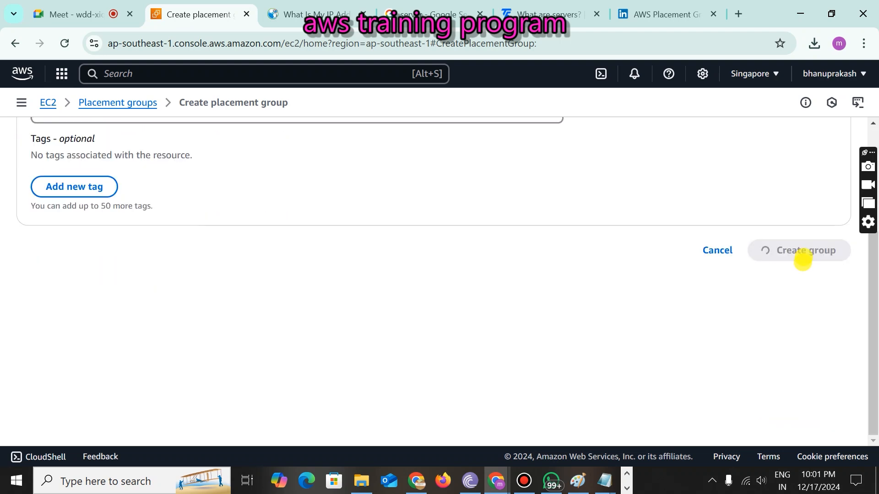
left_click(753, 164)
left_click(212, 218)
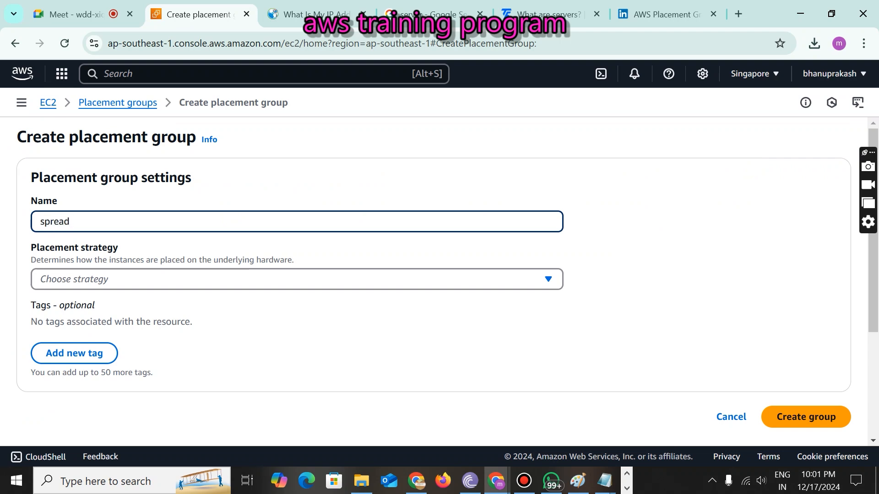
- Create the spread group with Spread strategy at Rack (No restrictions) level, then start another form
left_click(215, 279)
left_click(114, 318)
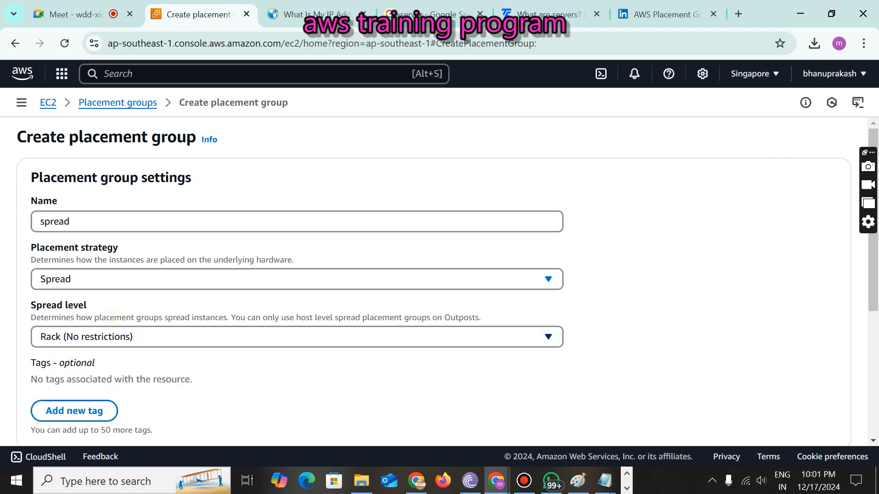
left_click(110, 336)
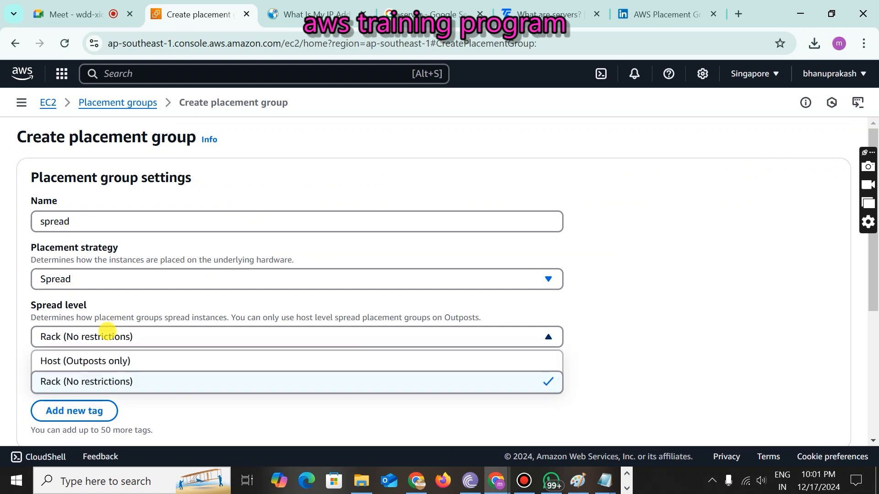
left_click(136, 334)
left_click(122, 337)
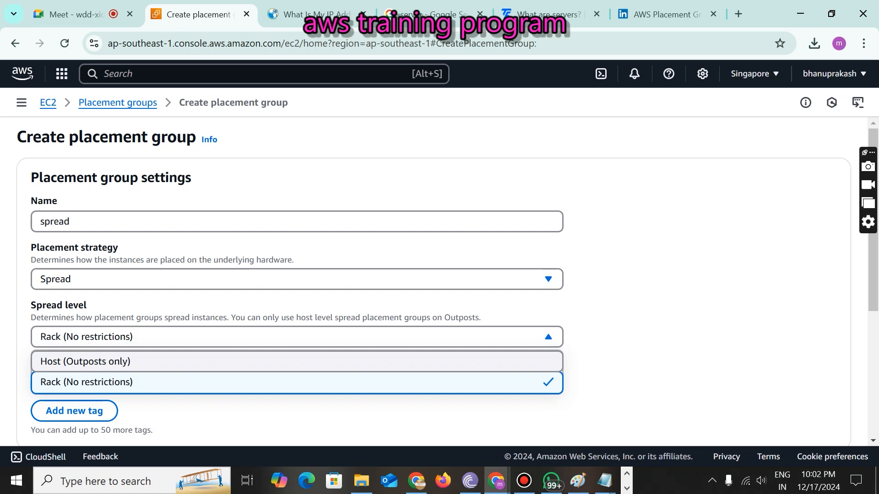
left_click(73, 384)
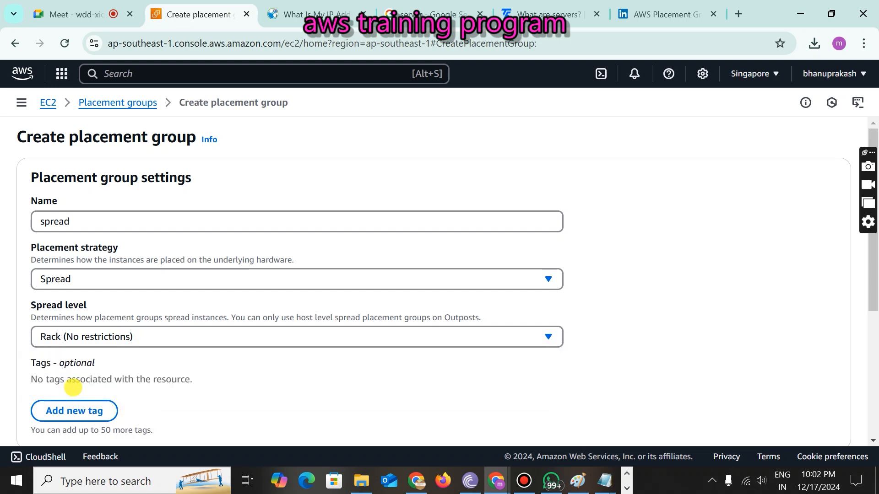
scroll(810, 267, "down", 5)
left_click(810, 267)
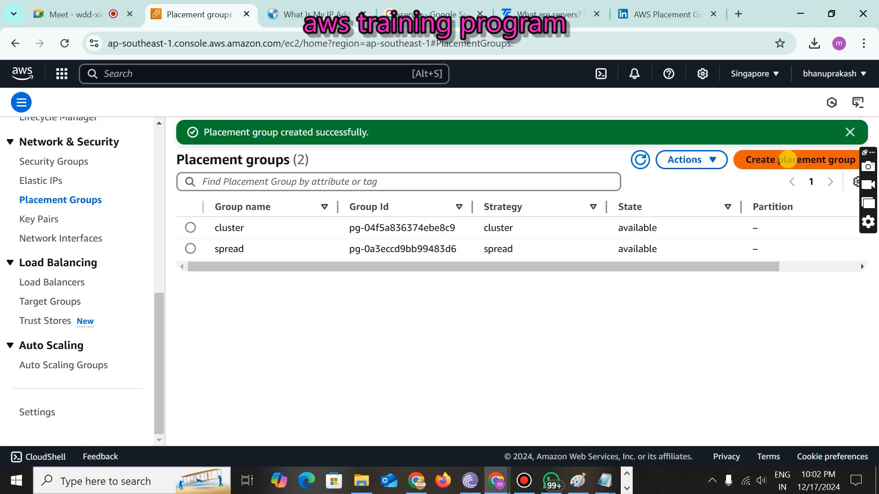
left_click(787, 160)
left_click(132, 227)
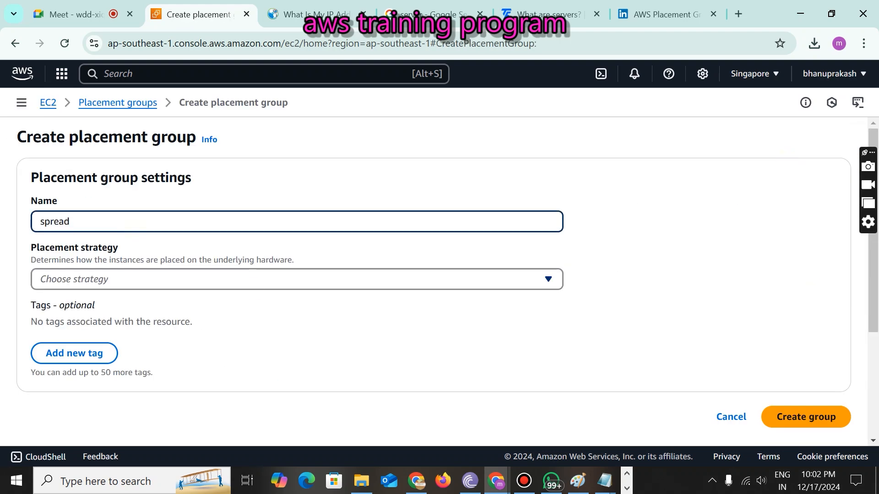
- Replace the leftover name and create a Partition-strategy group named partition with 7 partitions
left_click(251, 286)
left_click_drag(153, 221, 4, 223)
key("BackSpace")
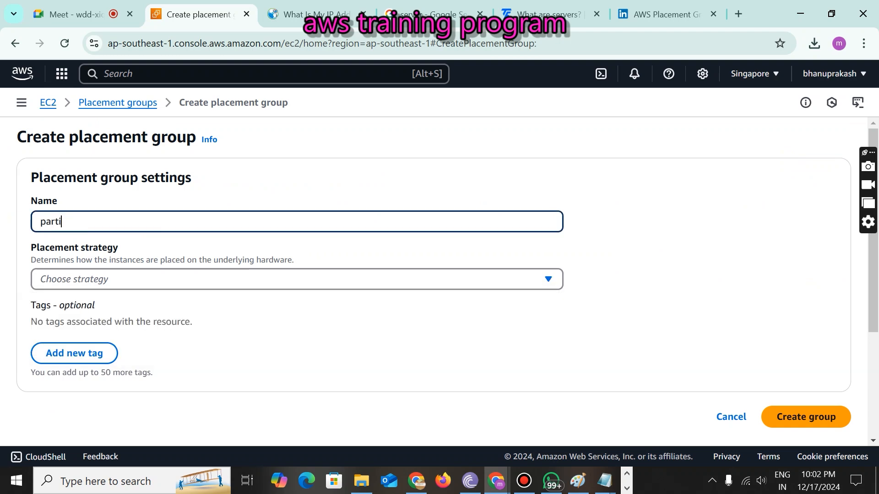
left_click(153, 282)
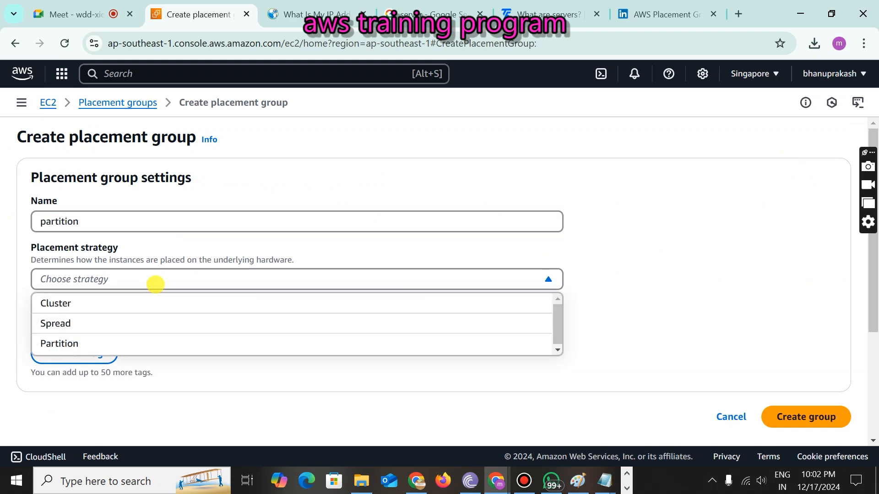
left_click(118, 342)
left_click(124, 344)
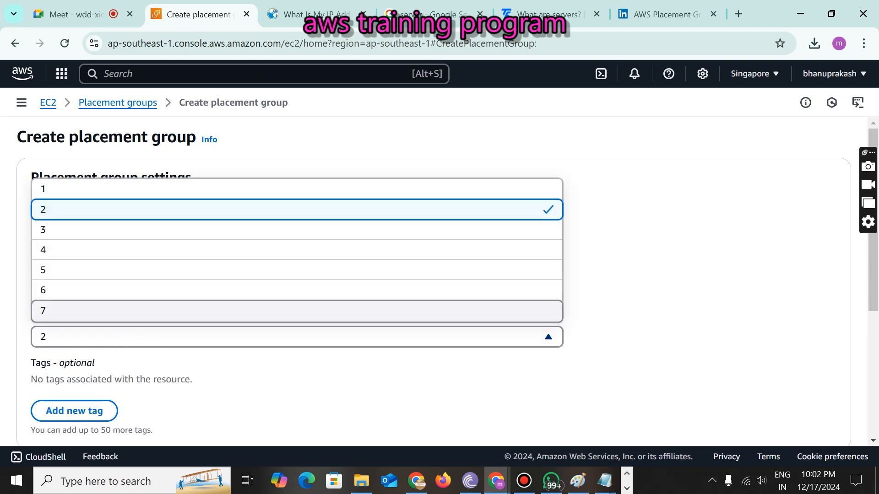
left_click(48, 311)
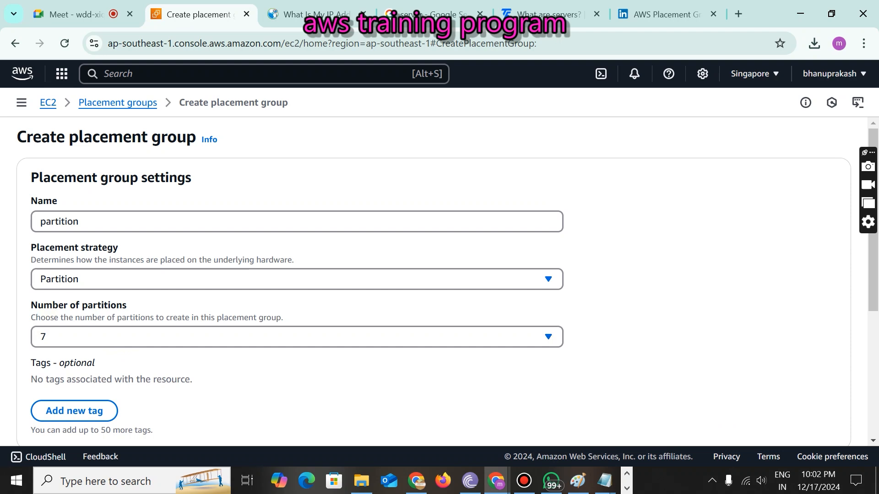
scroll(797, 274, "down", 3)
left_click(796, 337)
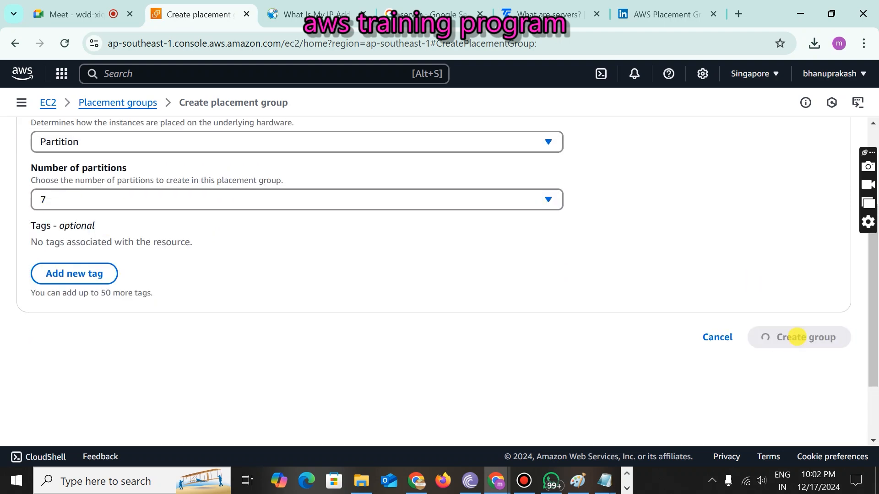
- Review the three placement groups, then return to the Instances list
left_click_drag(214, 227, 237, 271)
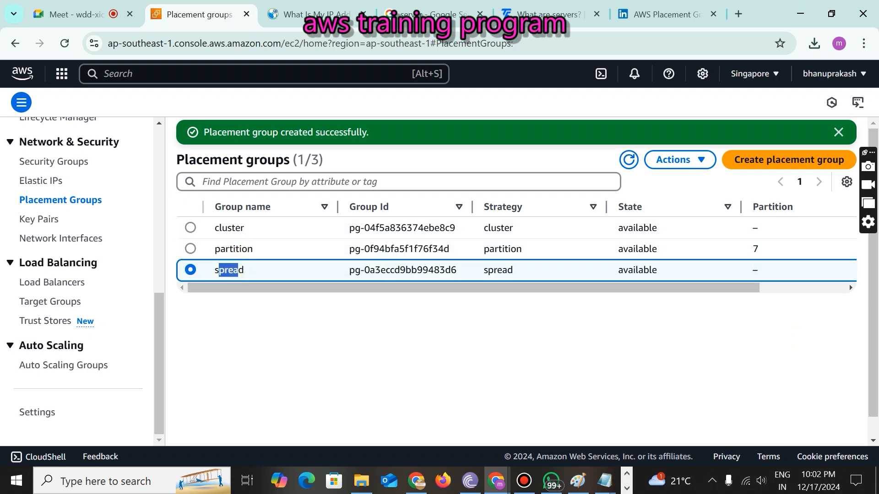
scroll(68, 229, "up", 8)
left_click(38, 220)
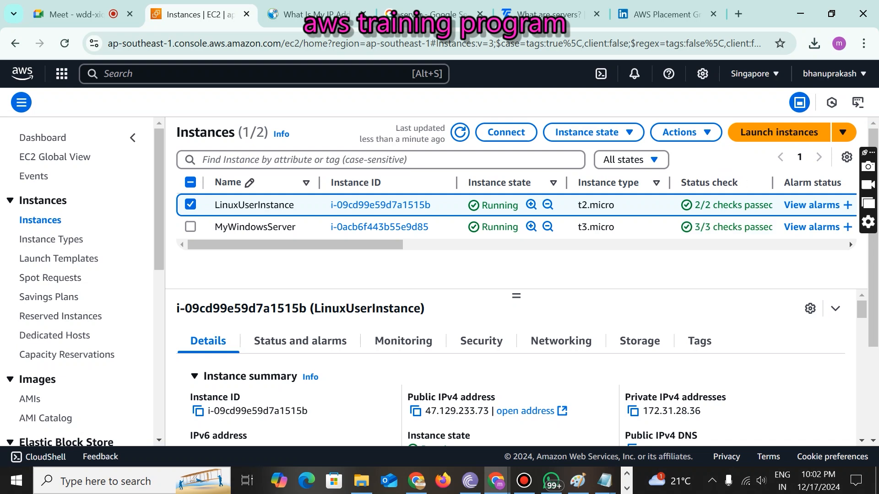
- Start launching a new instance named demomachine
left_click(778, 132)
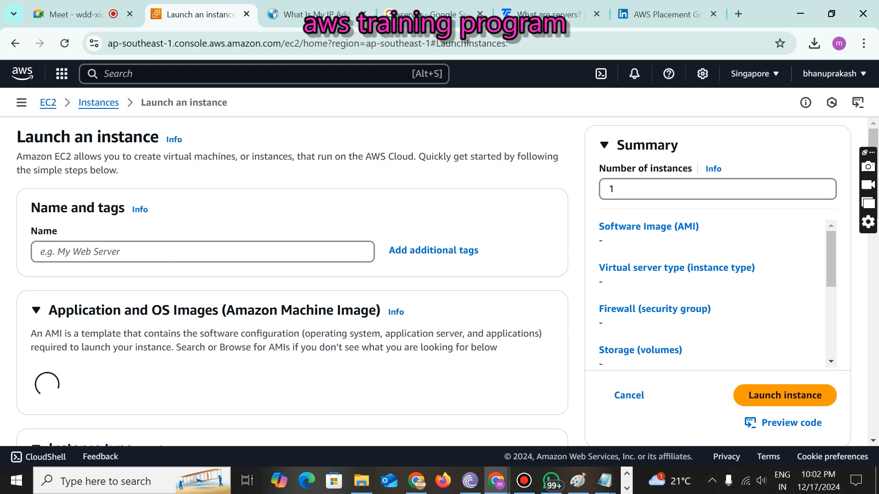
left_click(109, 247)
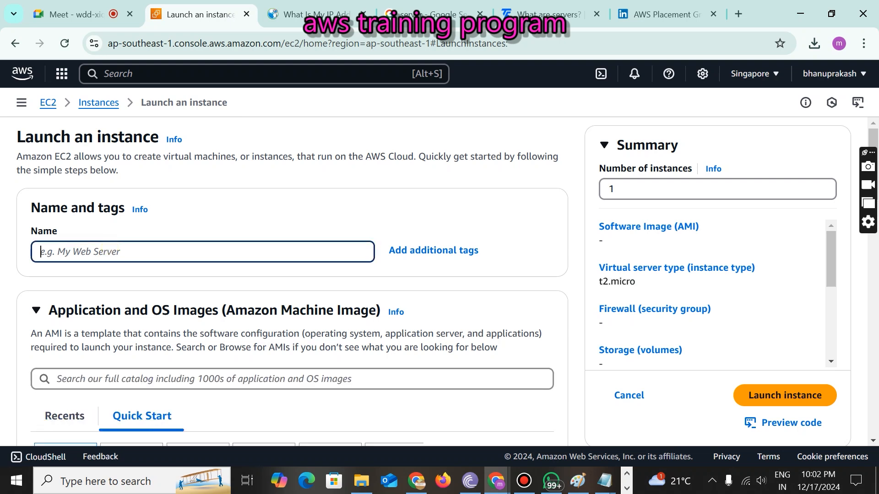
type("demom")
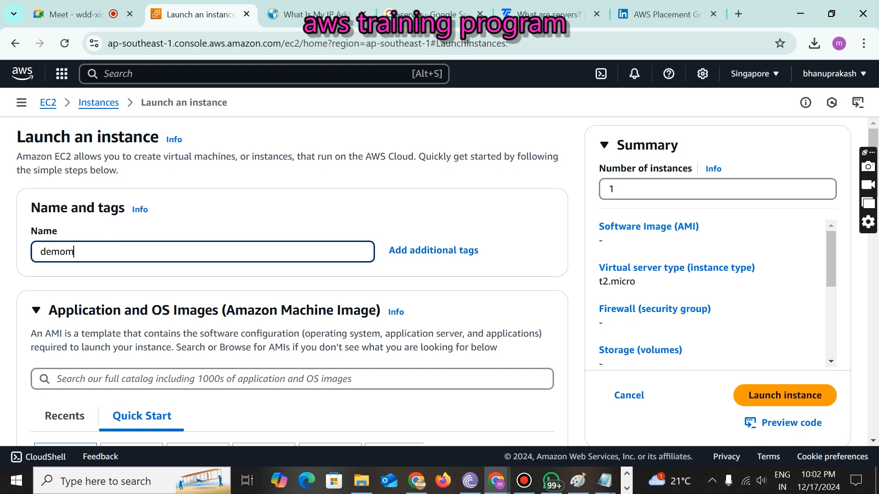
type("achine")
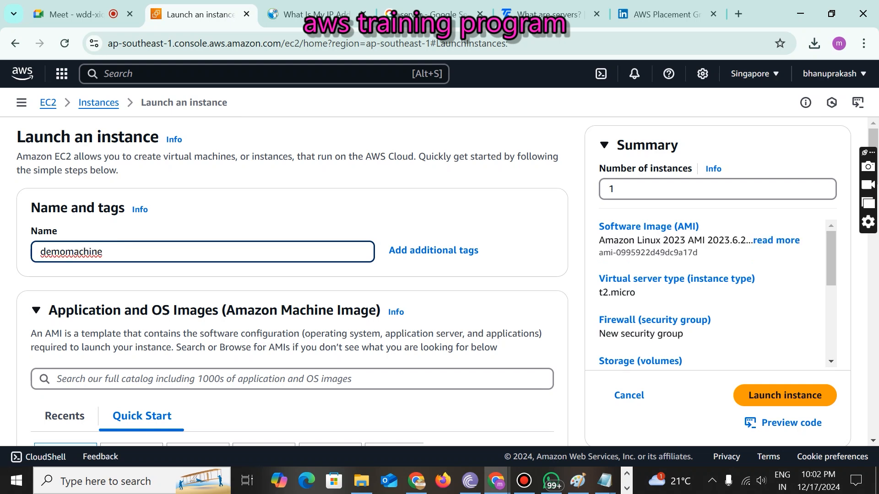
- Expand Advanced details and open the Placement group dropdown
scroll(293, 275, "down", 3)
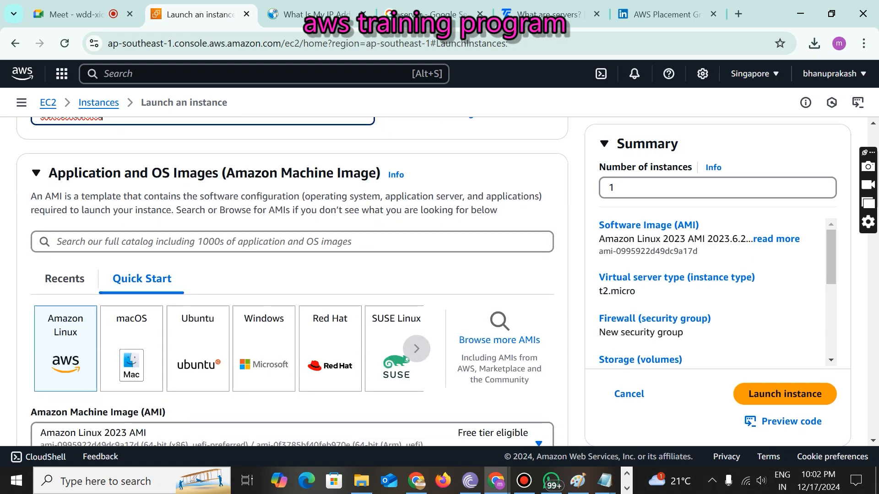
scroll(293, 282, "down", 8)
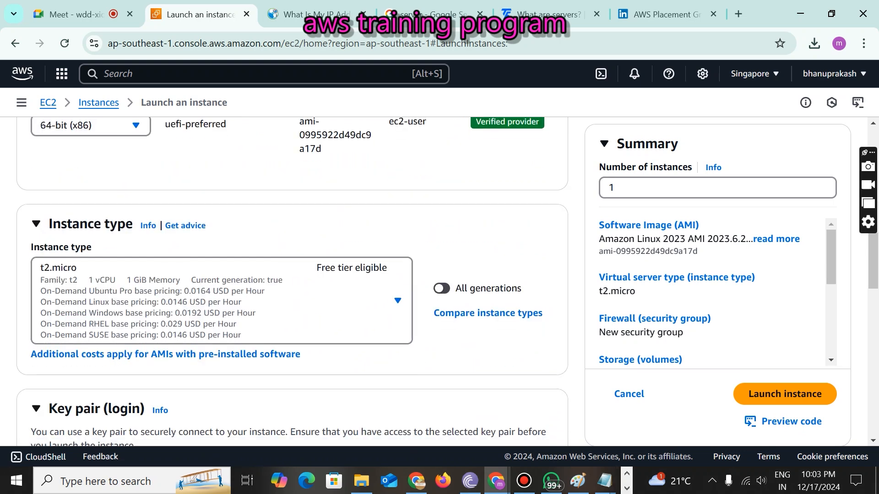
scroll(293, 281, "up", 5)
scroll(293, 281, "down", 12)
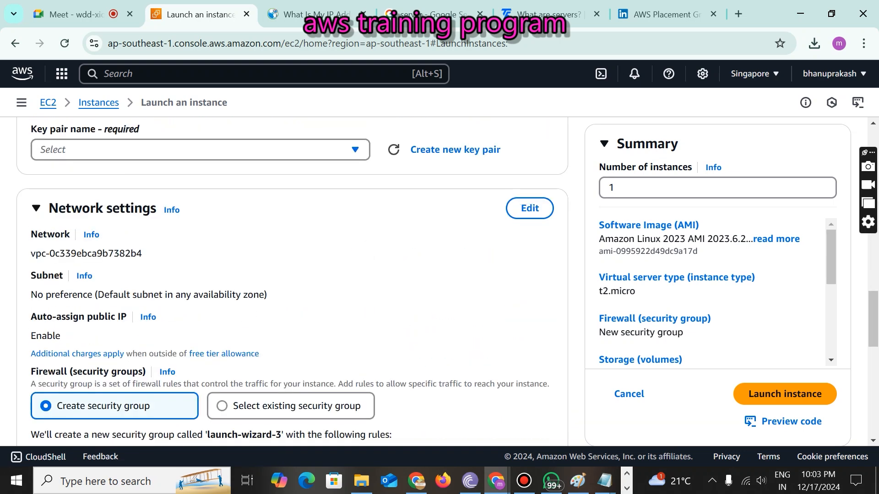
scroll(293, 281, "down", 12)
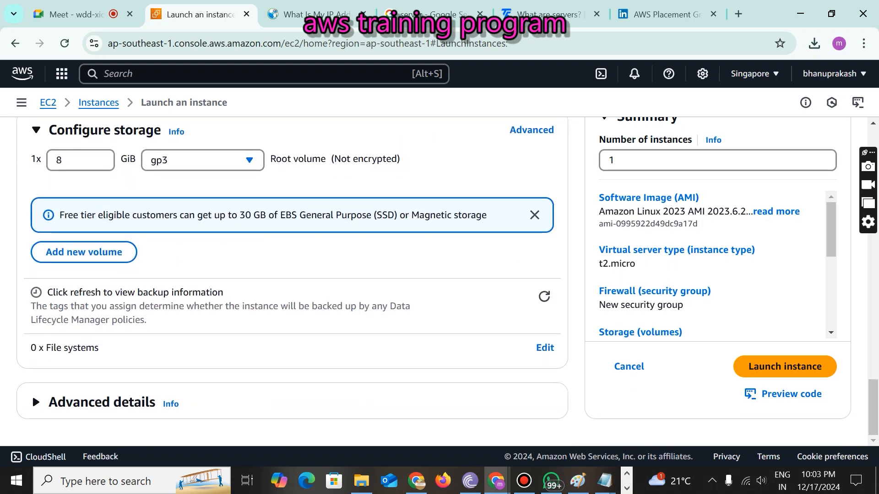
left_click(32, 402)
scroll(33, 402, "down", 5)
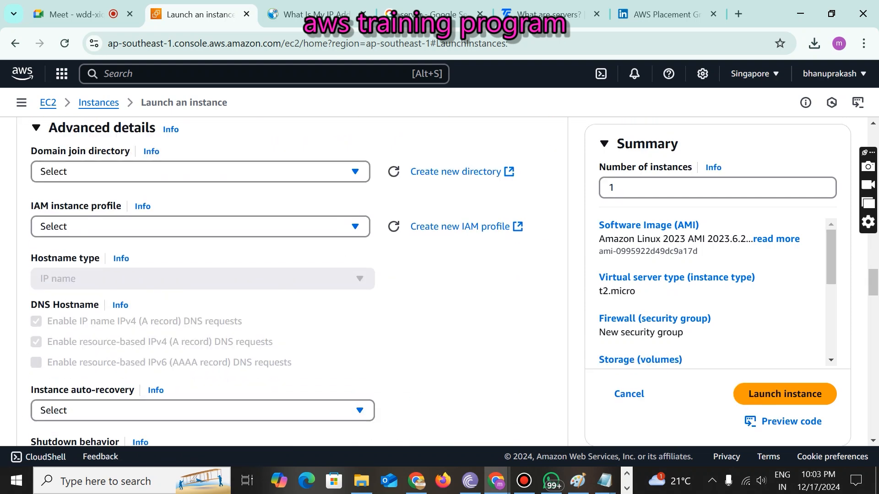
scroll(293, 282, "down", 8)
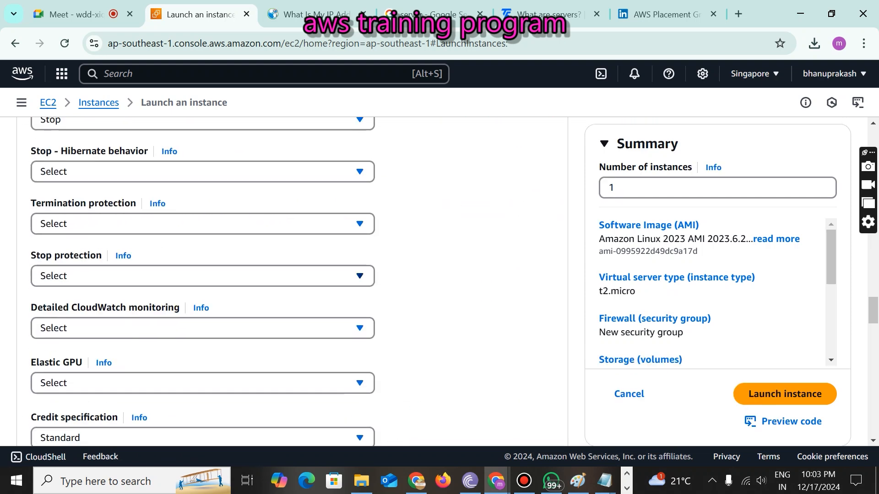
scroll(293, 282, "down", 5)
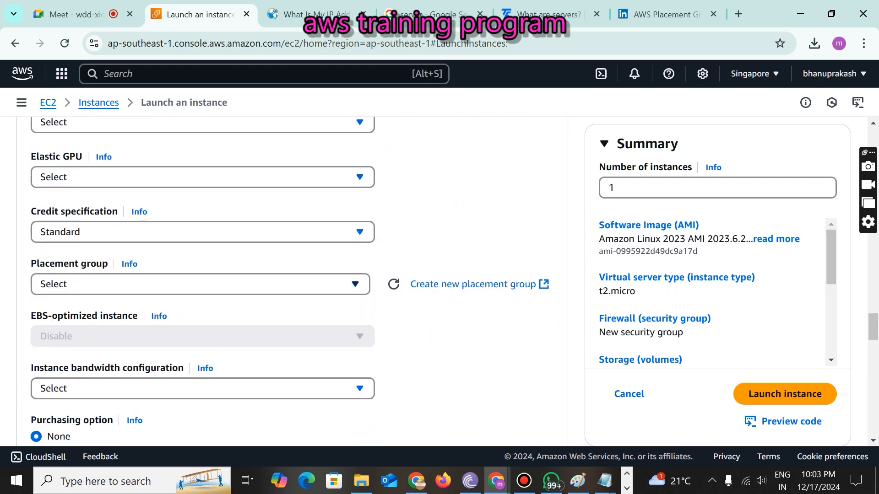
left_click(285, 284)
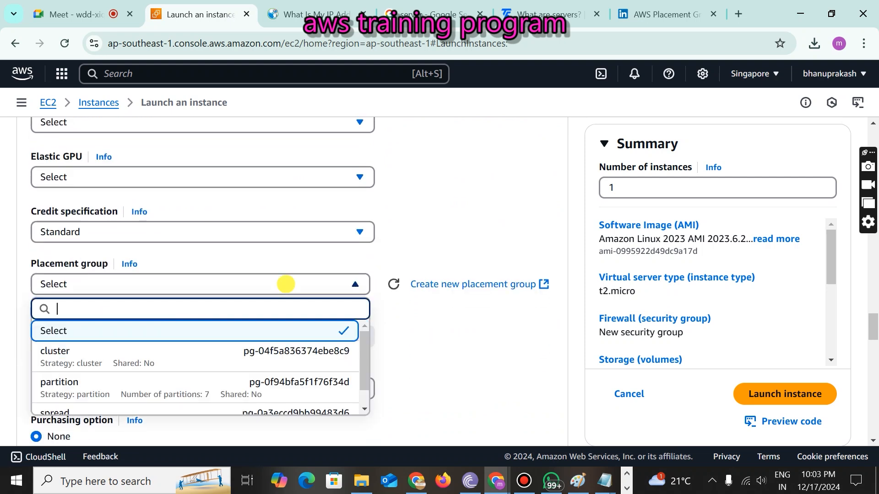
- Choose the cluster placement group for demomachine
scroll(194, 366, "down", 1)
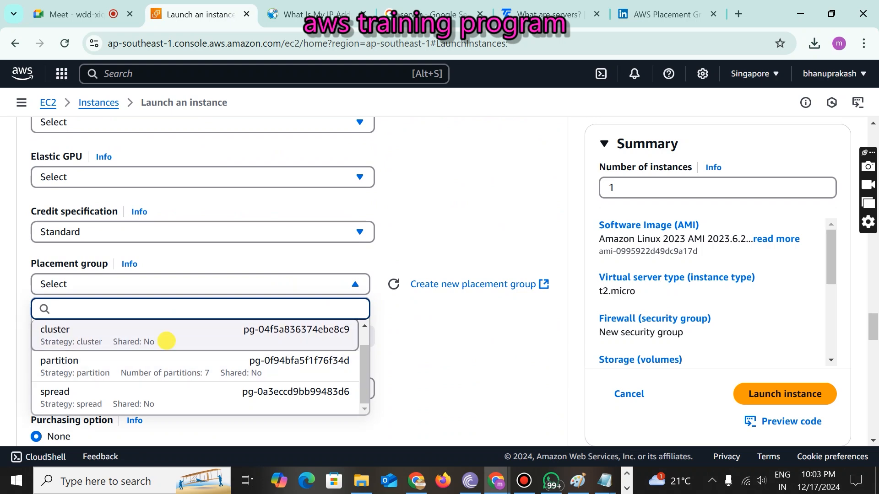
left_click(169, 337)
scroll(169, 337, "down", 9)
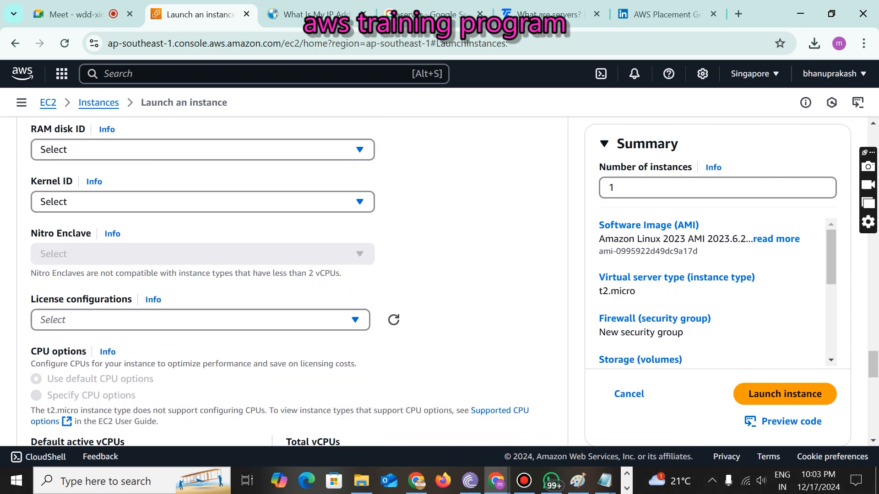
scroll(293, 281, "up", 15)
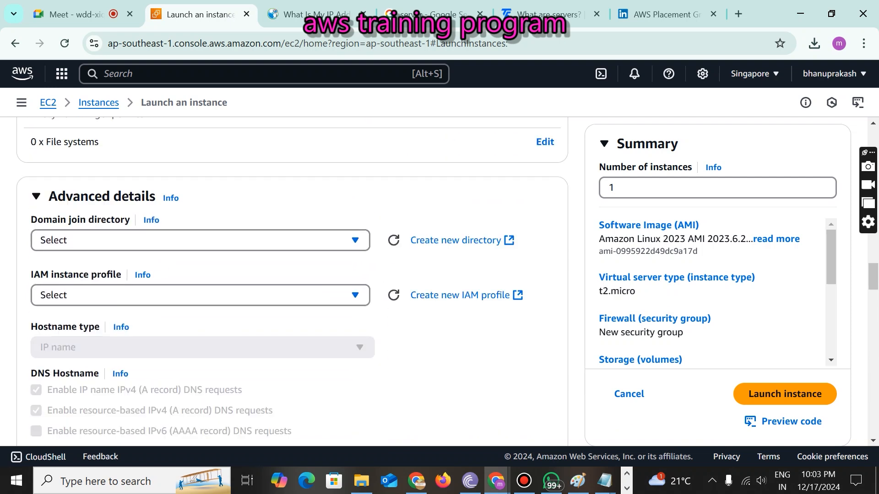
scroll(293, 282, "up", 15)
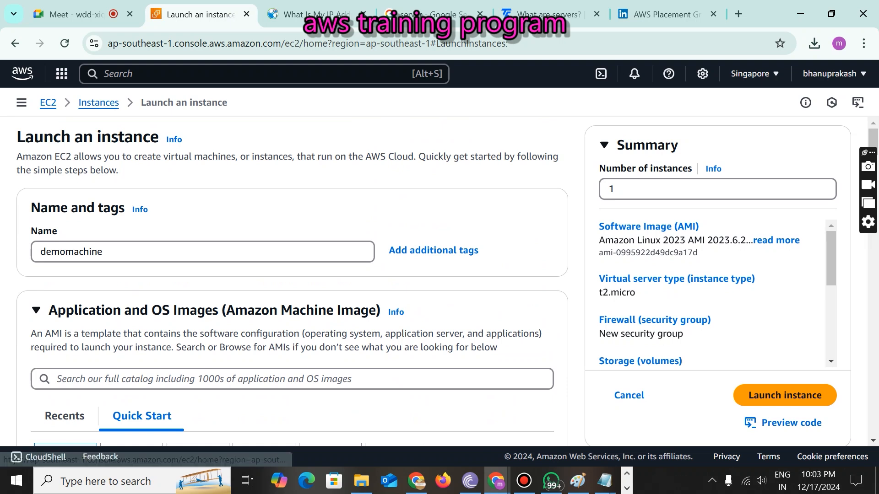
scroll(293, 282, "down", 5)
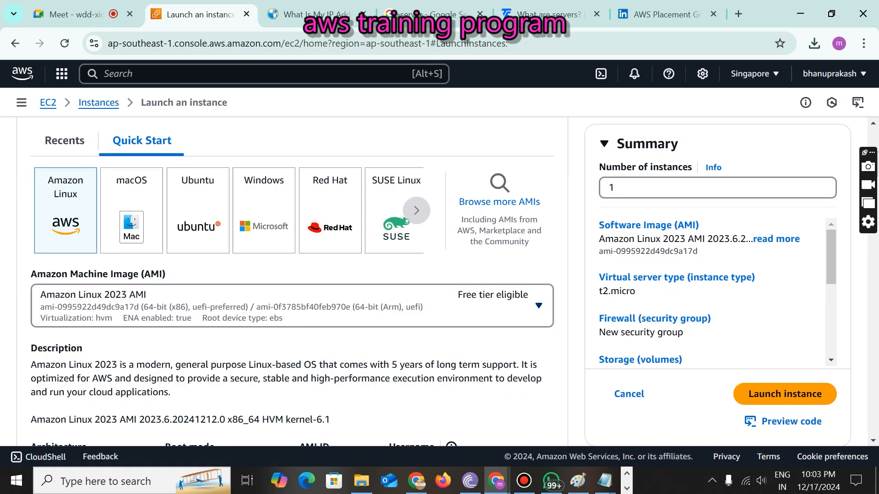
scroll(293, 282, "down", 6)
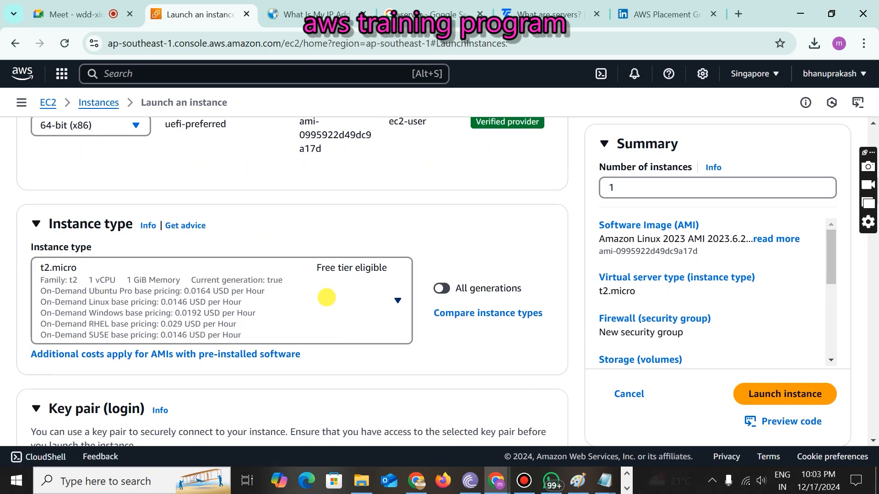
- Browse the instance type list and keep t2.micro
left_click(327, 297)
scroll(275, 202, "down", 1)
scroll(274, 202, "up", 3)
scroll(275, 201, "down", 3)
scroll(274, 202, "down", 2)
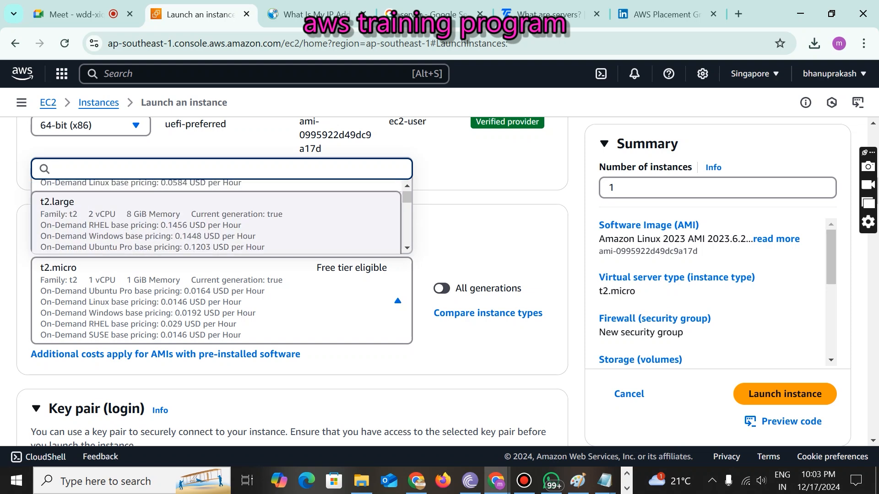
scroll(216, 215, "down", 2)
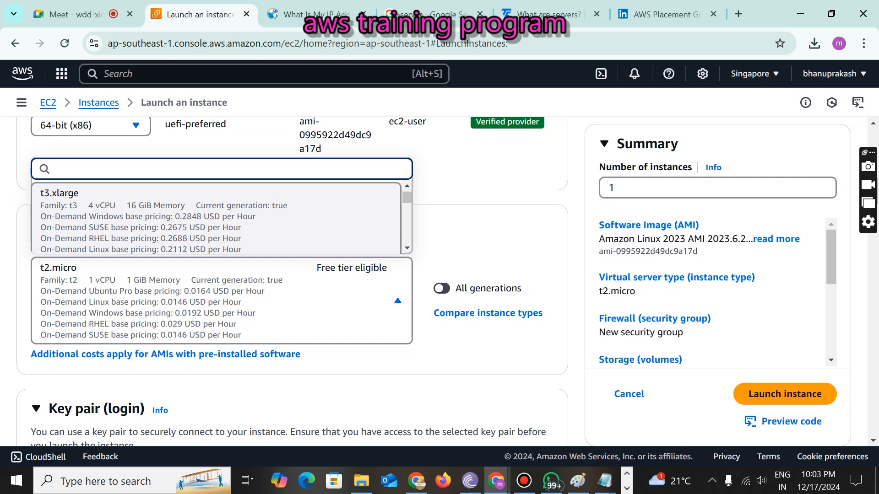
scroll(216, 213, "down", 2)
scroll(216, 215, "up", 6)
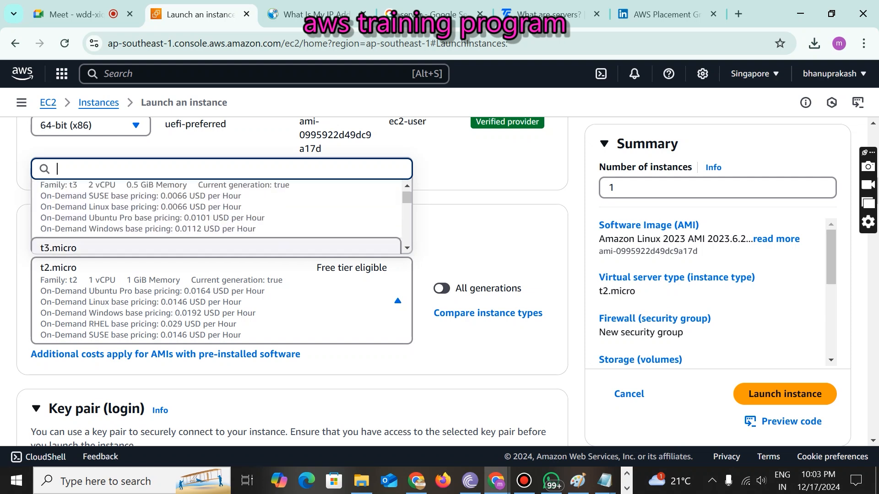
left_click(492, 206)
scroll(492, 206, "up", 12)
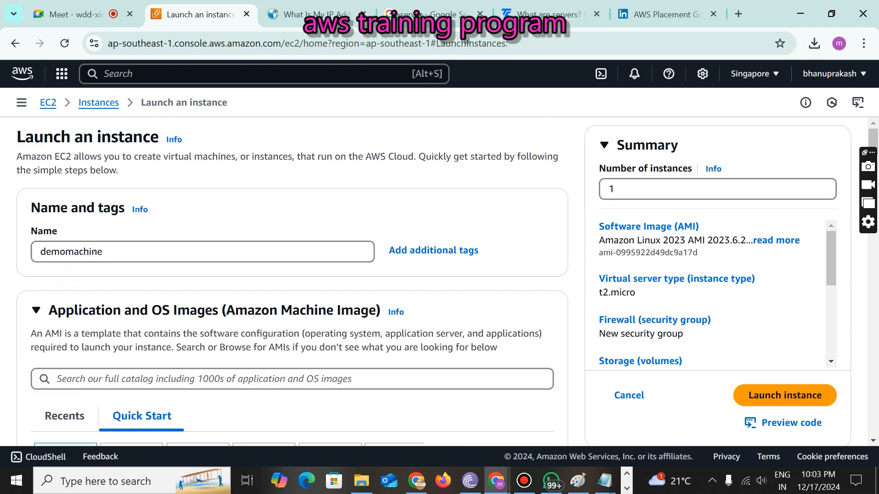
- Terminate both LinuxUserInstance and MyWindowsServer from the Instances list
left_click(98, 101)
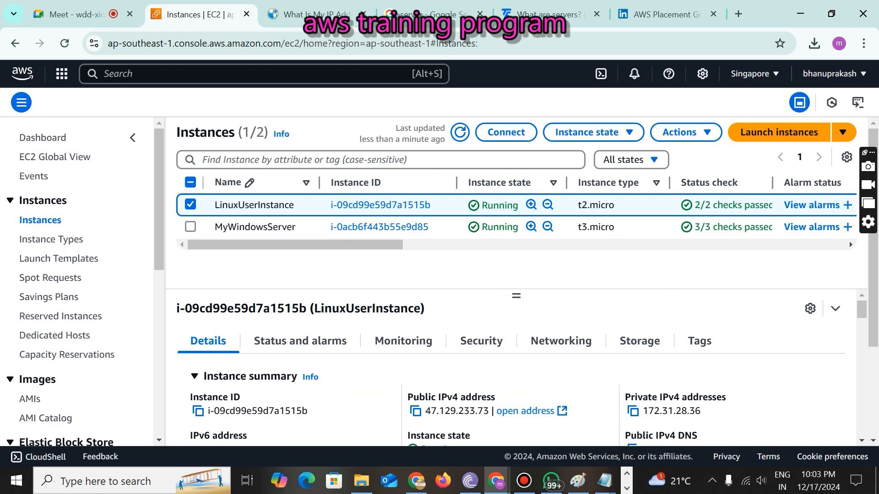
left_click(190, 182)
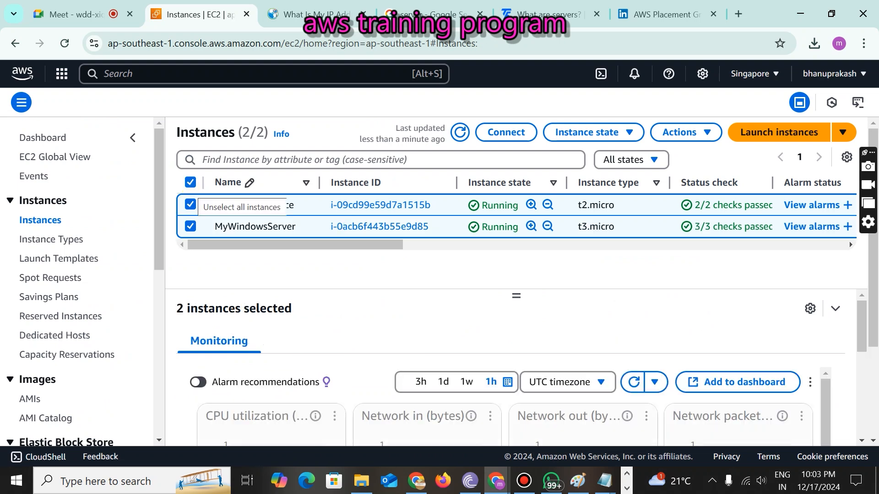
left_click(591, 132)
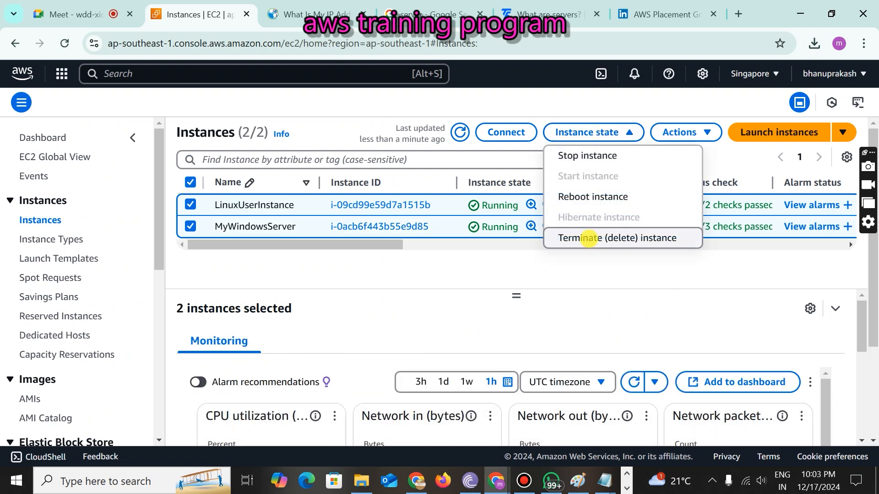
left_click(586, 238)
left_click(735, 383)
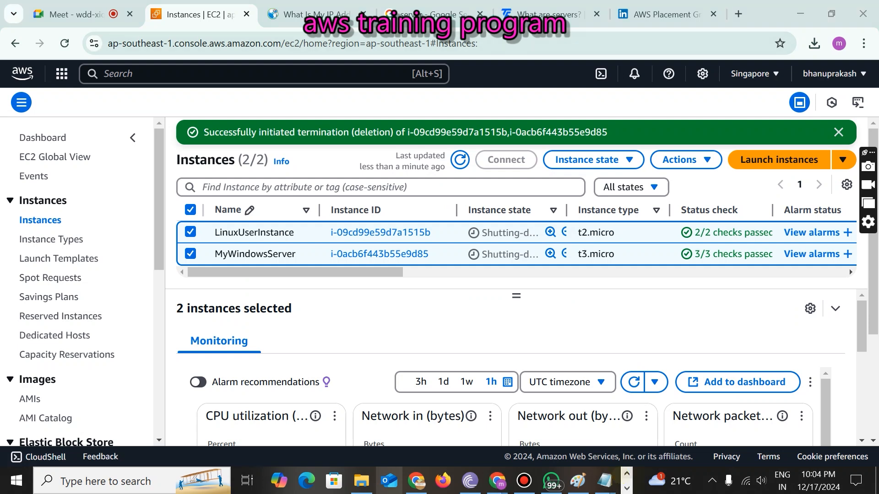
left_click(361, 480)
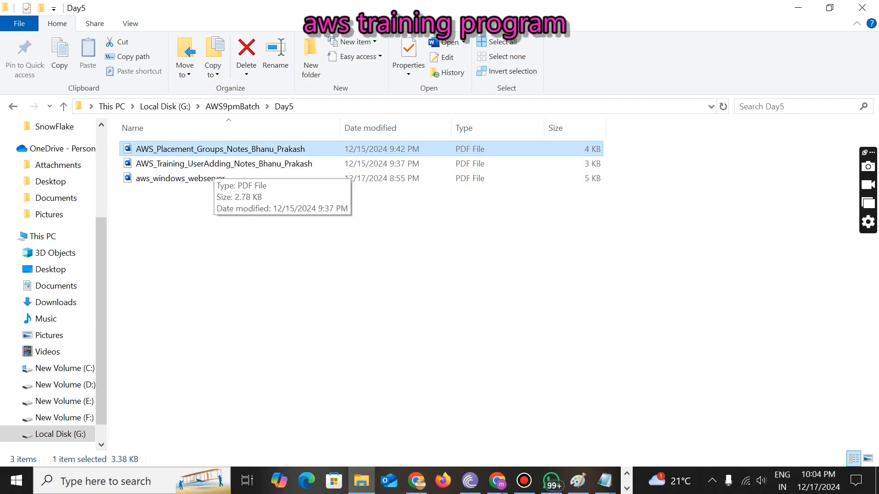
left_click(168, 241)
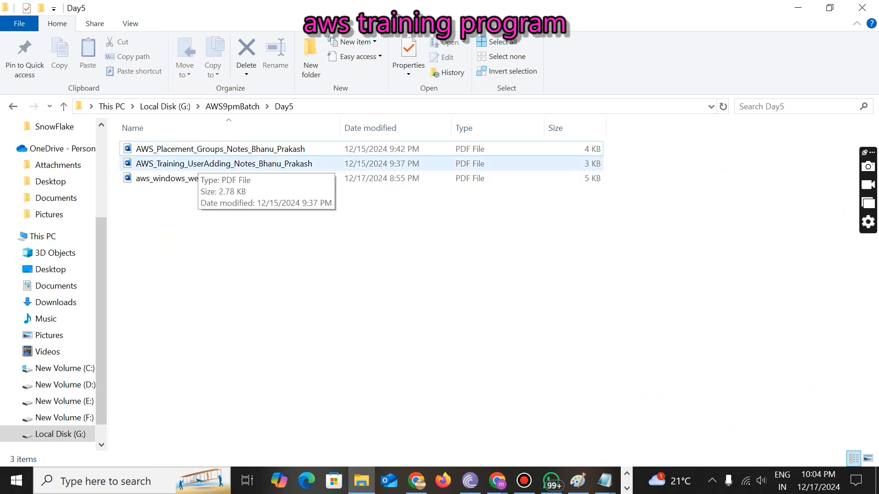